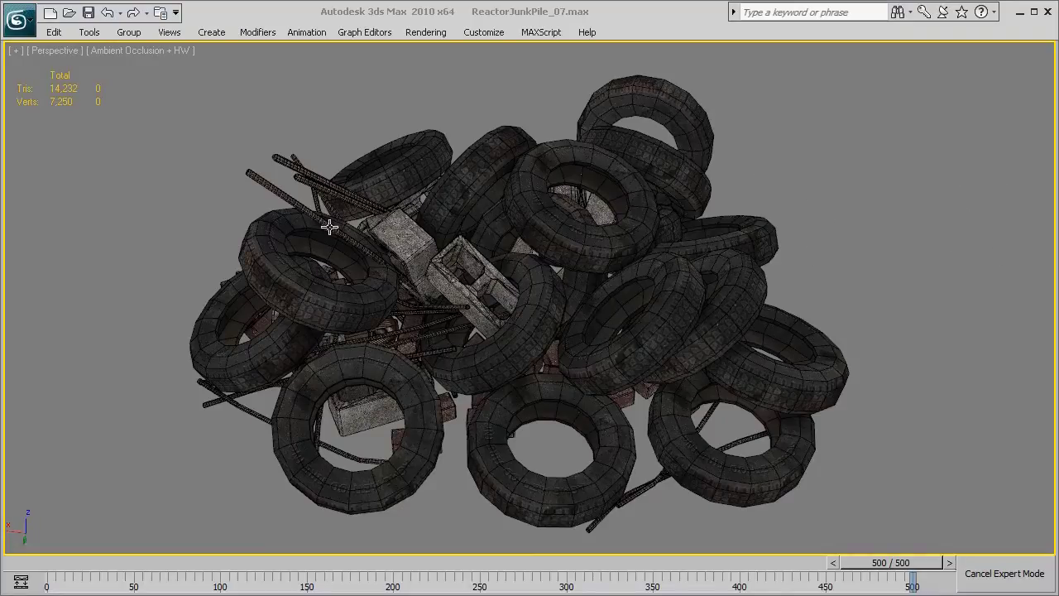
# - Examine the finished junk pile of tyres, blocks, bricks and rebar at frame 500 from several angles
pyautogui.keyDown('alt'); pyautogui.moveTo(831, 288); pyautogui.dragTo(933, 350, button='middle'); pyautogui.keyUp('alt')
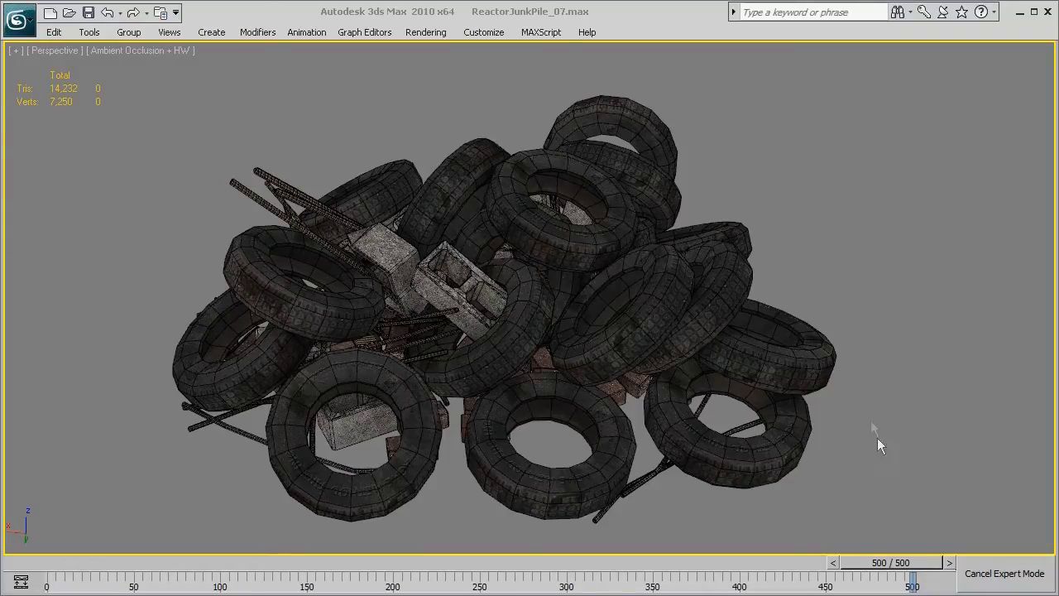
pyautogui.moveTo(894, 566); pyautogui.dragTo(911, 502)
pyautogui.keyDown('alt'); pyautogui.moveTo(636, 441); pyautogui.dragTo(351, 422, button='middle'); pyautogui.keyUp('alt')
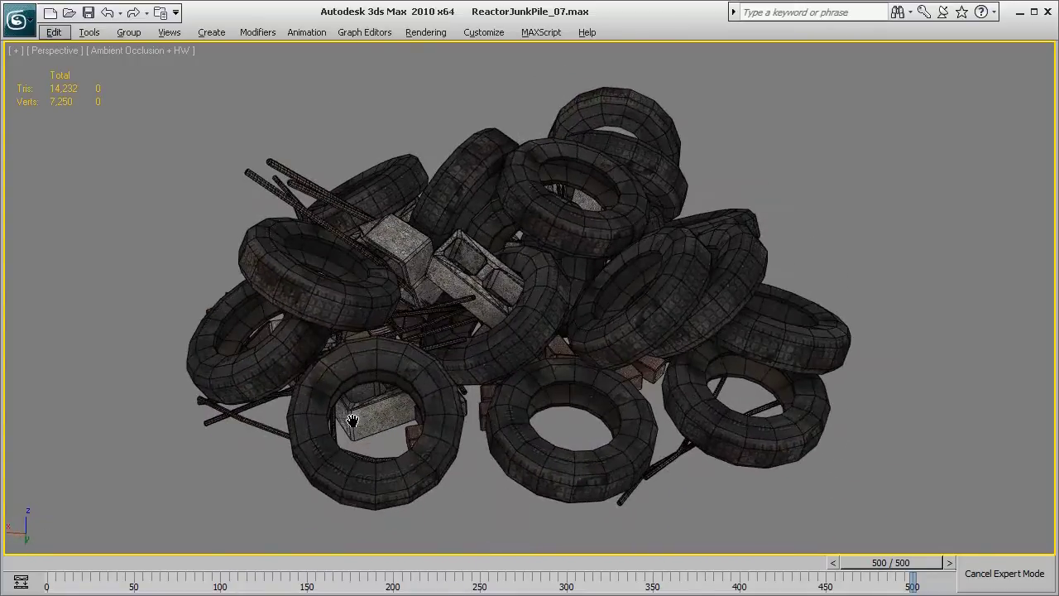
pyautogui.moveTo(883, 562)
pyautogui.mouseDown()
pyautogui.moveTo(141, 563)
pyautogui.moveTo(336, 563)
pyautogui.moveTo(413, 579)
pyautogui.moveTo(491, 567)
pyautogui.moveTo(700, 565)
pyautogui.moveTo(157, 564)
pyautogui.moveTo(890, 563)
pyautogui.mouseUp()
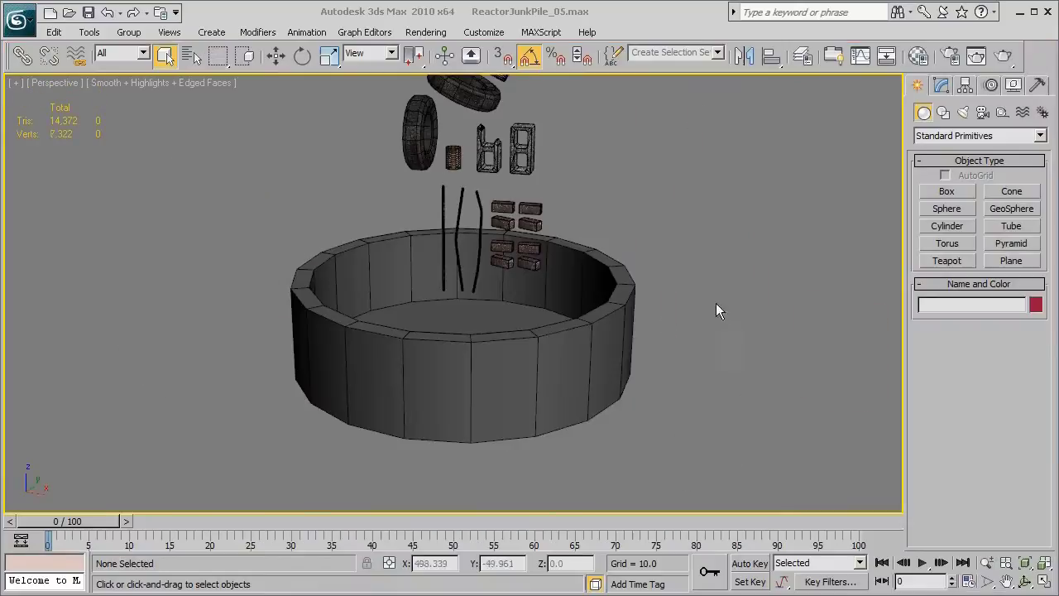
# - Inspect the vertical stack of debris above the round container in the perspective and front views
pyautogui.moveTo(599, 159); pyautogui.dragTo(589, 335, button='middle')
pyautogui.scroll(-3, 571, 186)
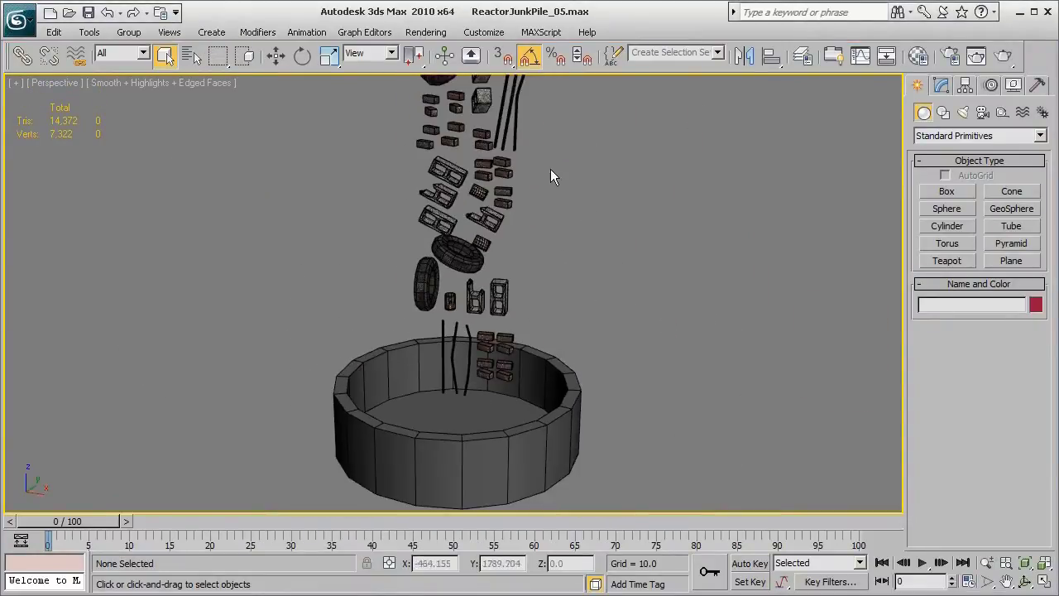
pyautogui.moveTo(551, 173); pyautogui.dragTo(572, 286, button='middle')
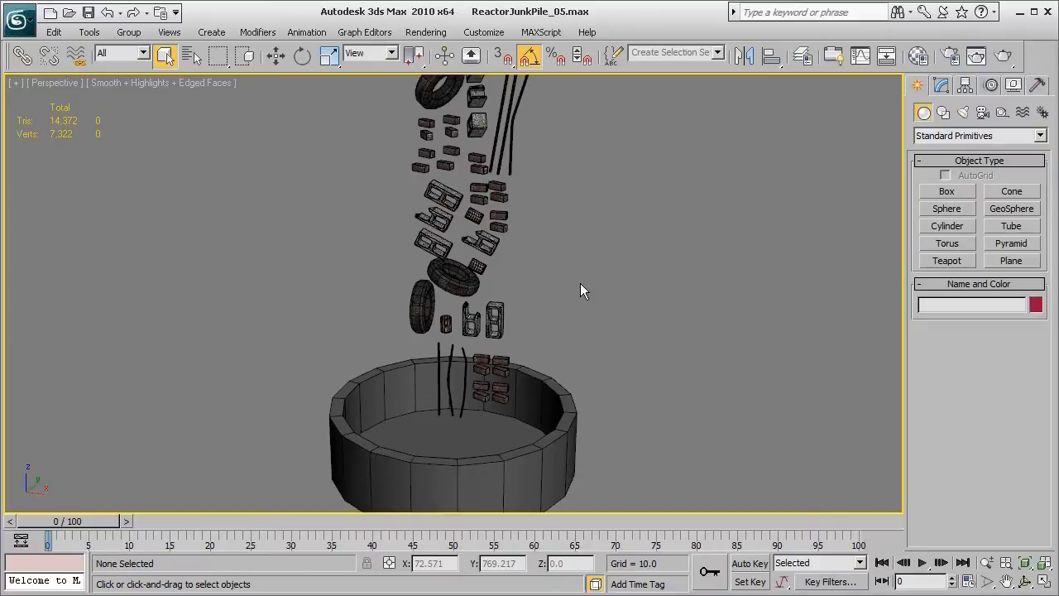
pyautogui.press('f')
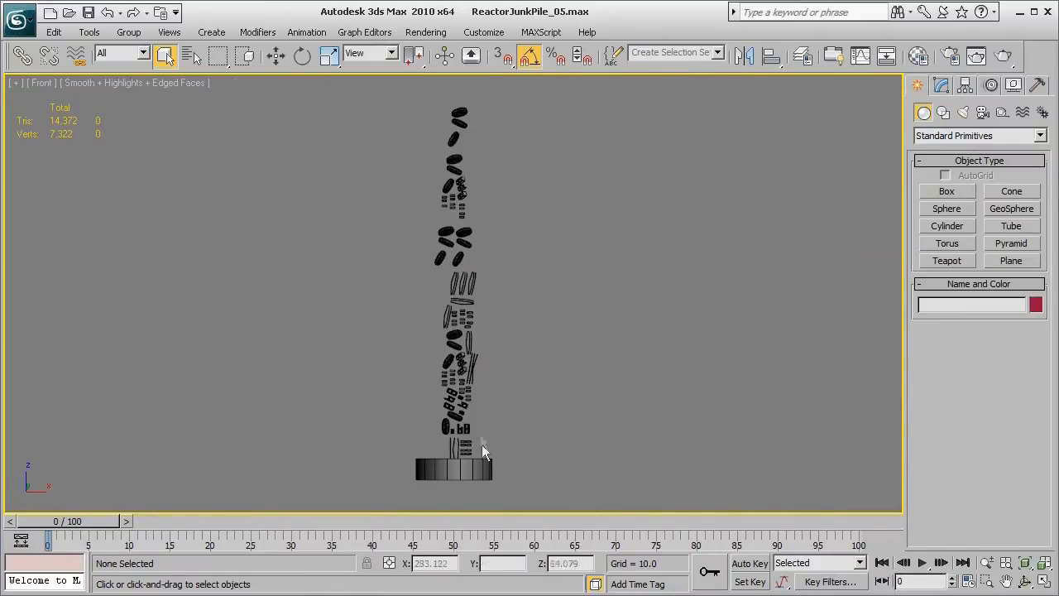
pyautogui.moveTo(482, 444); pyautogui.dragTo(577, 314, button='middle')
pyautogui.scroll(5, 499, 300)
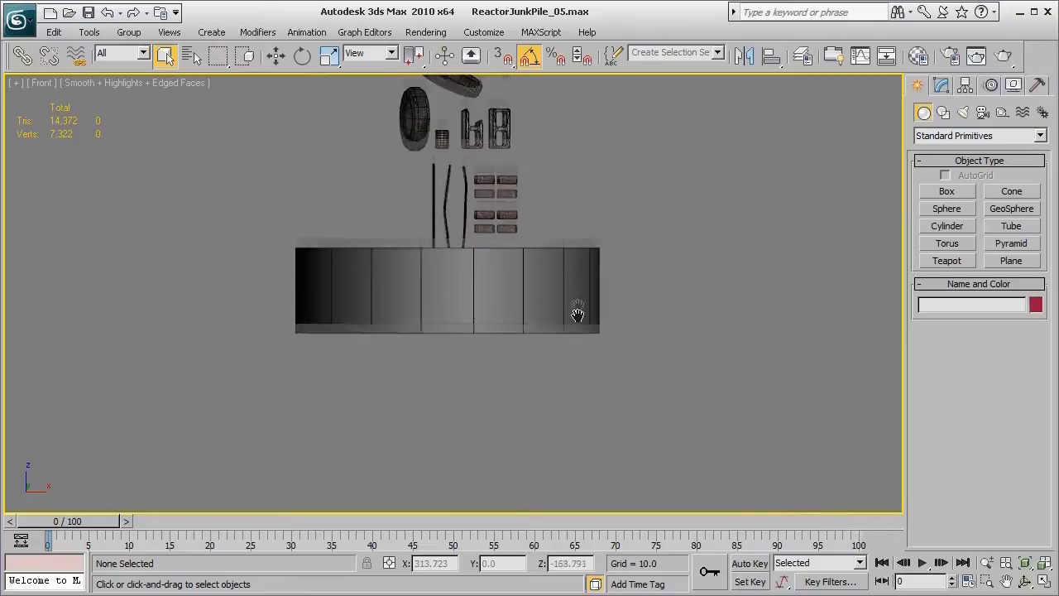
# - Select the round container and examine its walls and opening in perspective beneath the stacked debris
pyautogui.click(585, 305)
pyautogui.press('p')
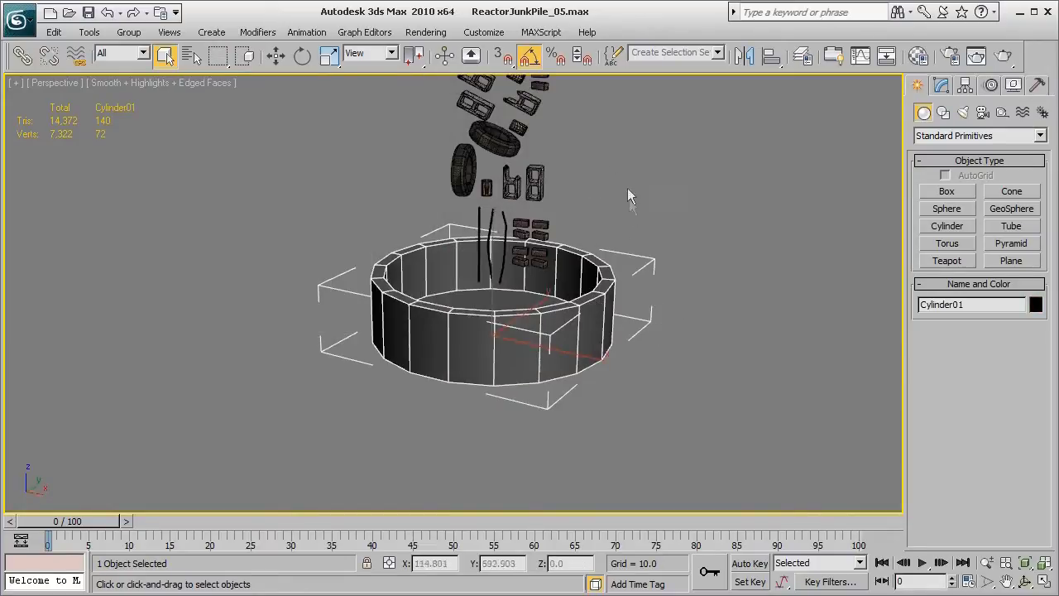
pyautogui.moveTo(627, 188); pyautogui.dragTo(554, 168, button='middle')
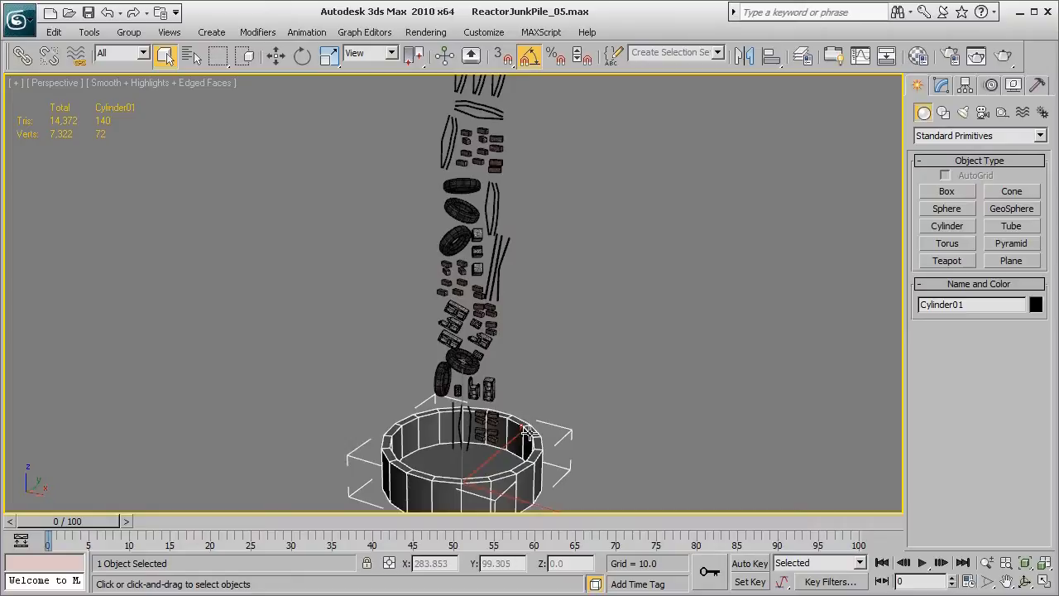
pyautogui.scroll(4, 527, 431)
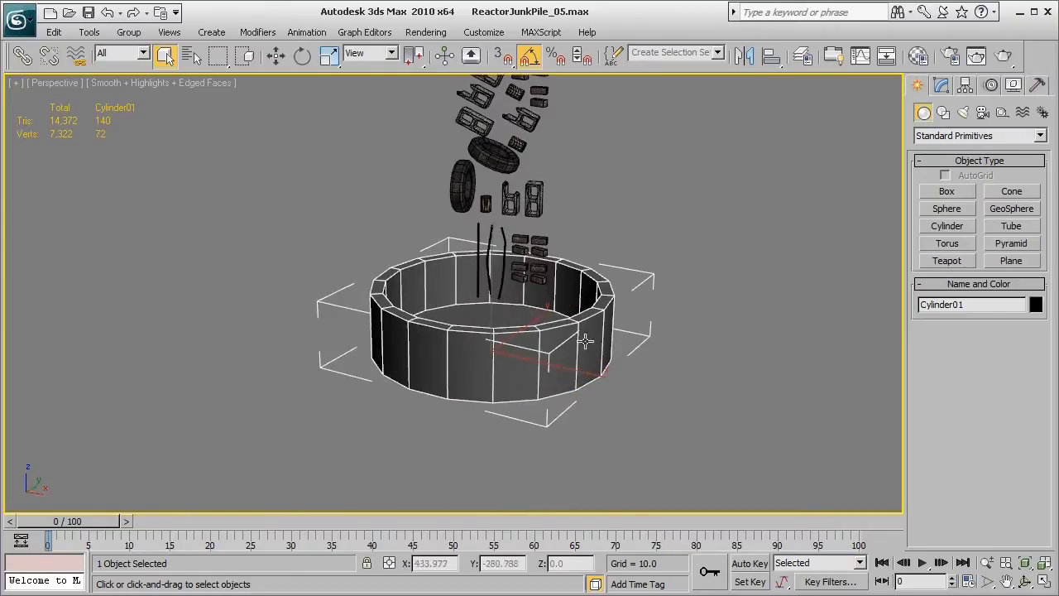
pyautogui.moveTo(594, 292); pyautogui.dragTo(598, 319, button='middle')
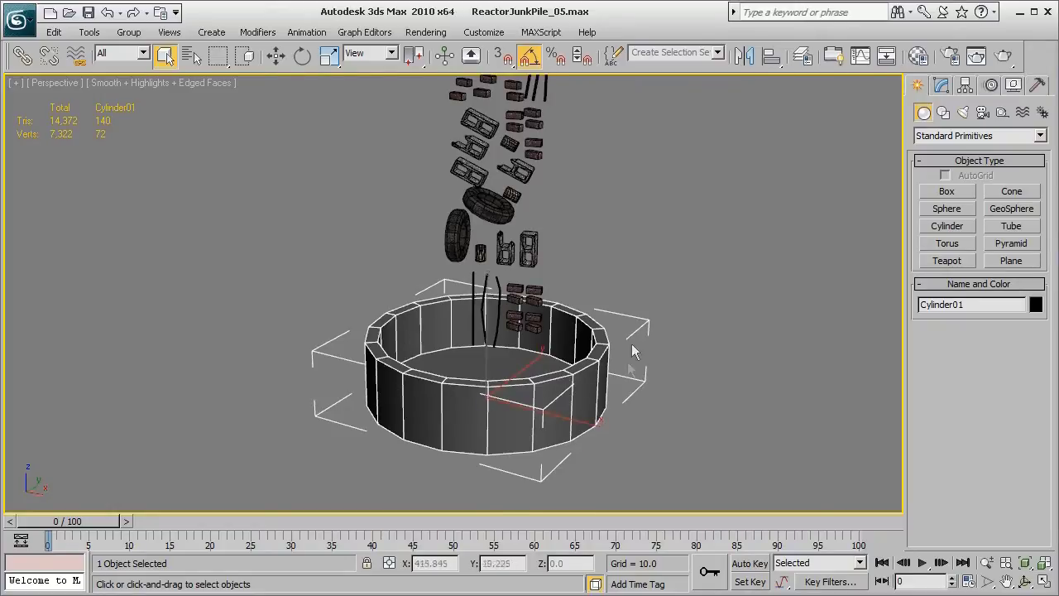
pyautogui.scroll(-3, 621, 356)
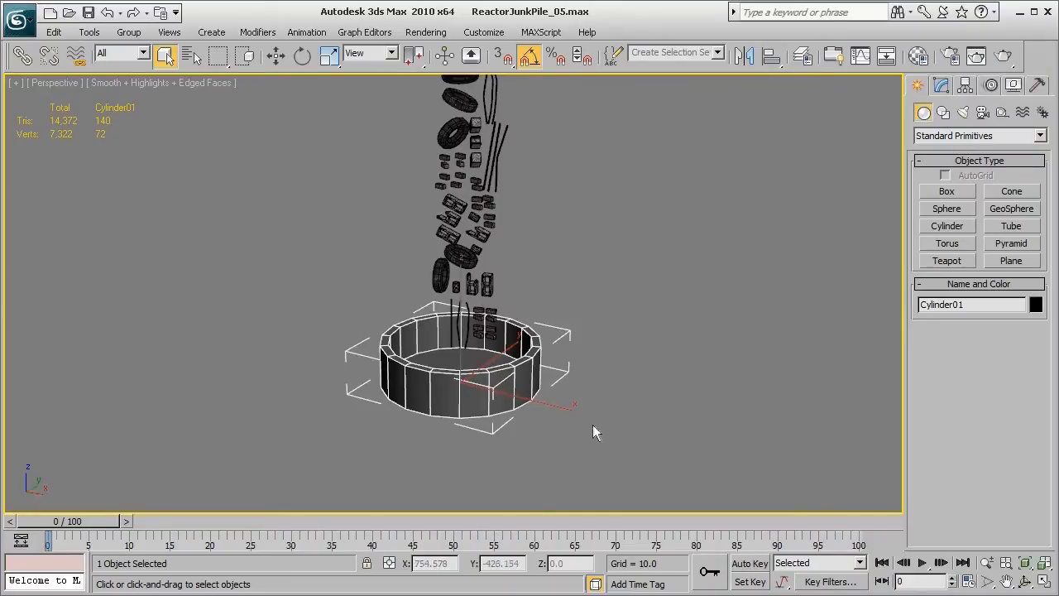
pyautogui.scroll(3, 589, 424)
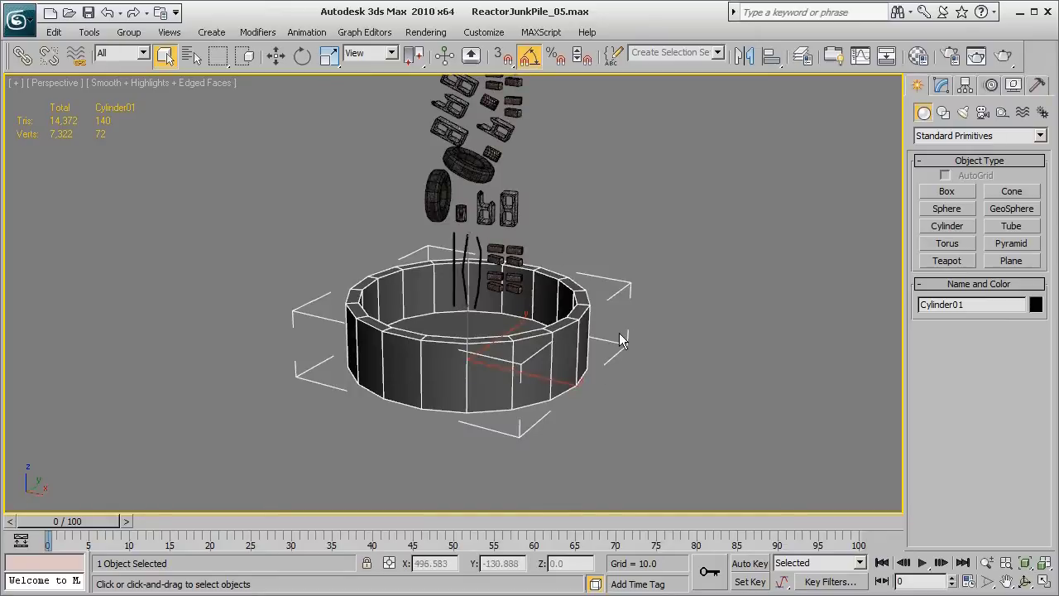
pyautogui.keyDown('alt'); pyautogui.moveTo(556, 328); pyautogui.dragTo(562, 362, button='middle'); pyautogui.keyUp('alt')
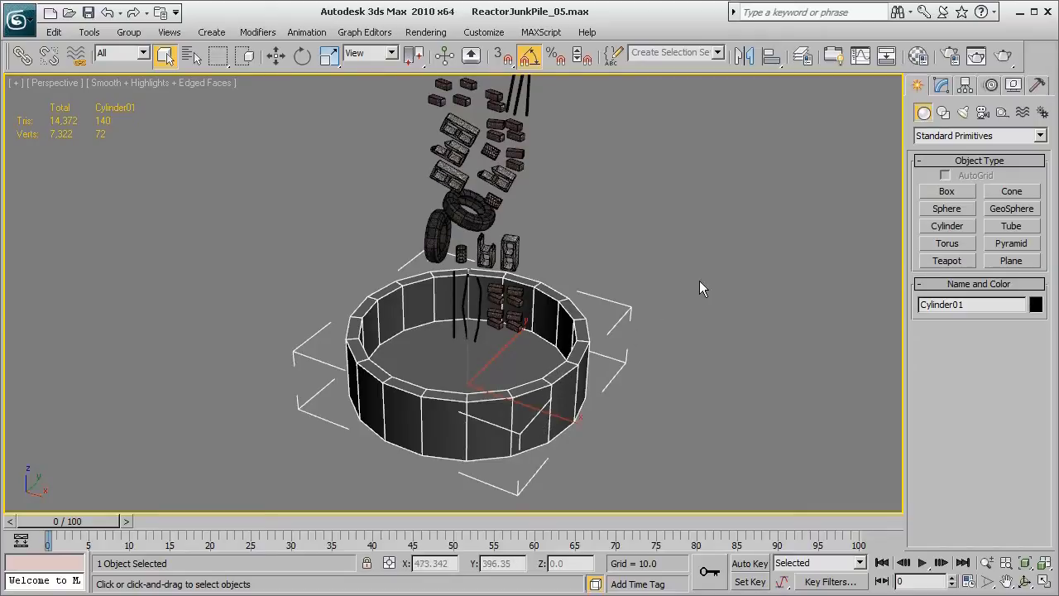
# - Clear the selection and check in the front and top views that the debris stack fits within the container's rim
pyautogui.press('f')
pyautogui.press('z')
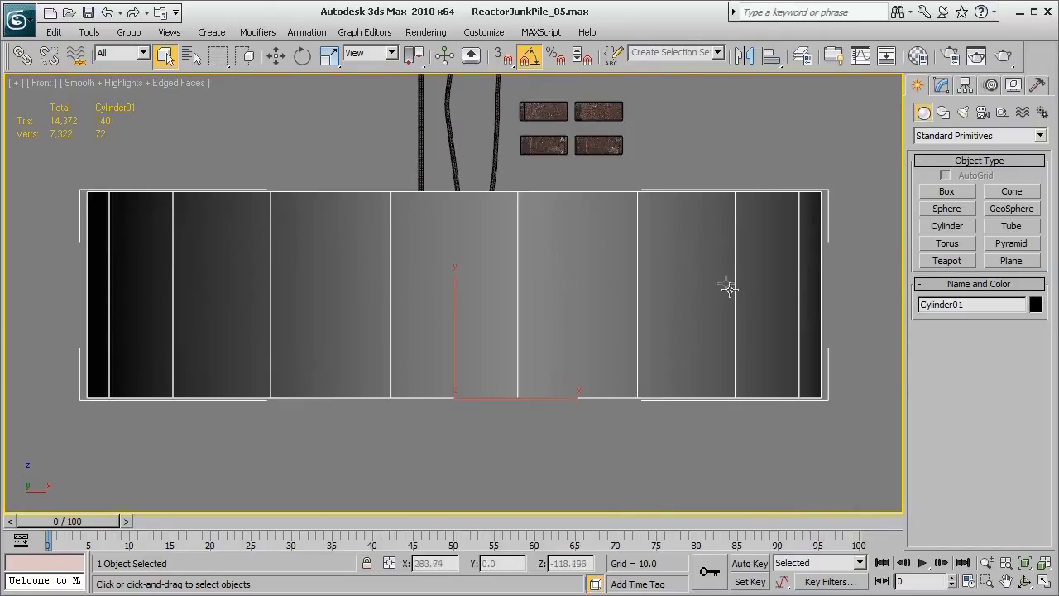
pyautogui.click(856, 270)
pyautogui.press('z')
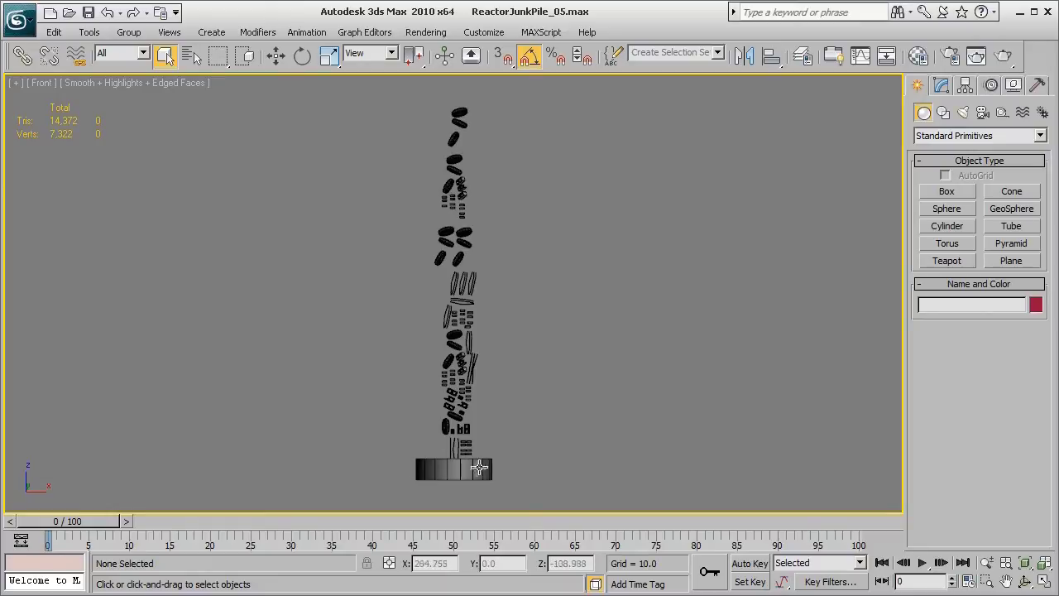
pyautogui.moveTo(527, 422); pyautogui.dragTo(526, 338, button='middle')
pyautogui.press('t')
pyautogui.press('z')
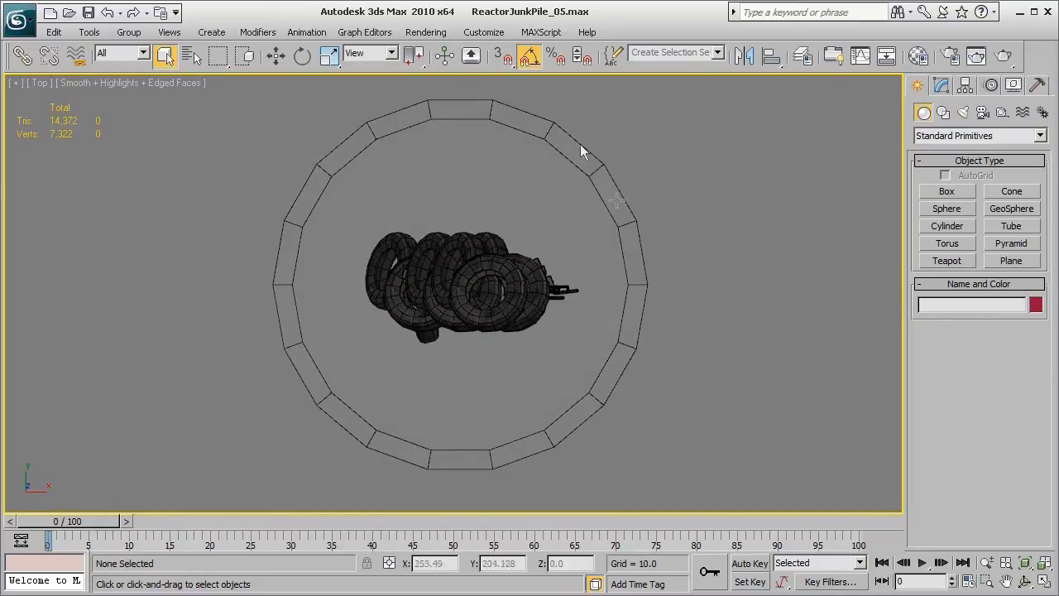
# - Try moving one tyre along the X axis to outside the container's rim, and undo the move
pyautogui.click(486, 302)
pyautogui.press('w')
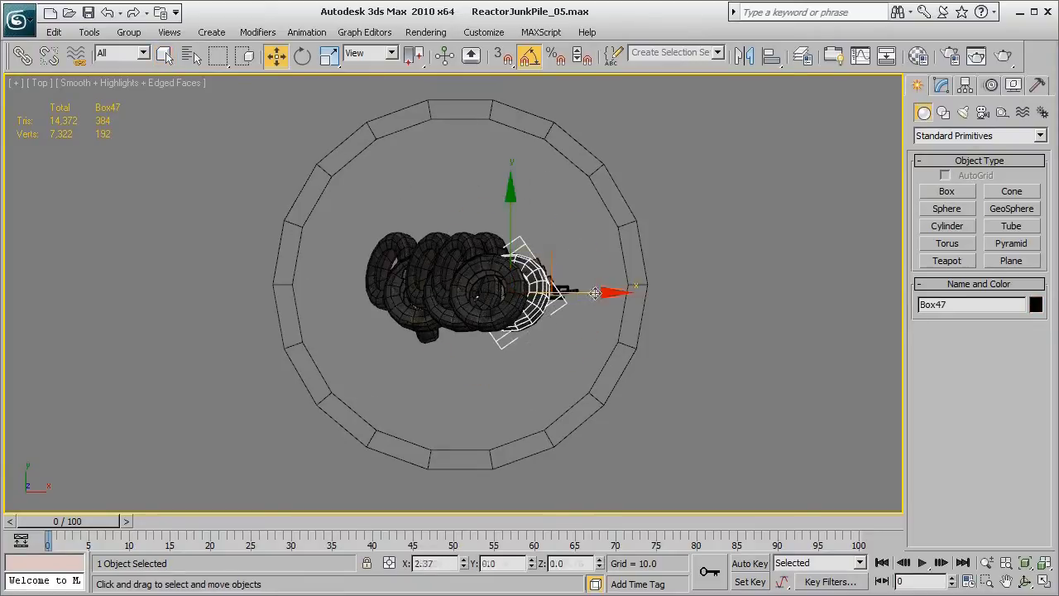
pyautogui.moveTo(579, 306); pyautogui.dragTo(844, 307)
pyautogui.moveTo(609, 386); pyautogui.dragTo(538, 390, button='middle')
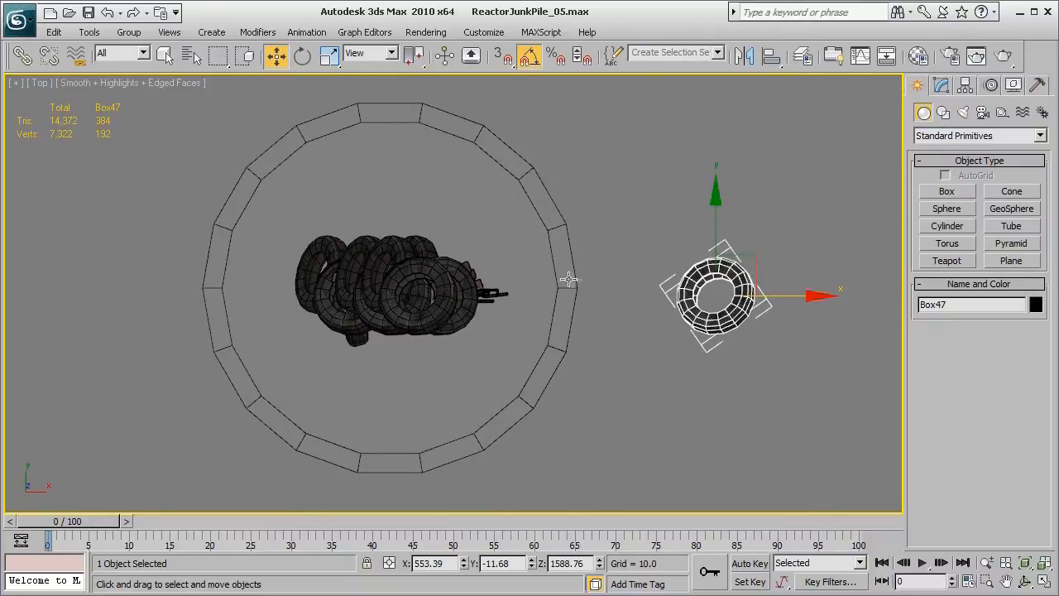
pyautogui.moveTo(480, 329); pyautogui.dragTo(532, 330, button='middle')
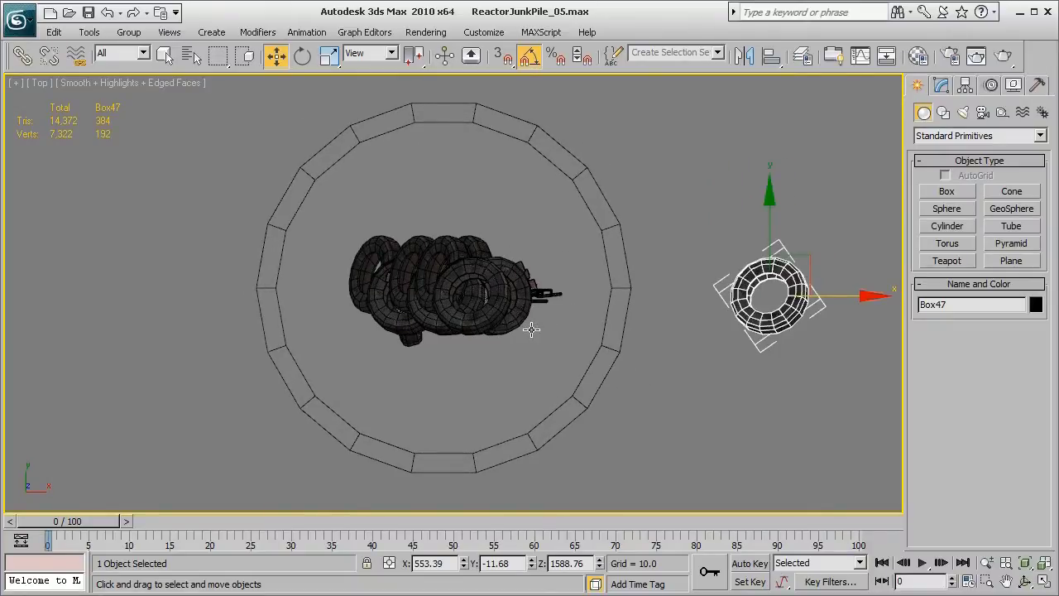
pyautogui.hotkey('ctrl', 'z')
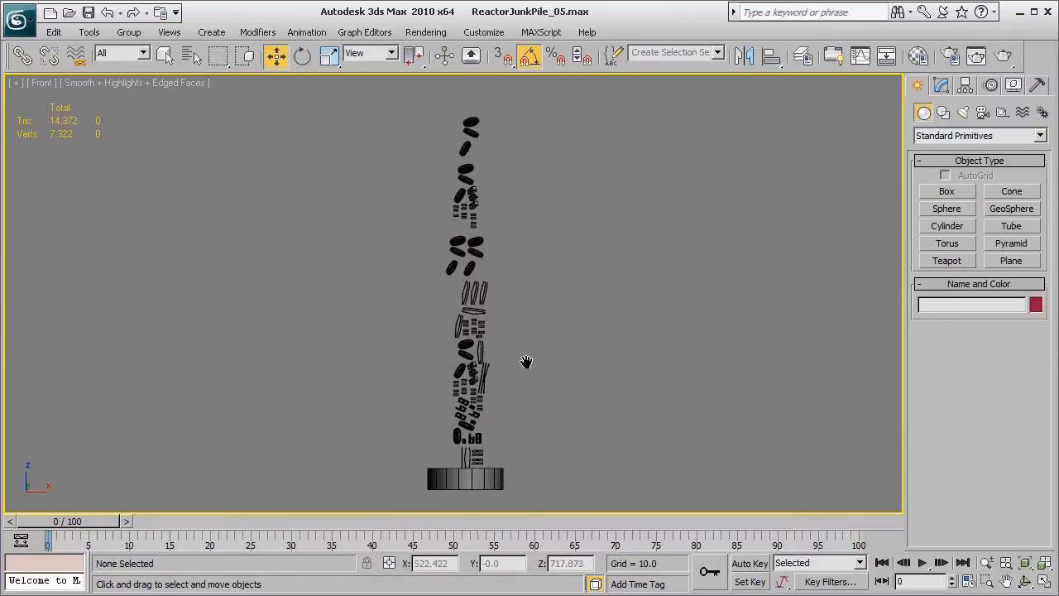
# - In the front view, move the tyre beside the bent rebar up so it intersects the tyre above it
pyautogui.moveTo(511, 475); pyautogui.dragTo(505, 246, button='middle')
pyautogui.scroll(3, 507, 257)
pyautogui.moveTo(504, 114); pyautogui.dragTo(508, 345, button='middle')
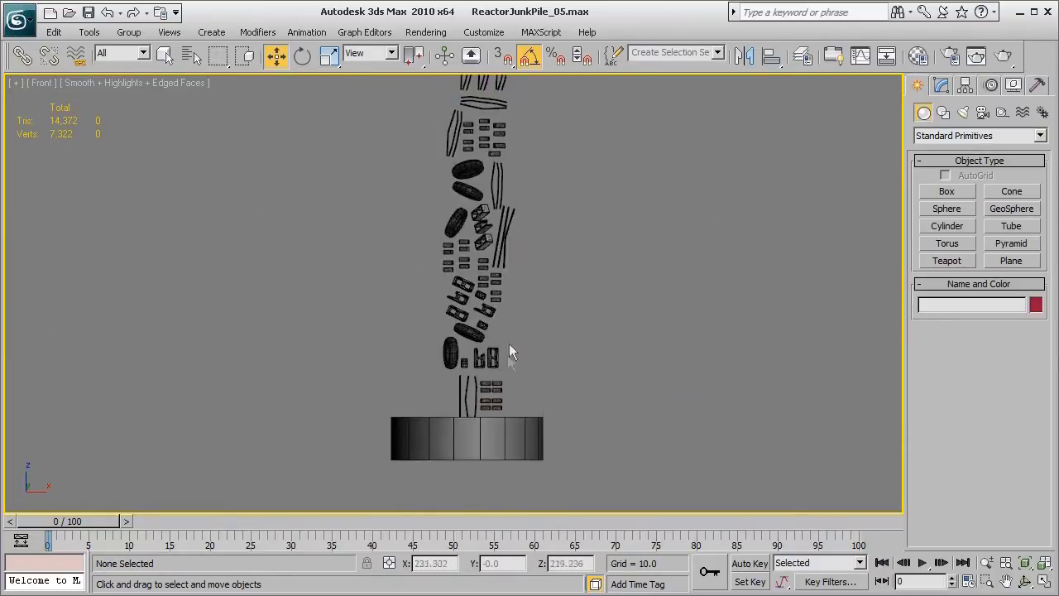
pyautogui.scroll(2, 508, 344)
pyautogui.moveTo(502, 165); pyautogui.dragTo(489, 324, button='middle')
pyautogui.scroll(3, 490, 323)
pyautogui.scroll(-2, 506, 238)
pyautogui.moveTo(508, 235); pyautogui.dragTo(491, 314, button='middle')
pyautogui.scroll(2, 450, 229)
pyautogui.scroll(2, 491, 314)
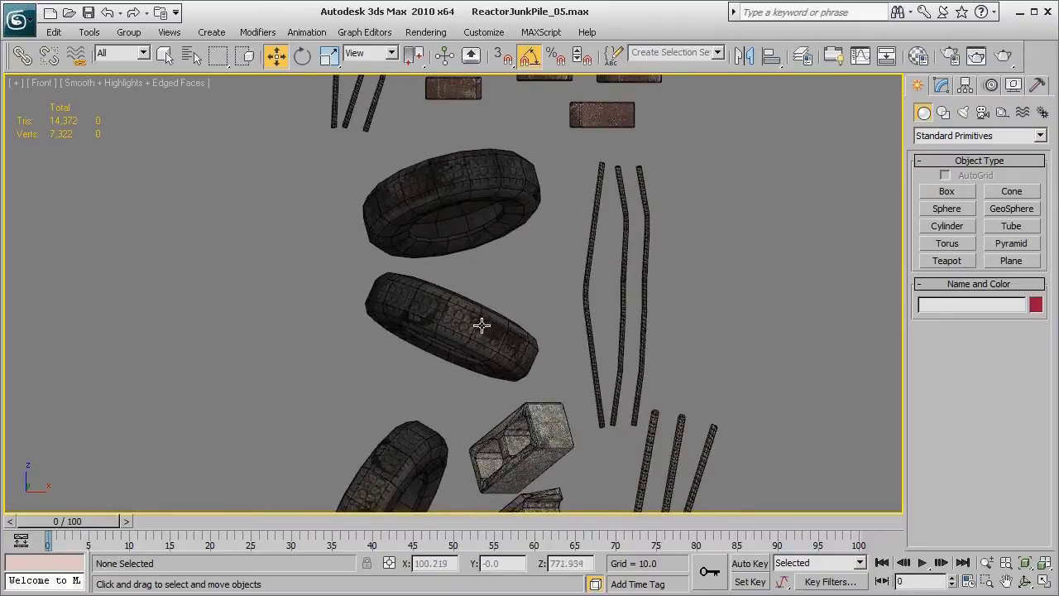
pyautogui.click(481, 325)
pyautogui.scroll(2, 465, 268)
pyautogui.moveTo(465, 268); pyautogui.dragTo(444, 340, button='middle')
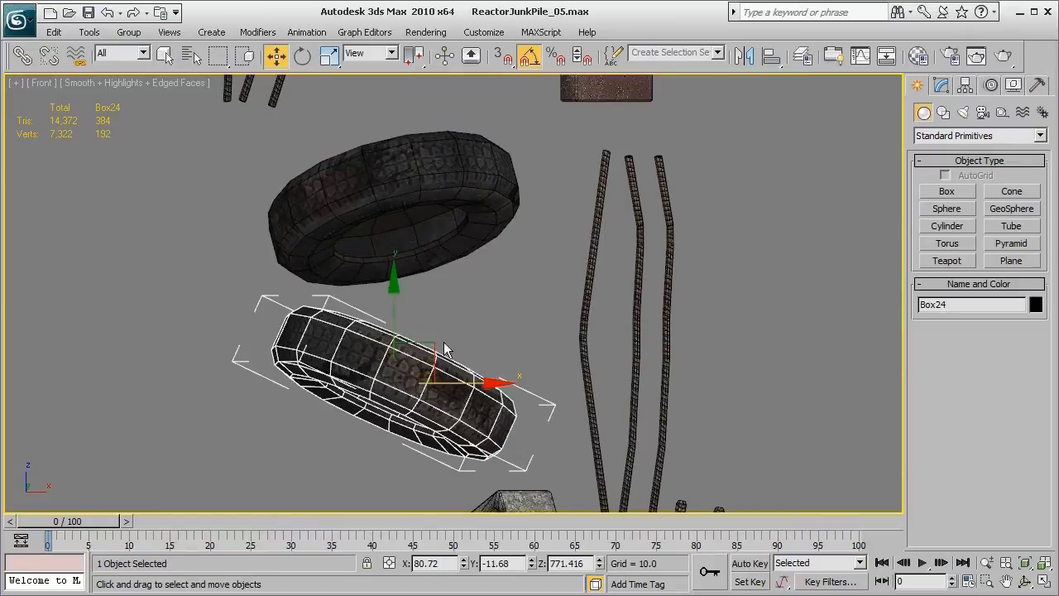
pyautogui.moveTo(444, 349); pyautogui.dragTo(485, 154)
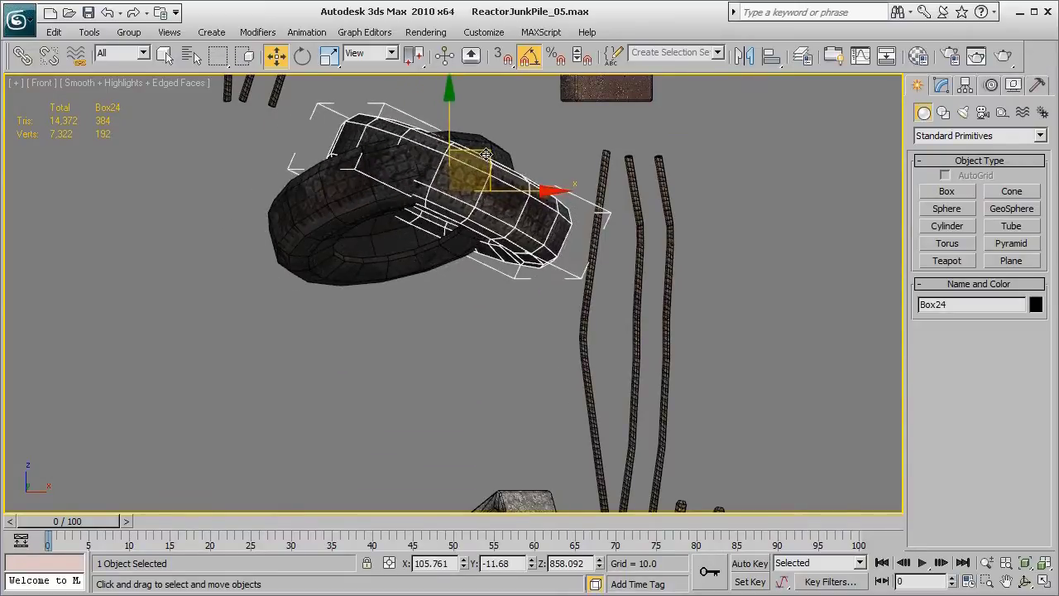
# - Try moving the selected tyre farther up toward the bricks, and undo that last move
pyautogui.moveTo(485, 154); pyautogui.dragTo(473, 237, button='middle')
pyautogui.scroll(2, 479, 244)
pyautogui.moveTo(474, 242); pyautogui.dragTo(588, 62)
pyautogui.moveTo(524, 157); pyautogui.dragTo(499, 278, button='middle')
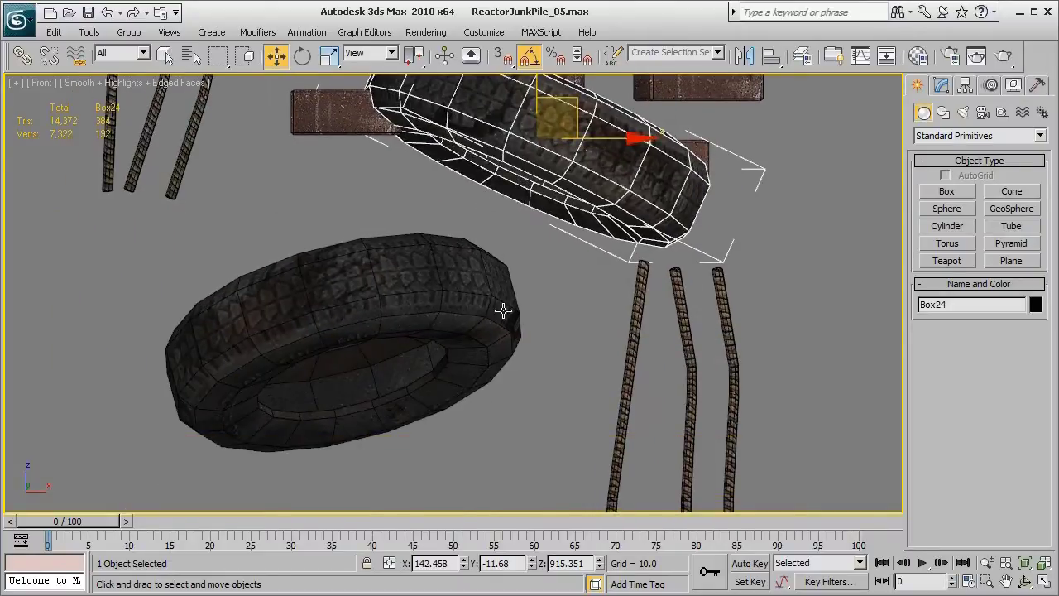
pyautogui.hotkey('ctrl', 'z')
pyautogui.moveTo(424, 407); pyautogui.dragTo(465, 307, button='middle')
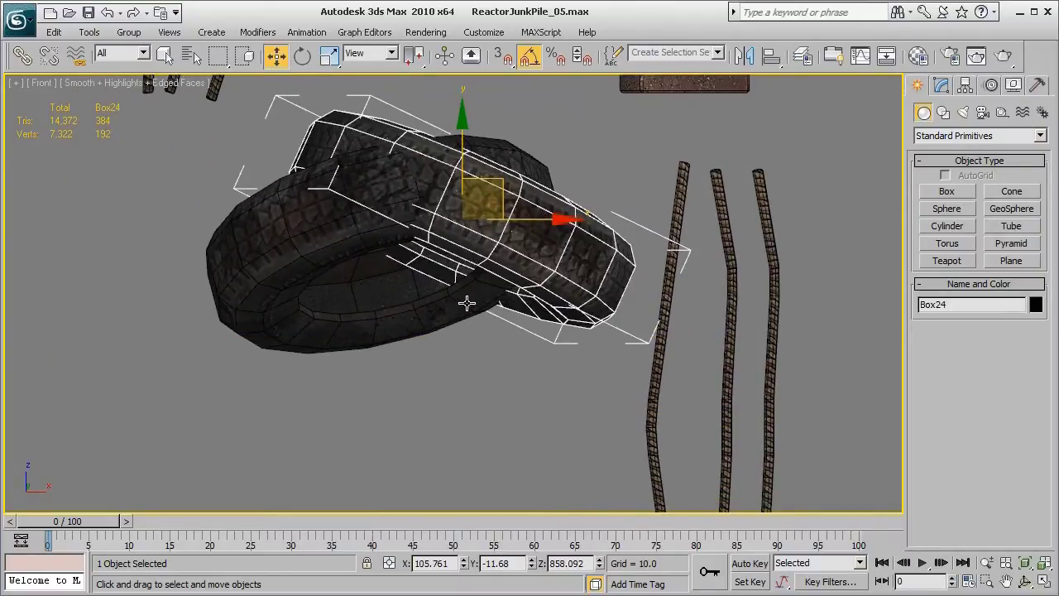
# - Examine the intersection between the two overlapping tyres from several angles in the perspective view
pyautogui.press('p')
pyautogui.scroll(5, 472, 346)
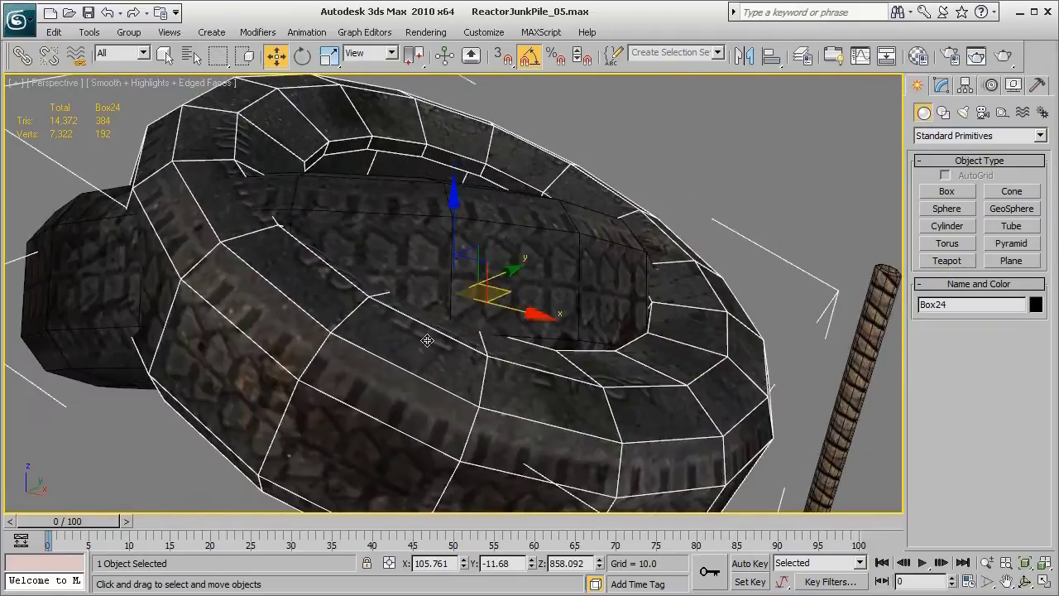
pyautogui.scroll(-4, 427, 340)
pyautogui.keyDown('alt'); pyautogui.moveTo(427, 340); pyautogui.dragTo(385, 357, button='middle'); pyautogui.keyUp('alt')
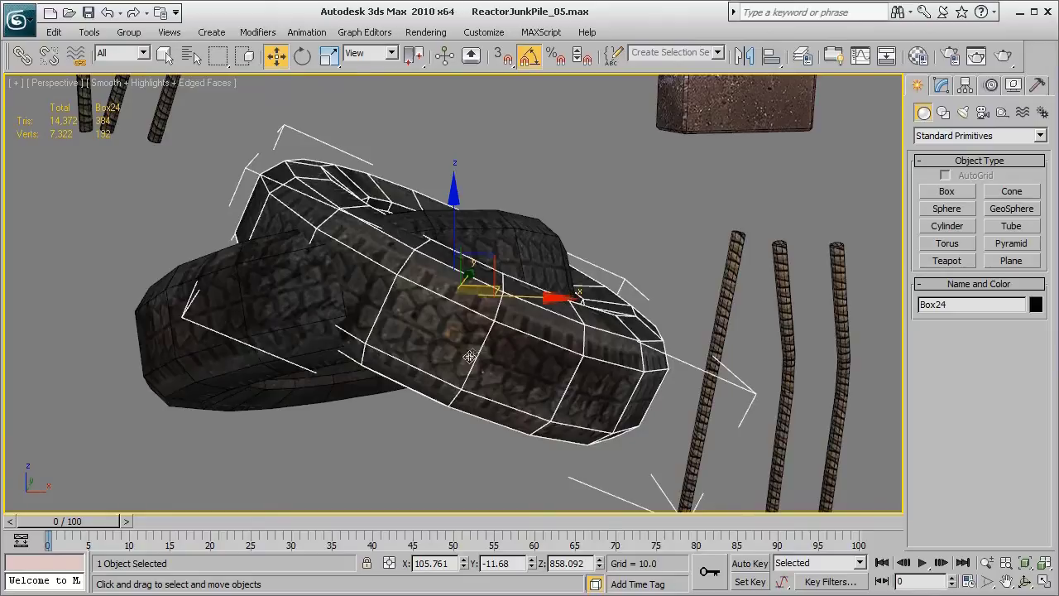
pyautogui.keyDown('alt'); pyautogui.moveTo(469, 356); pyautogui.dragTo(538, 292, button='middle'); pyautogui.keyUp('alt')
pyautogui.press('f')
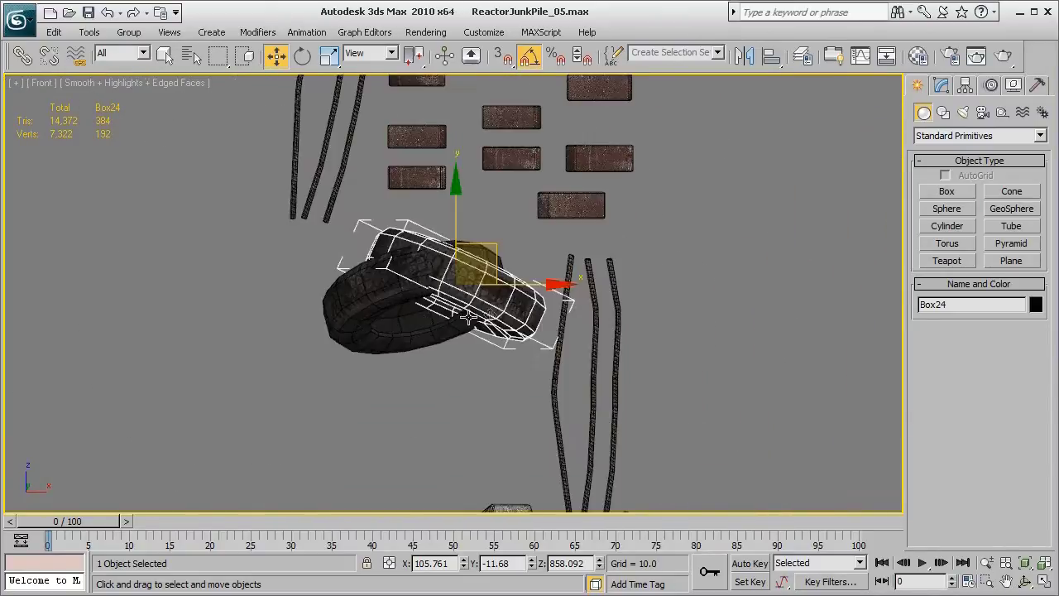
# - Move the selected tyre back down clear of the tyre above it in the front view and clear the selection
pyautogui.scroll(-5, 502, 150)
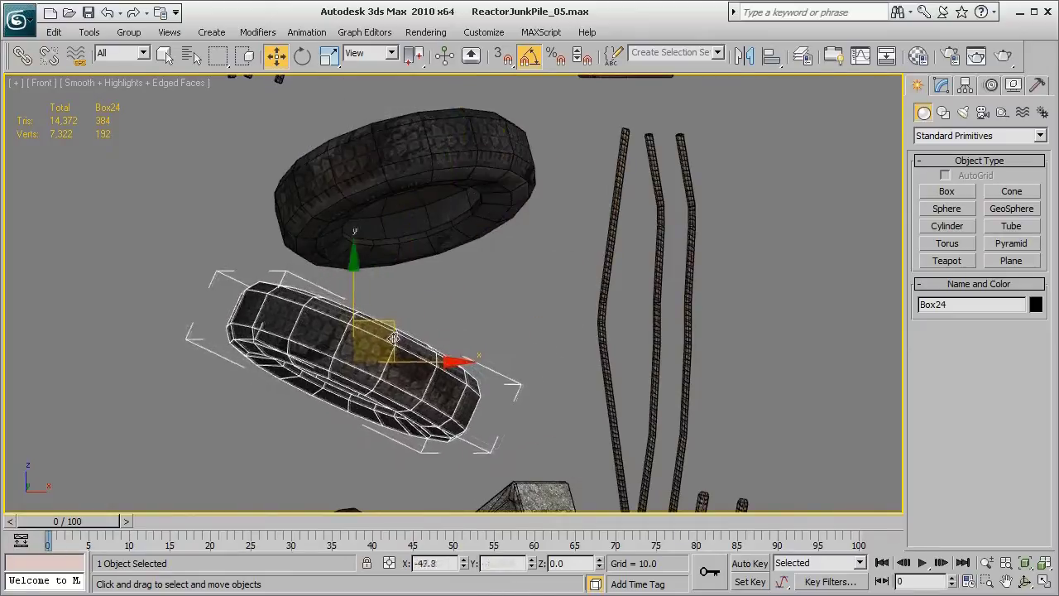
pyautogui.moveTo(436, 346); pyautogui.dragTo(457, 344, button='middle')
pyautogui.scroll(-4, 634, 374)
pyautogui.click(661, 332)
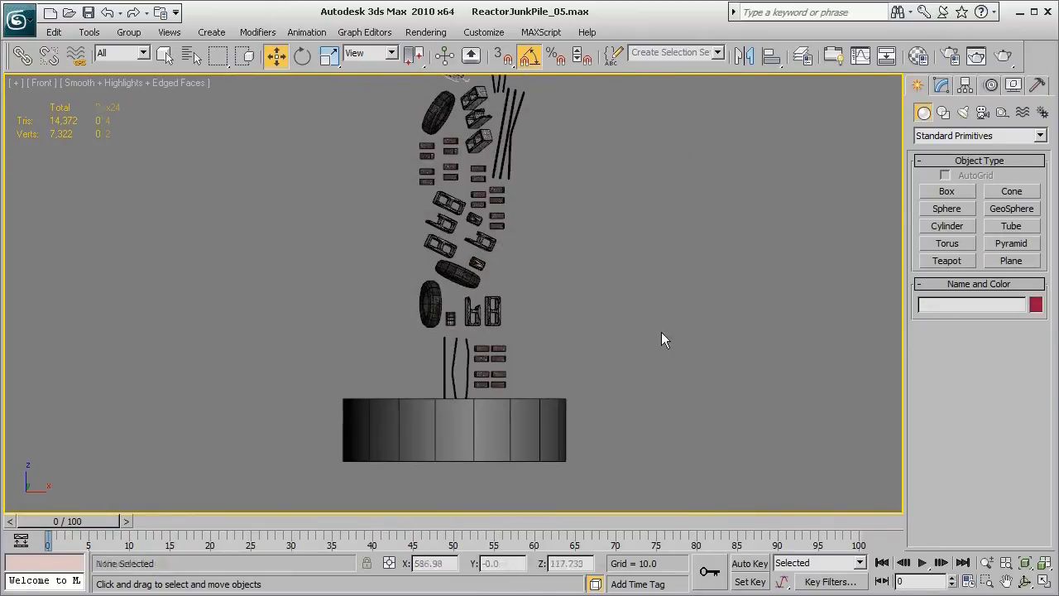
pyautogui.scroll(-3, 601, 365)
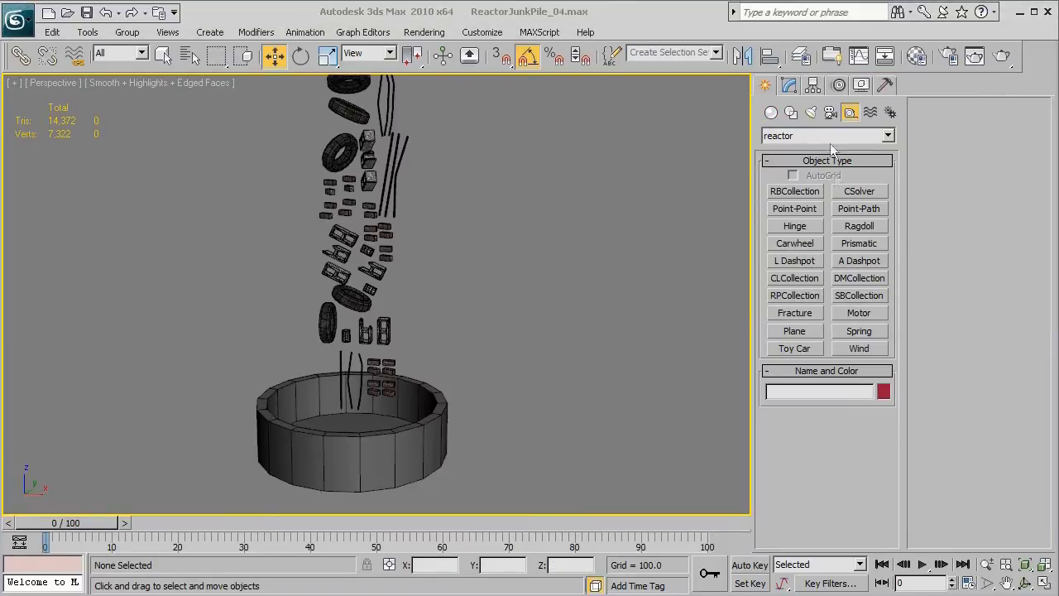
# - Show the Standard Primitives creation options and select a tyre and one of the bricks in the debris stack
pyautogui.click(770, 114)
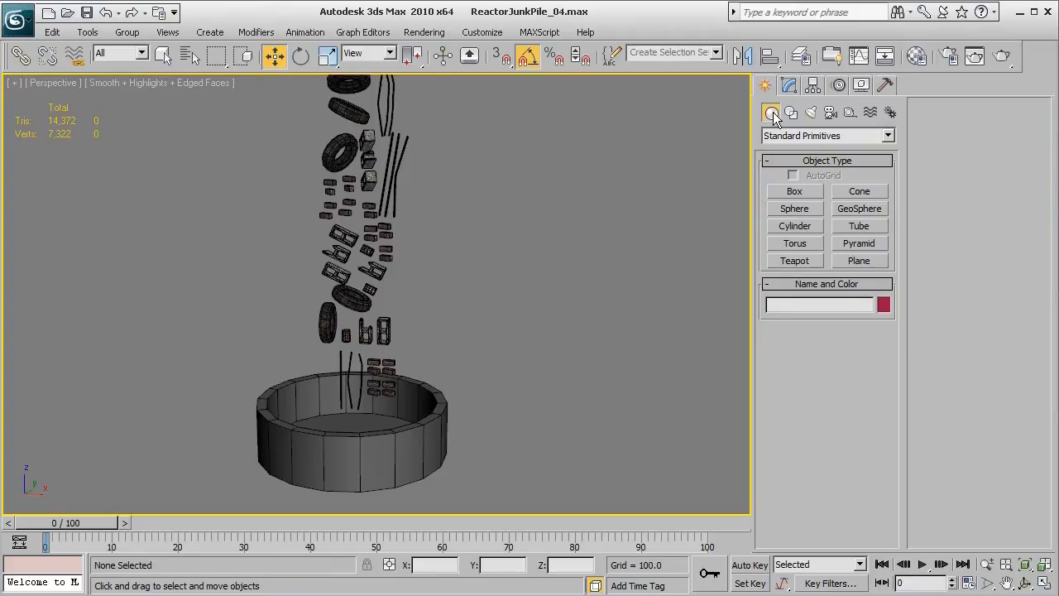
pyautogui.click(349, 142)
pyautogui.click(385, 235)
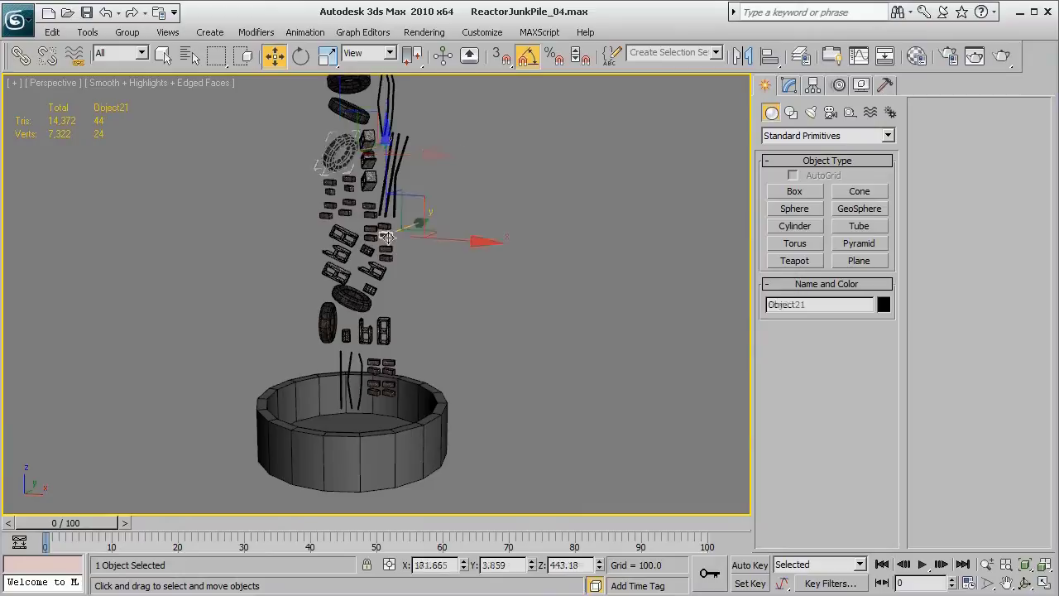
# - Clear the selection and create a planar Gravity force beside the container, with an icon size of about 181
pyautogui.click(508, 264)
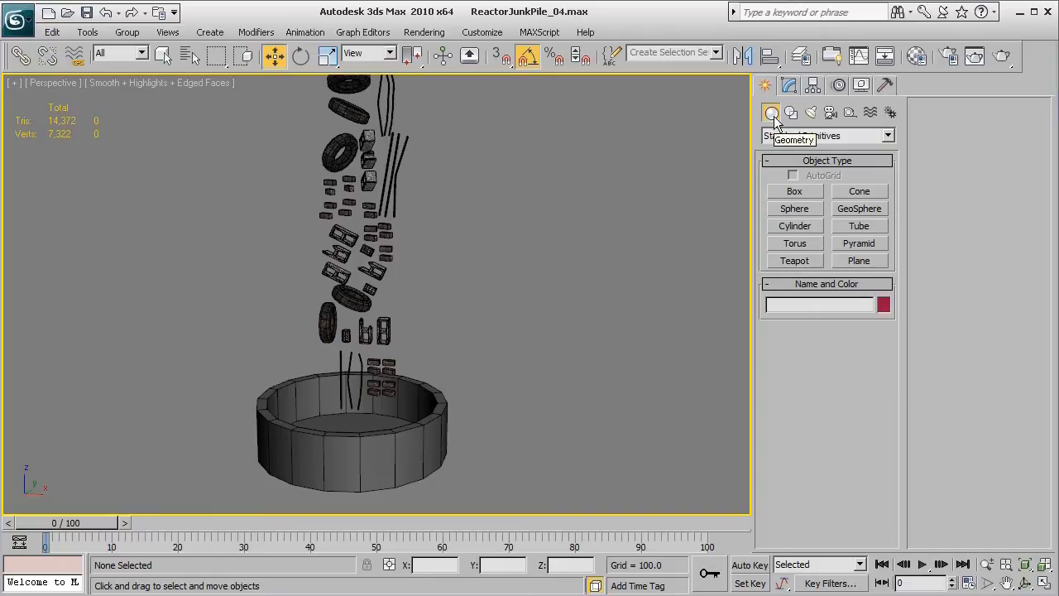
pyautogui.click(870, 113)
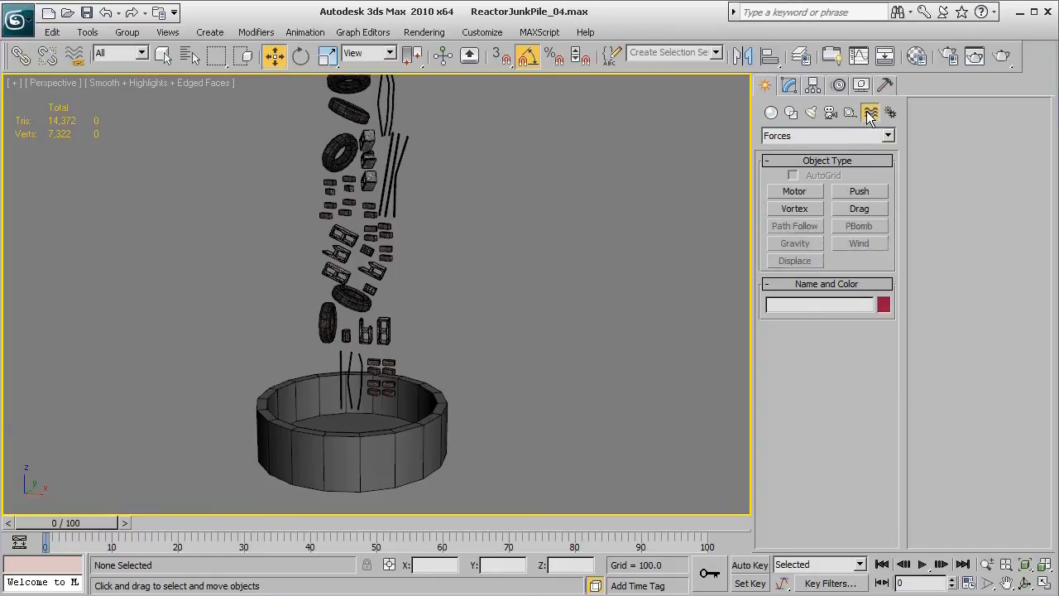
pyautogui.click(863, 136)
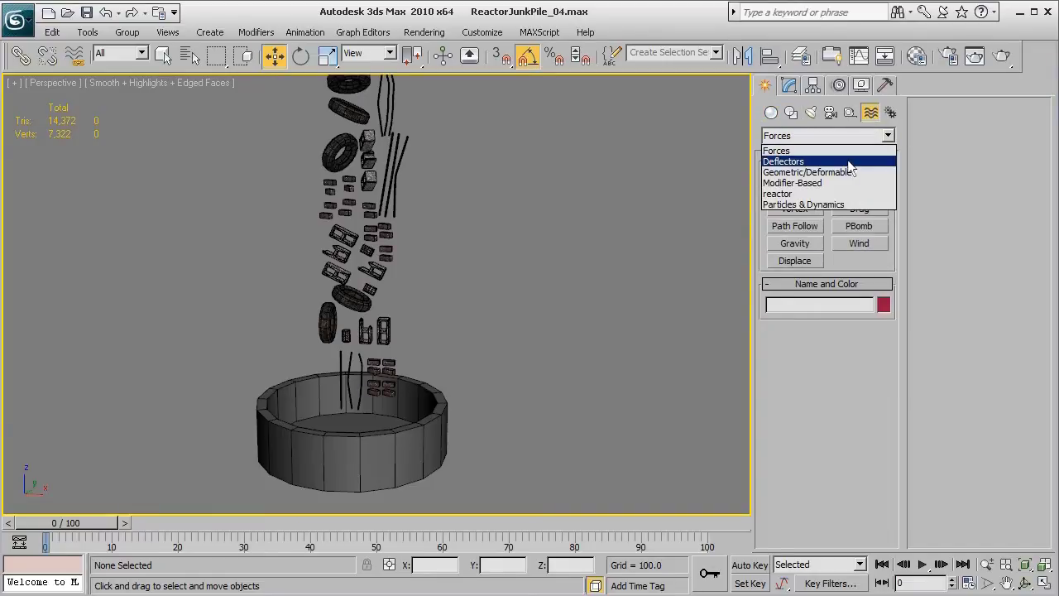
pyautogui.click(837, 152)
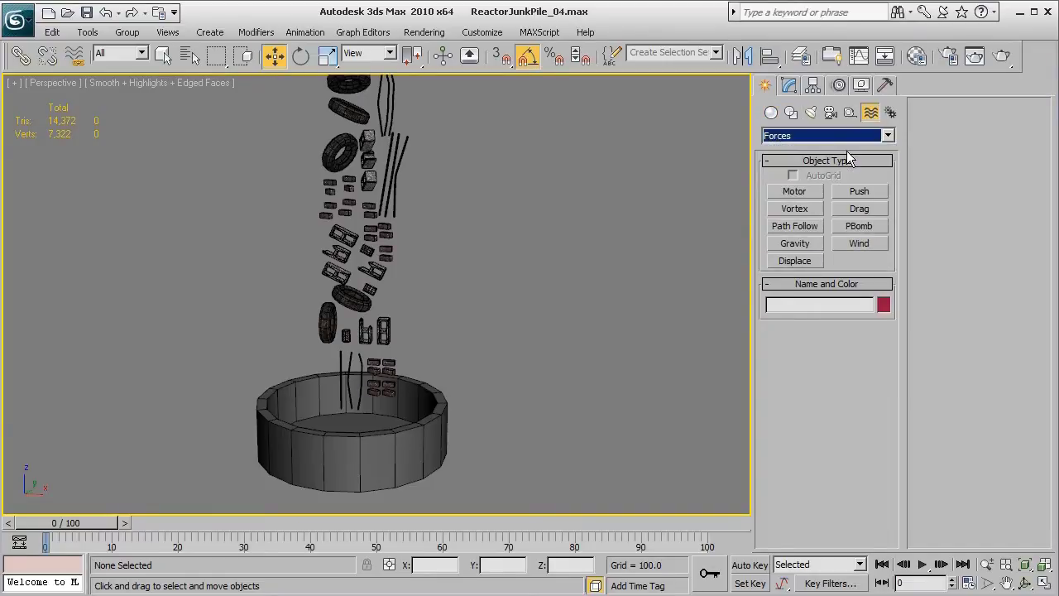
pyautogui.click(795, 244)
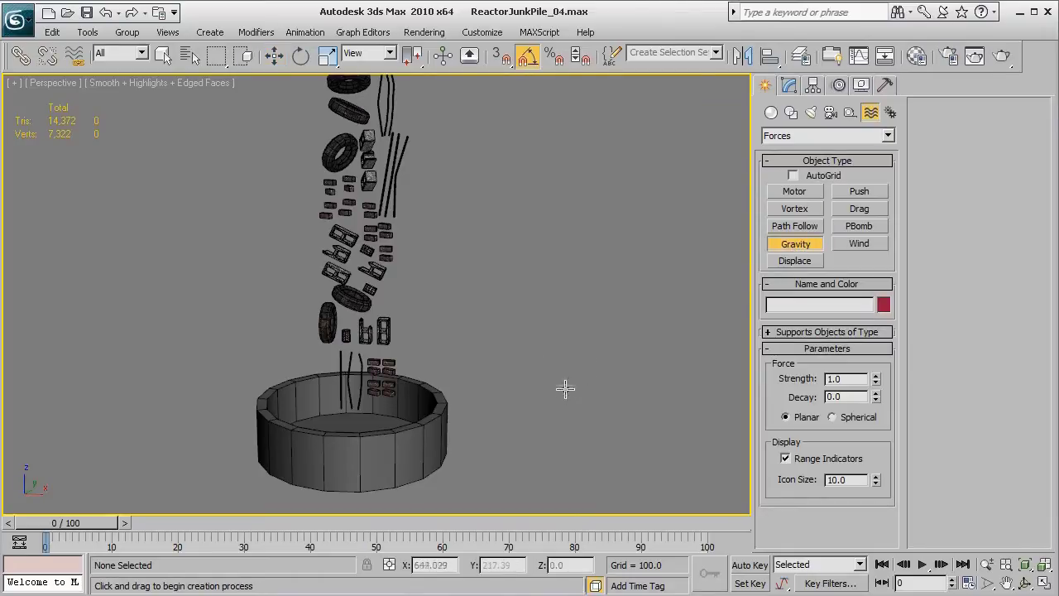
pyautogui.moveTo(574, 406); pyautogui.dragTo(522, 368)
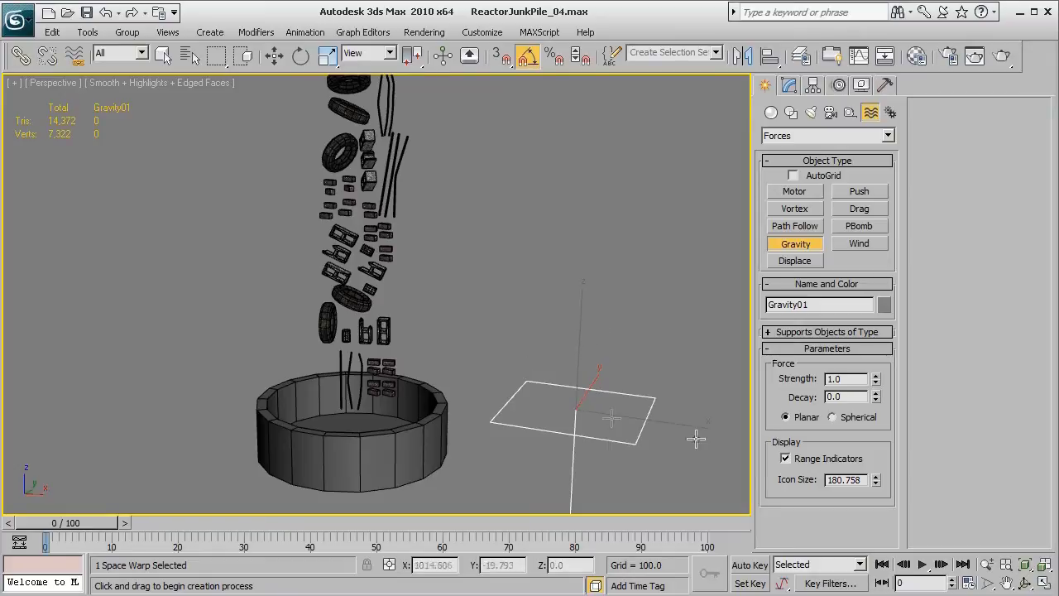
# - Reduce the gravity icon size to about 141 and set the gravity strength to 20
pyautogui.moveTo(875, 480); pyautogui.dragTo(868, 461)
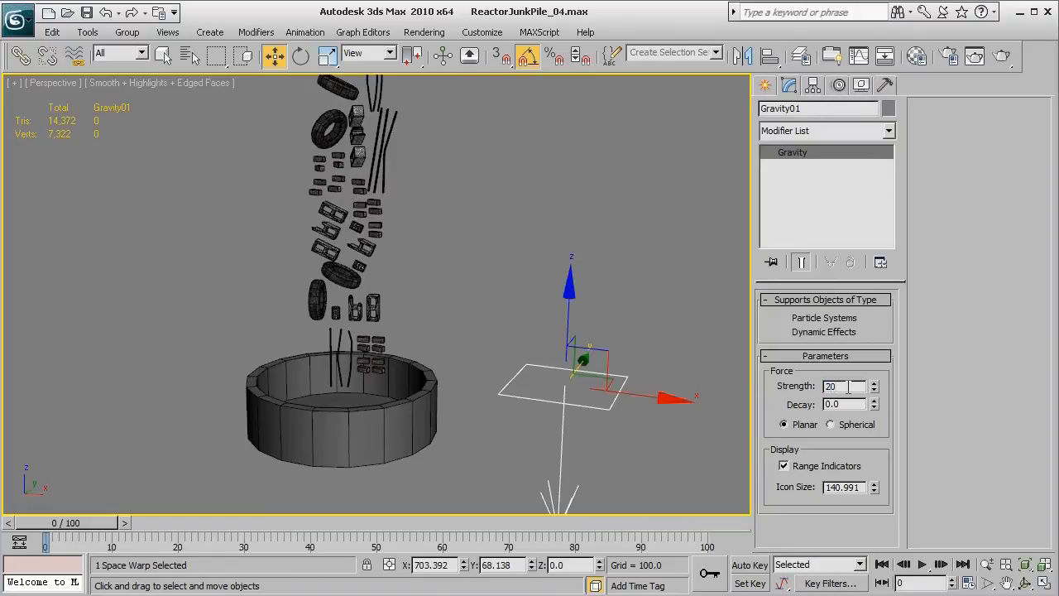
pyautogui.press('Return')
pyautogui.moveTo(875, 392); pyautogui.dragTo(874, 304)
pyautogui.doubleClick(859, 388)
pyautogui.write('20')
pyautogui.press('Return')
# - Create a reactor rigid body collection helper above the gravity icon, beside the debris stack
pyautogui.click(765, 87)
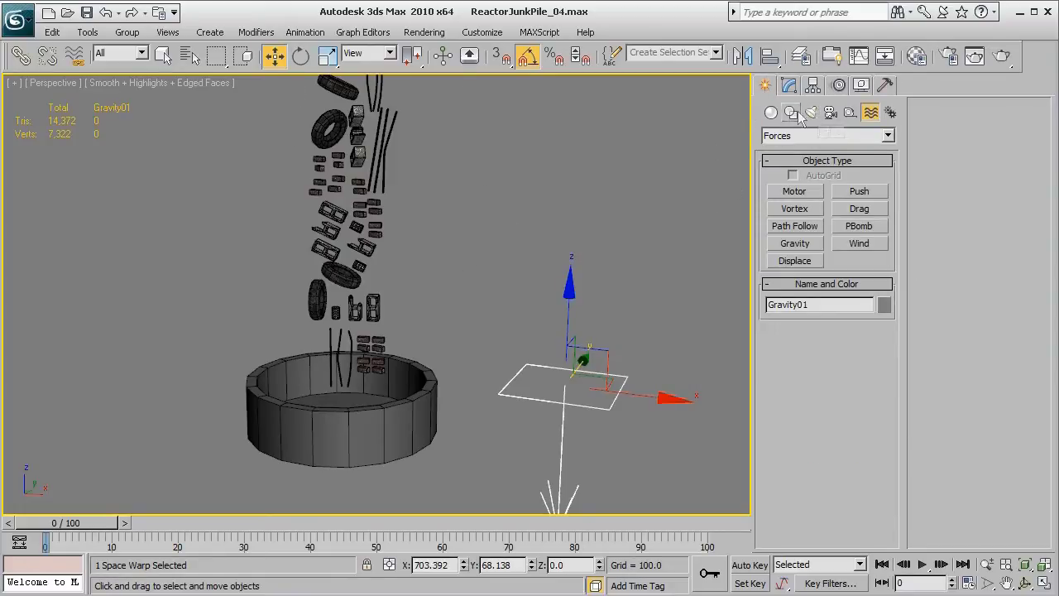
pyautogui.click(855, 120)
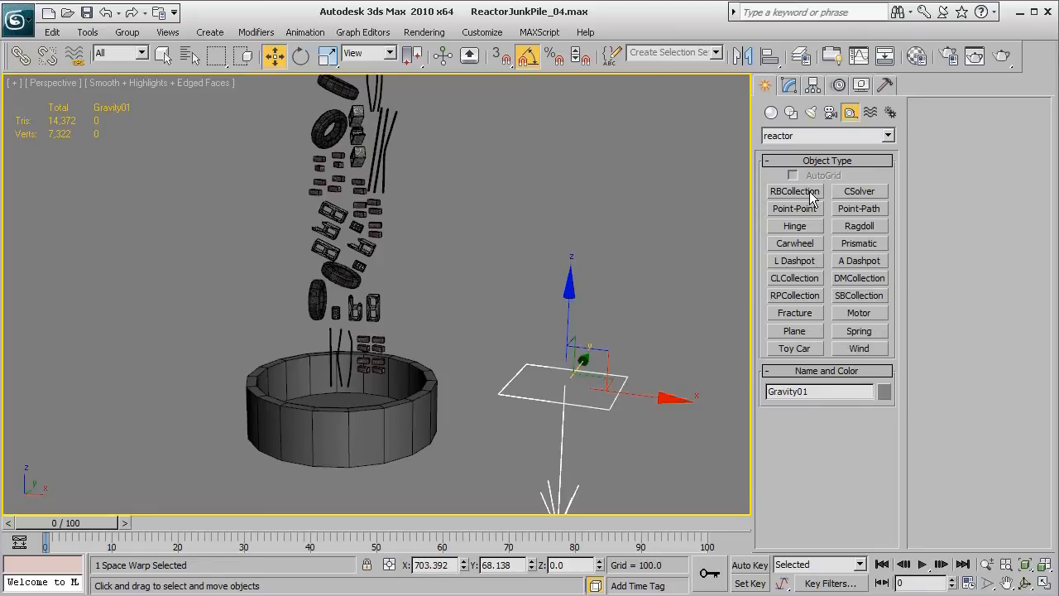
pyautogui.click(814, 135)
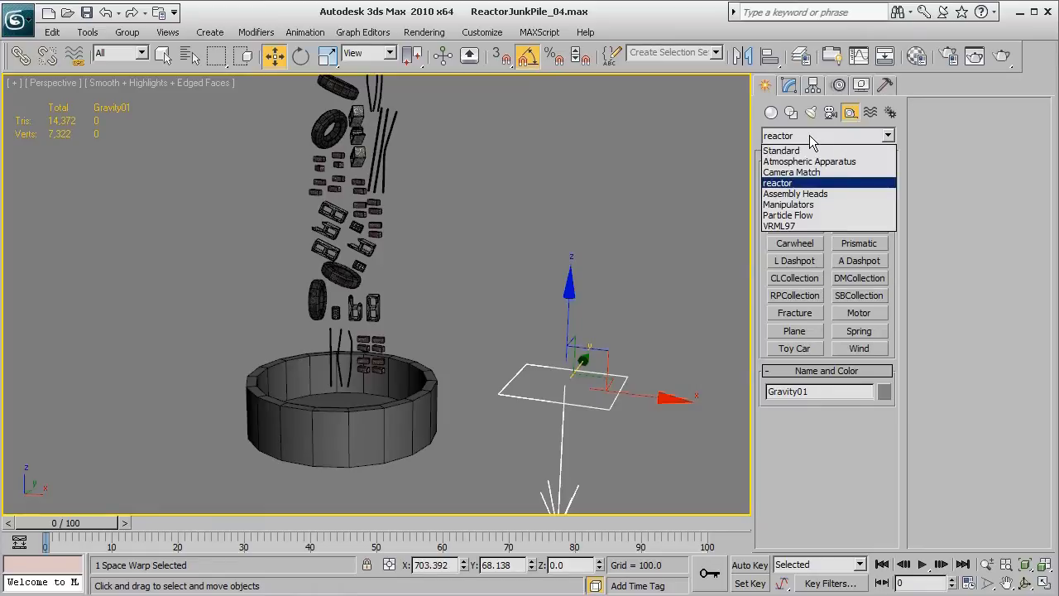
pyautogui.click(806, 184)
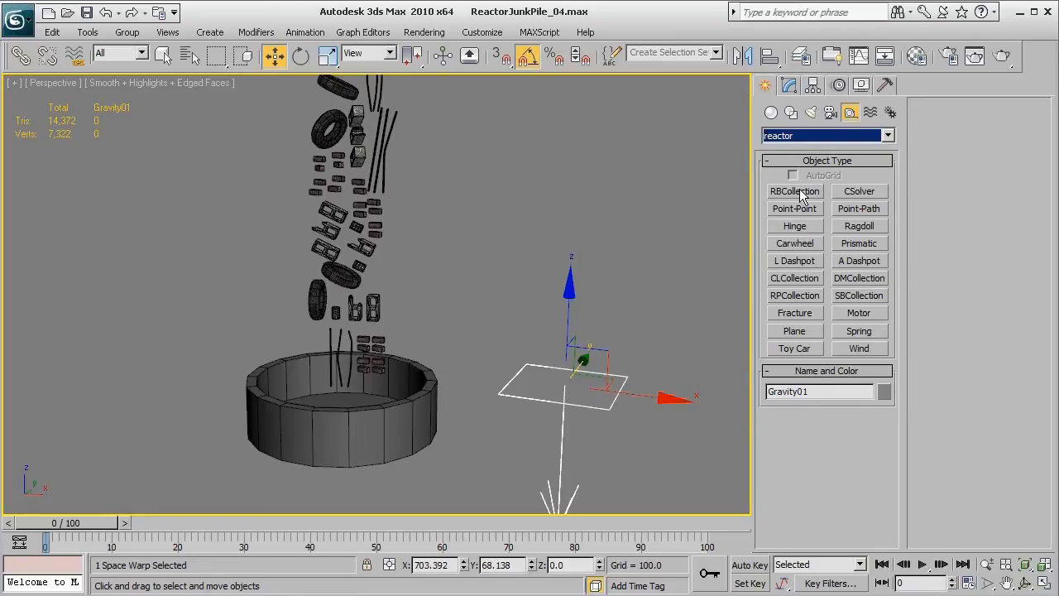
pyautogui.click(794, 192)
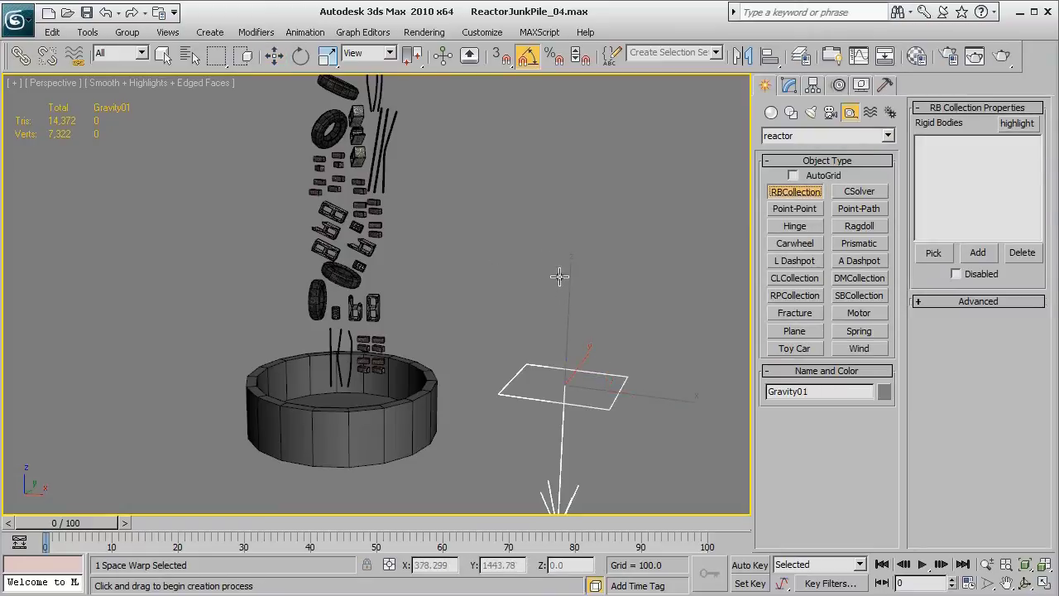
pyautogui.click(559, 278)
pyautogui.moveTo(559, 277); pyautogui.dragTo(542, 265)
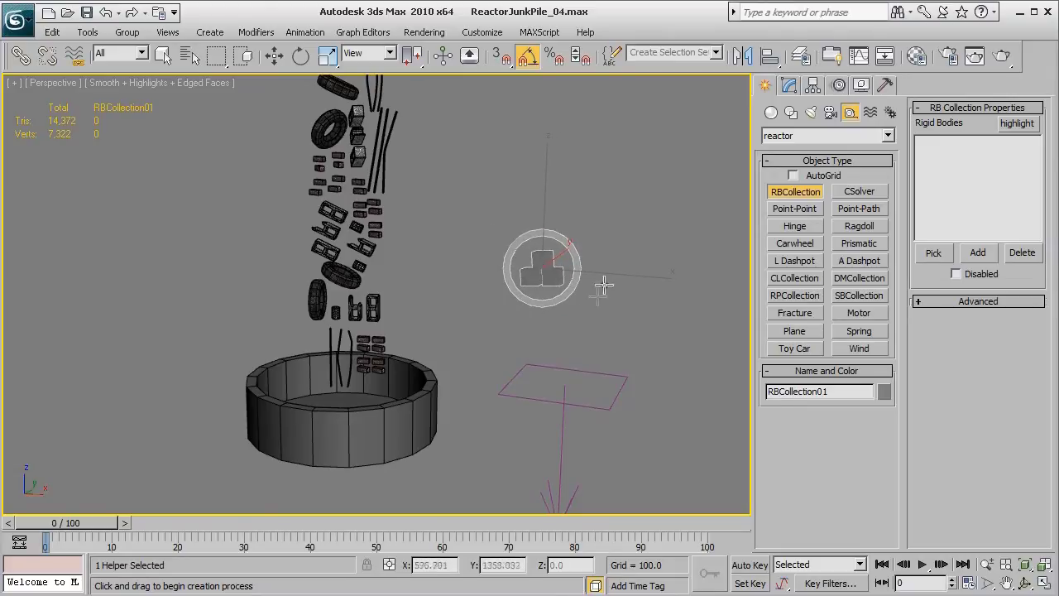
pyautogui.press('w')
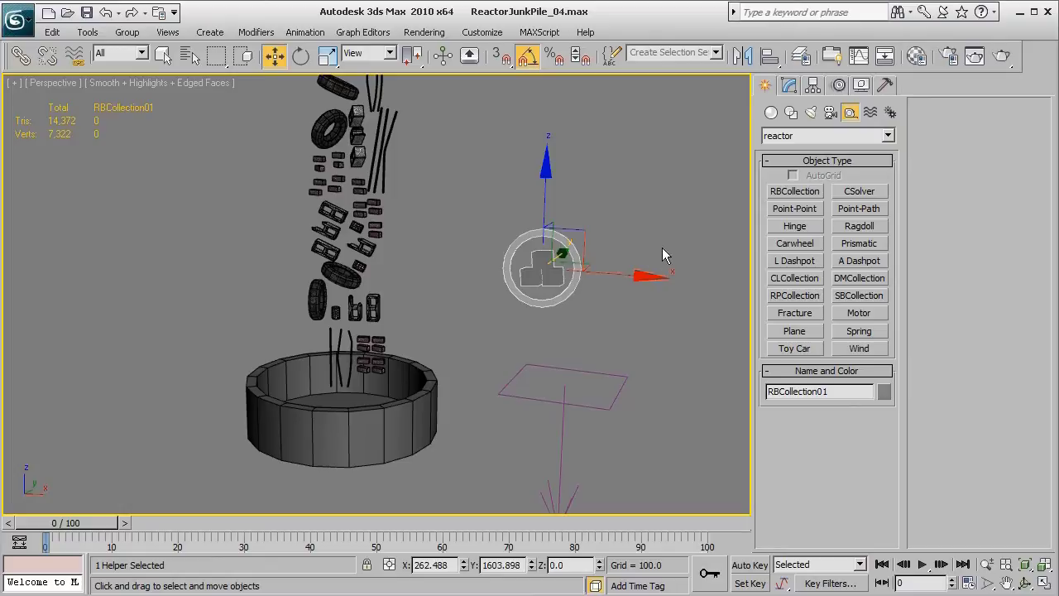
pyautogui.moveTo(644, 185); pyautogui.dragTo(503, 300)
pyautogui.moveTo(429, 242); pyautogui.dragTo(407, 326, button='middle')
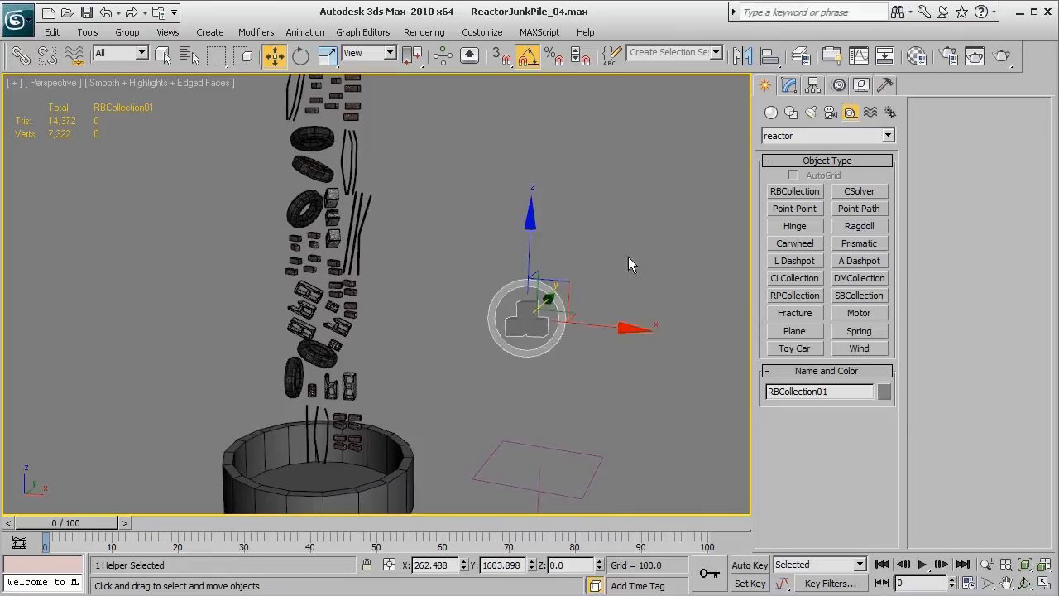
# - Add all listed scene objects to the rigid body collection
pyautogui.click(789, 86)
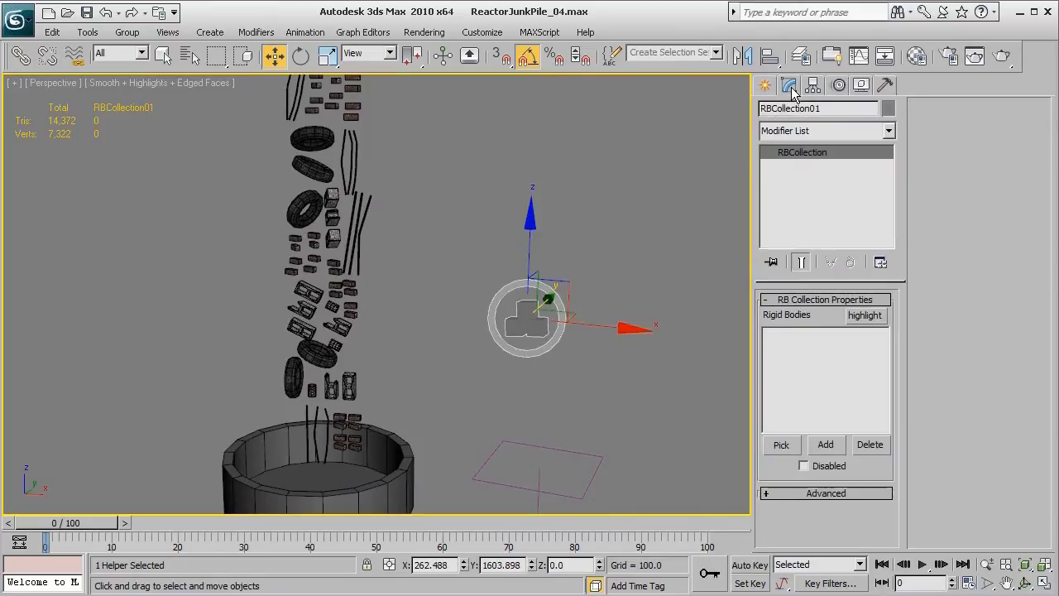
pyautogui.click(826, 446)
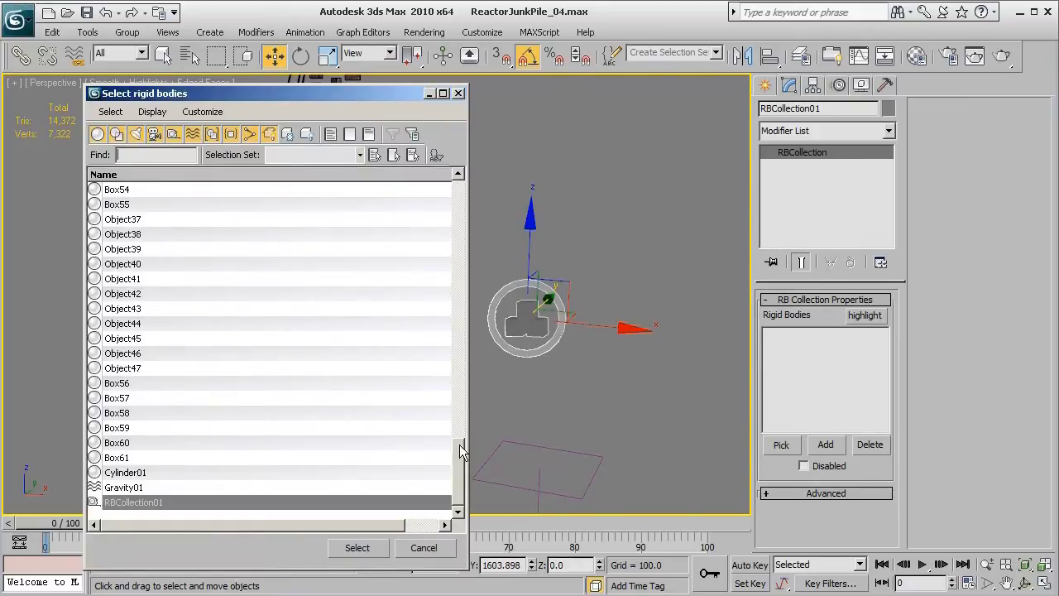
pyautogui.moveTo(462, 451); pyautogui.dragTo(462, 505)
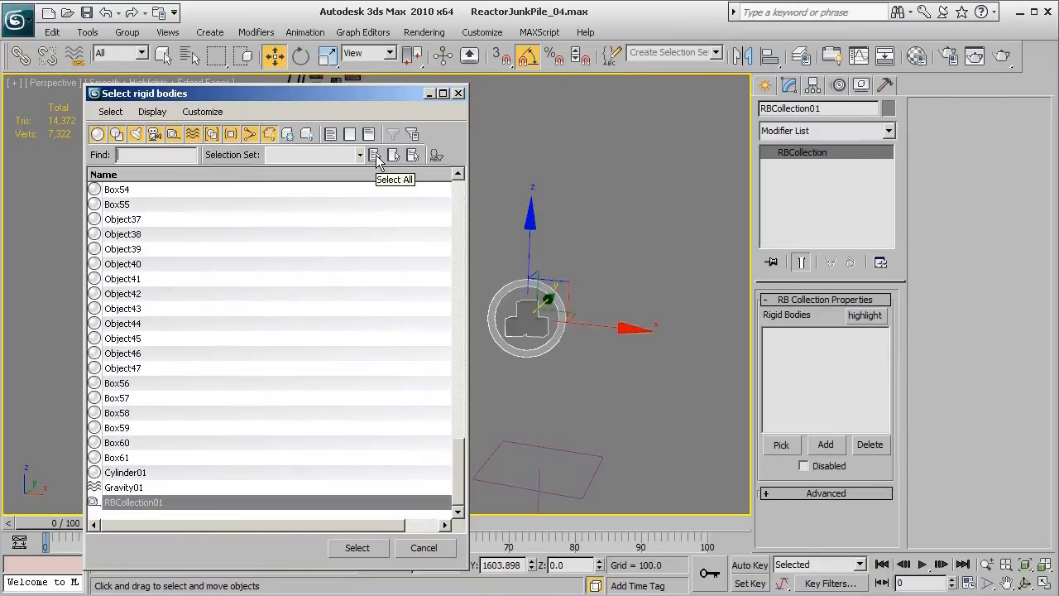
pyautogui.click(374, 156)
pyautogui.click(356, 546)
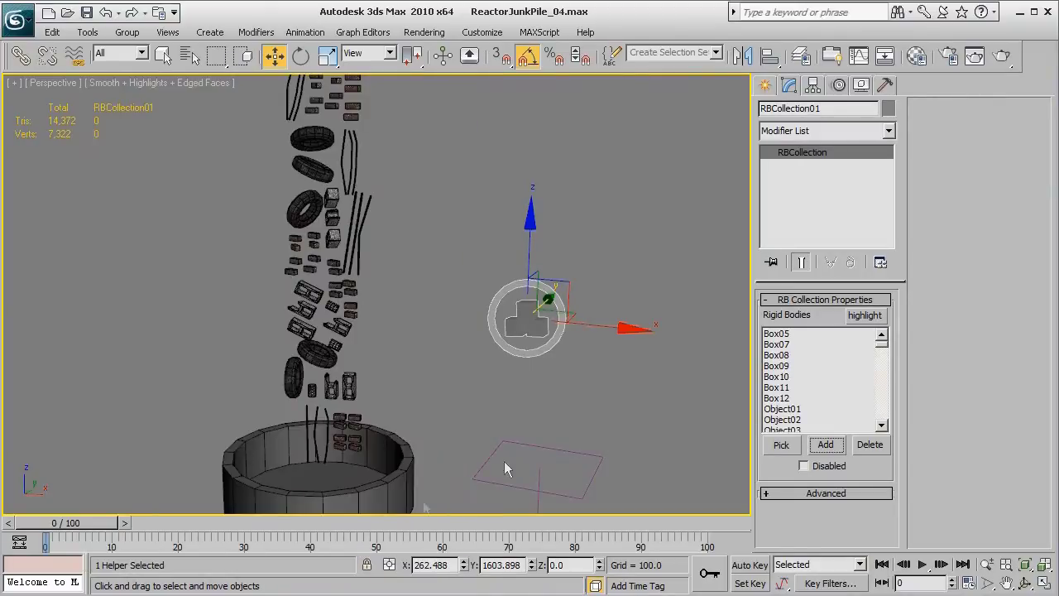
# - Remove Gravity01 from the collection's list of rigid bodies
pyautogui.moveTo(883, 351); pyautogui.dragTo(885, 425)
pyautogui.click(799, 410)
pyautogui.click(796, 420)
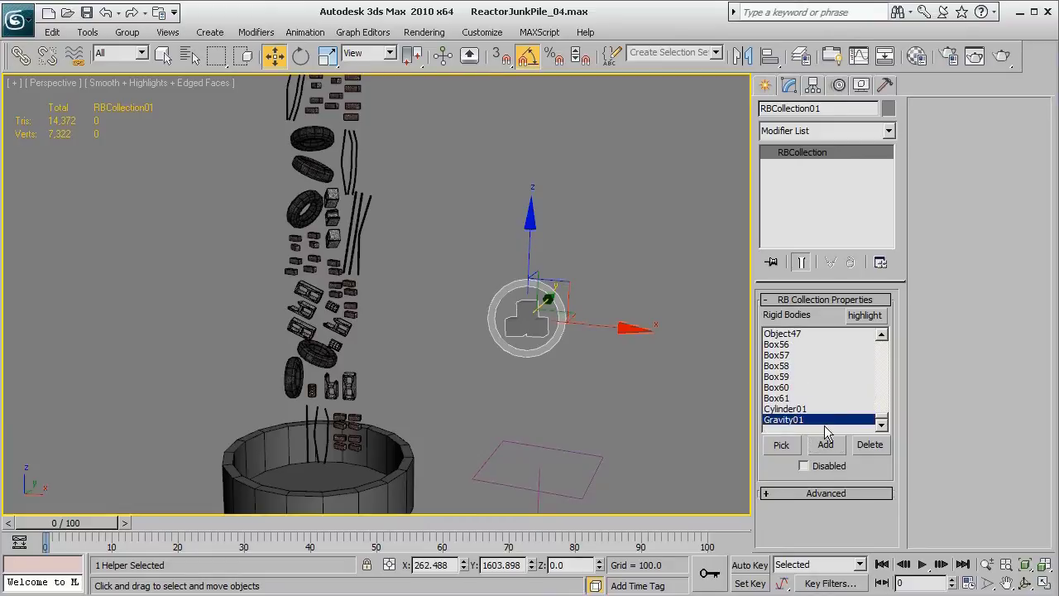
pyautogui.click(870, 445)
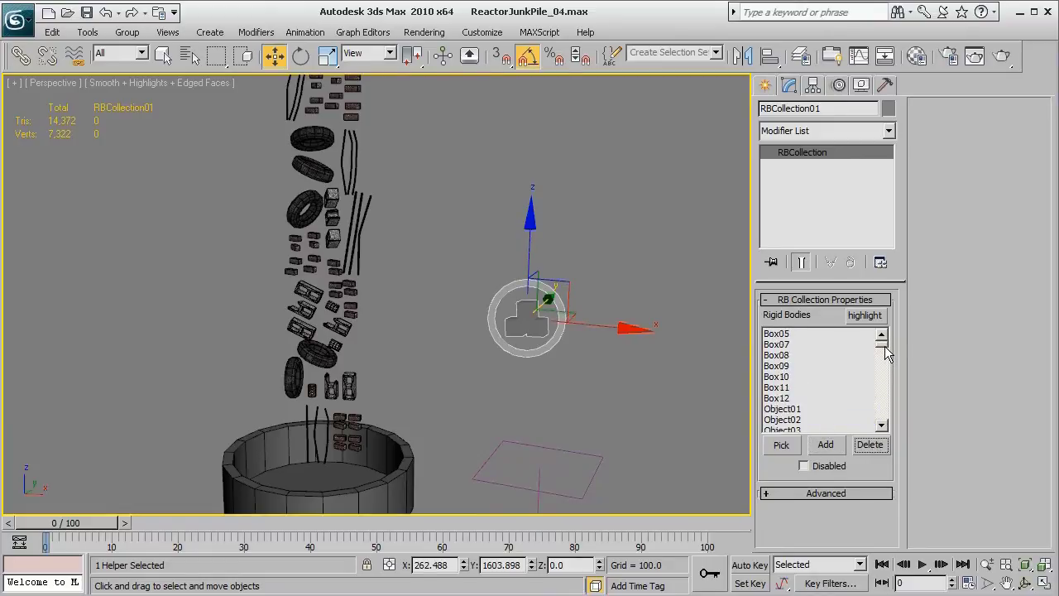
# - Move the rigid body collection icon to just above the gravity icon, and select the gravity force
pyautogui.moveTo(515, 413); pyautogui.dragTo(539, 263, button='middle')
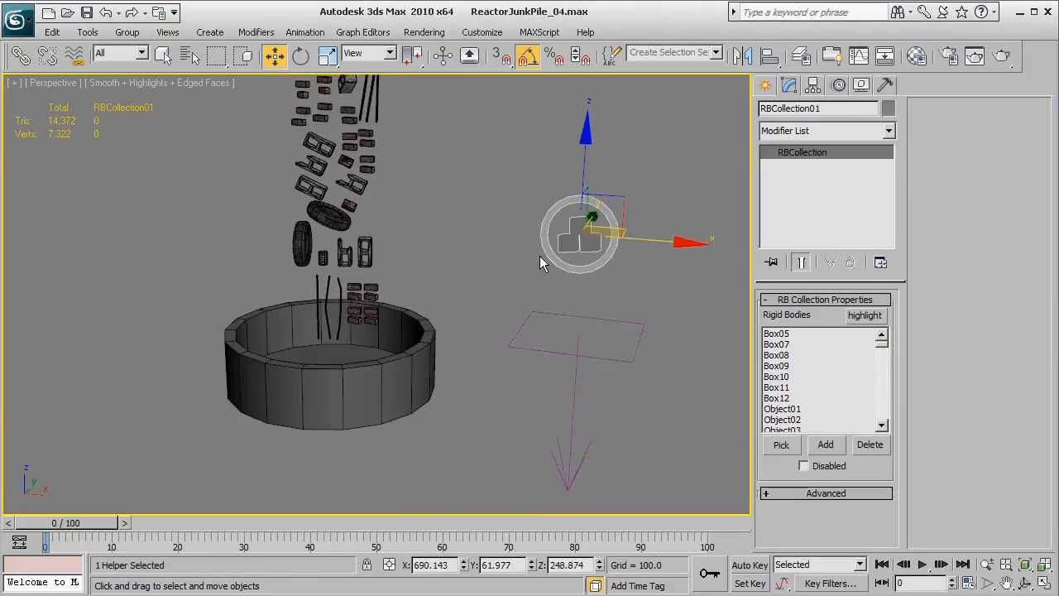
pyautogui.moveTo(508, 295); pyautogui.dragTo(654, 392)
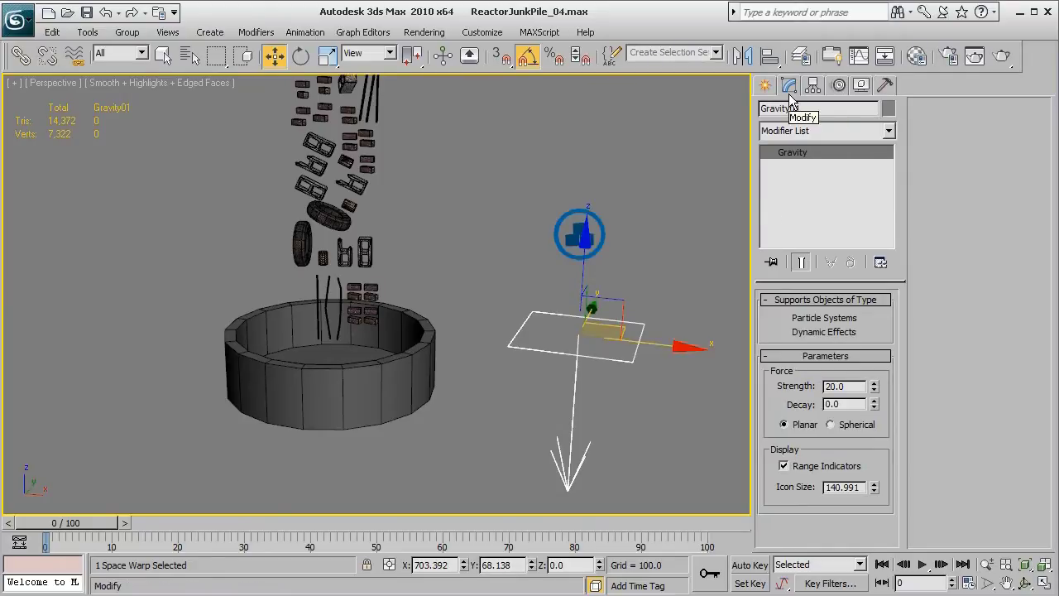
pyautogui.moveTo(427, 274); pyautogui.dragTo(421, 367, button='middle')
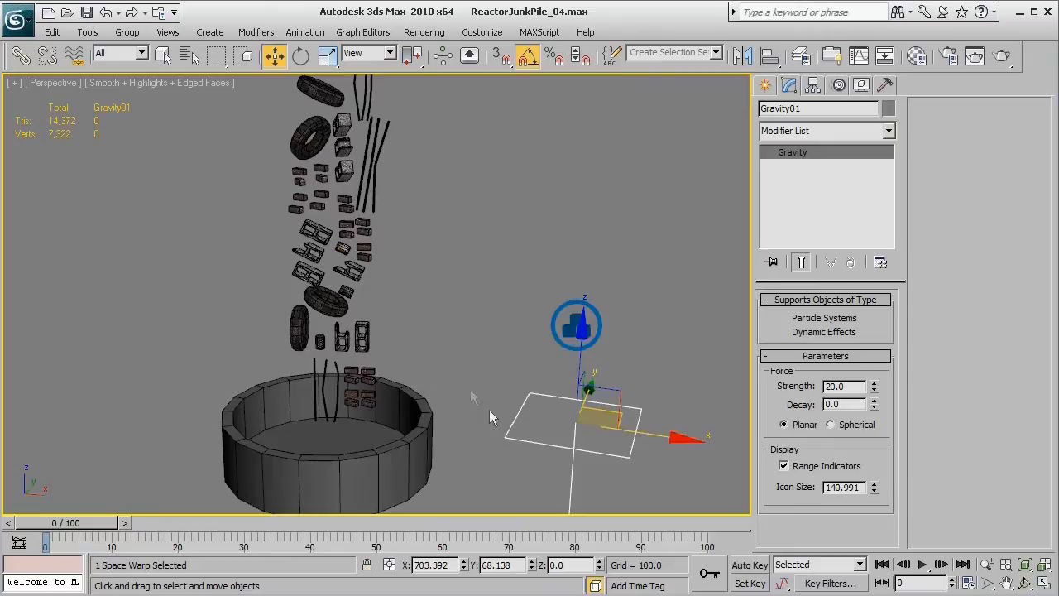
pyautogui.moveTo(470, 444); pyautogui.dragTo(469, 339, button='middle')
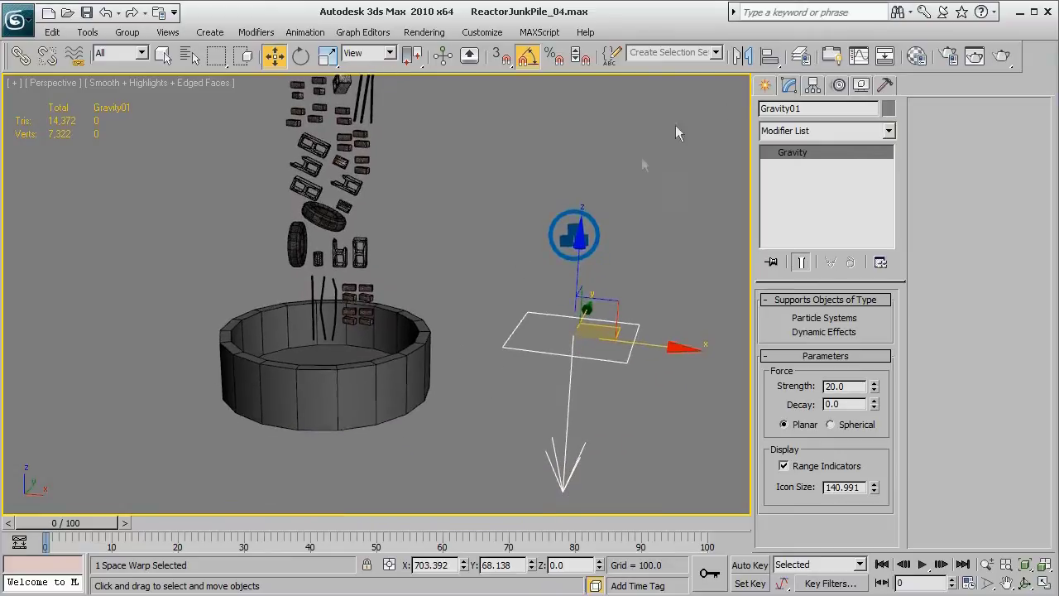
# - Look through the full list of additional utilities and dismiss it
pyautogui.click(885, 86)
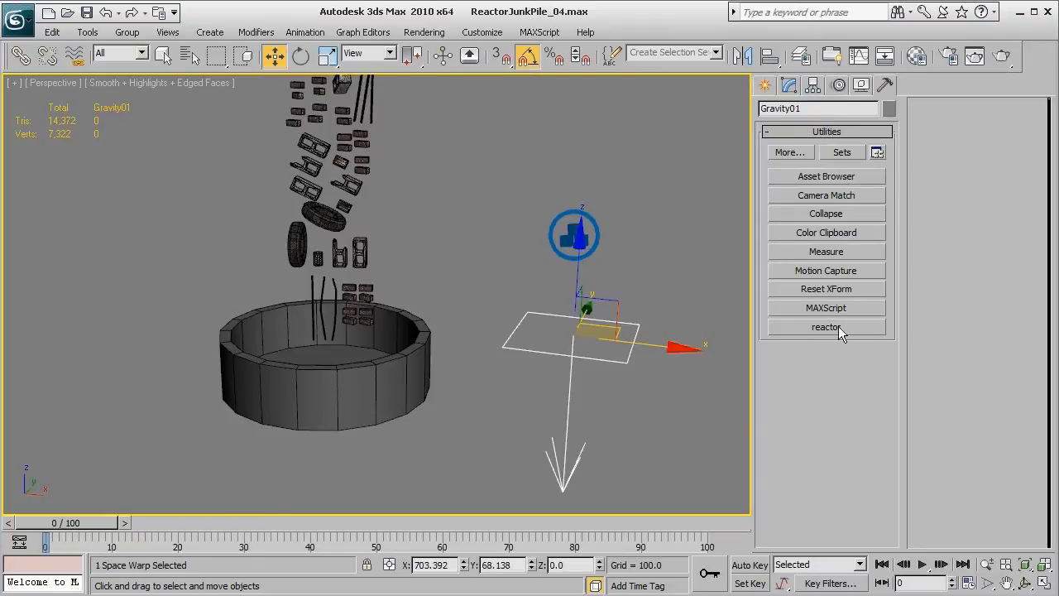
pyautogui.click(790, 152)
pyautogui.moveTo(602, 156); pyautogui.dragTo(607, 216)
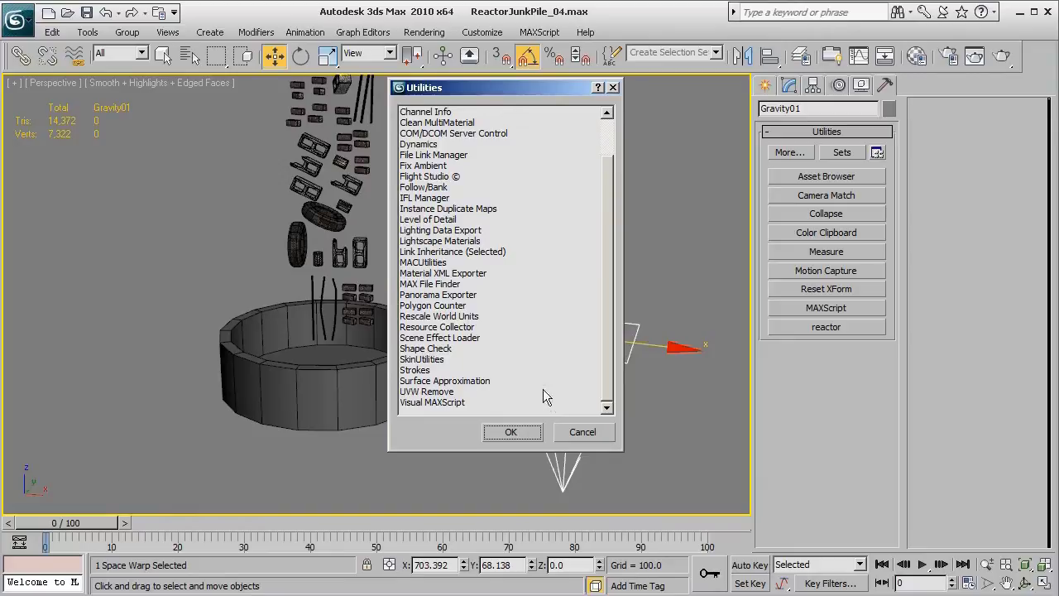
pyautogui.click(581, 433)
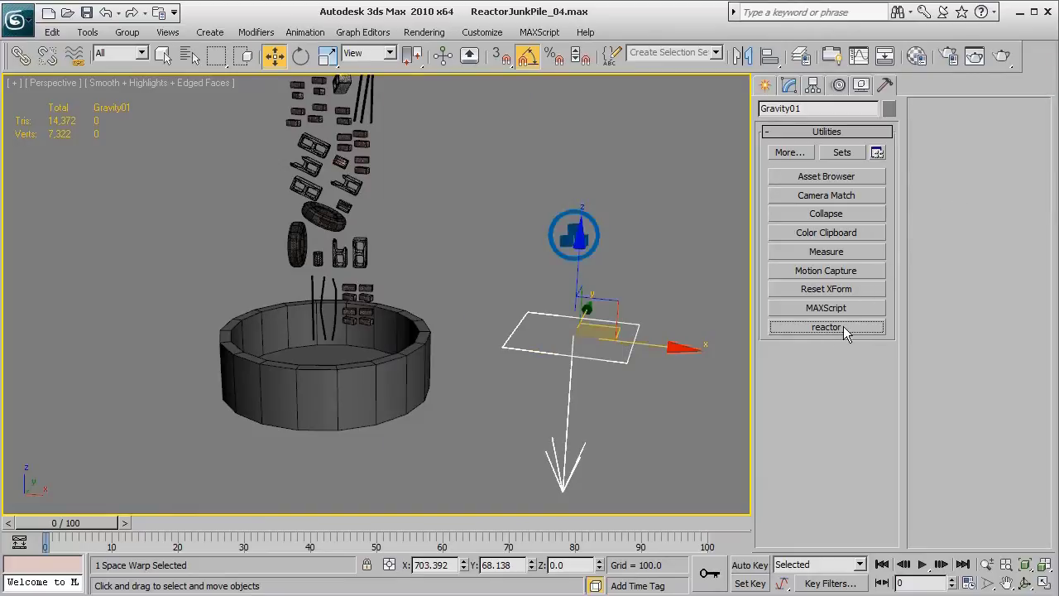
# - Show the reactor utility's settings and choose Havok 3 as the solver
pyautogui.click(842, 326)
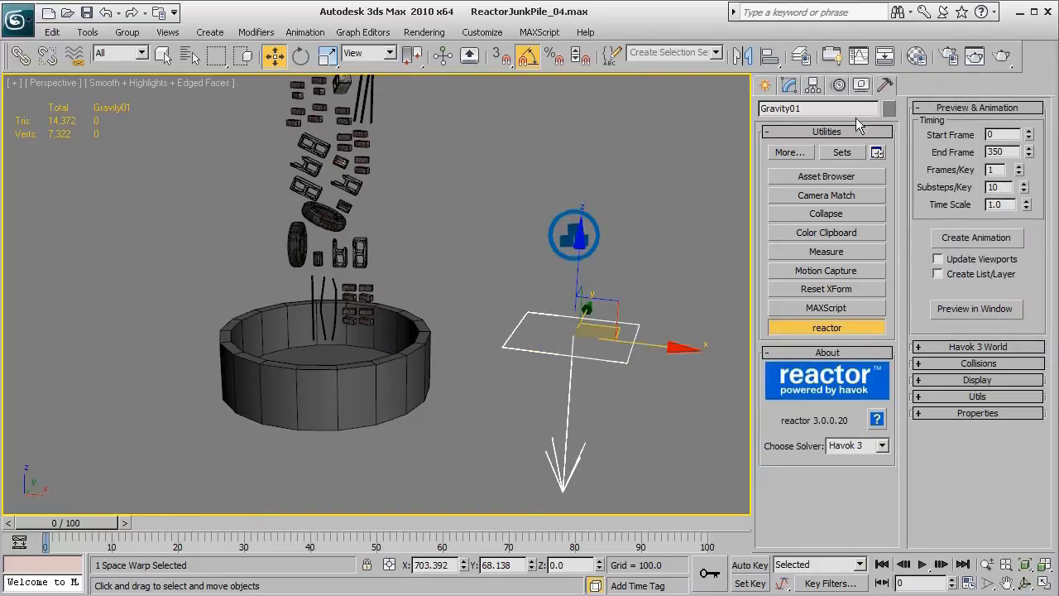
pyautogui.click(882, 446)
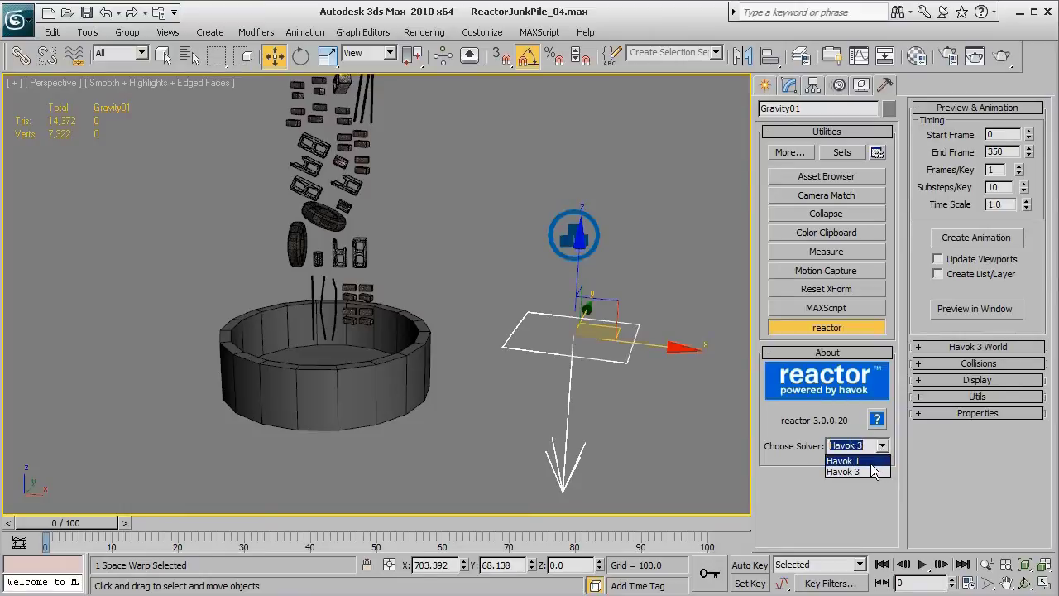
pyautogui.click(875, 471)
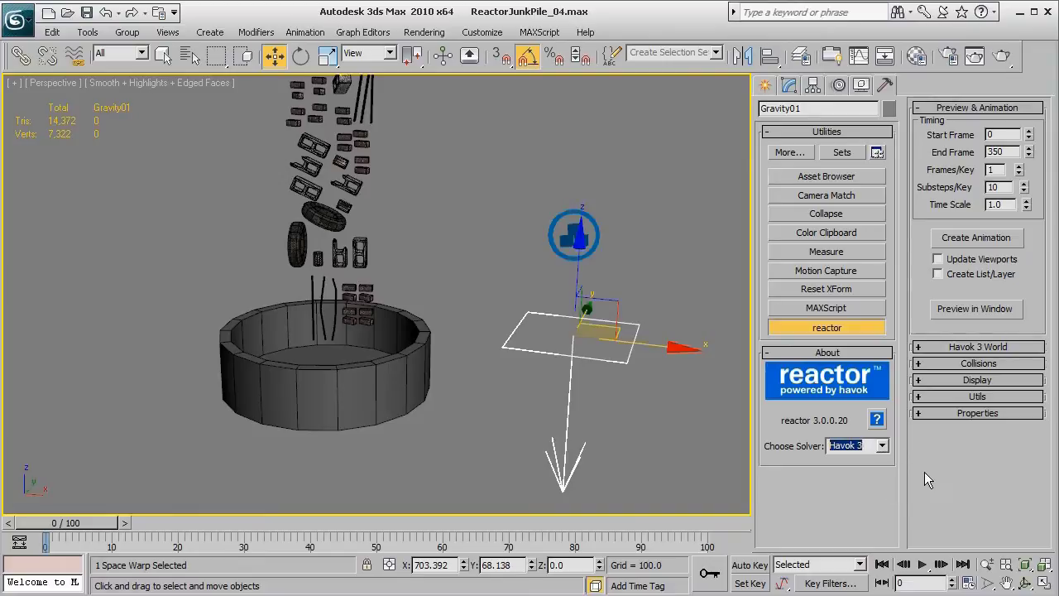
# - Select all the debris objects together with the container, and show their reactor physical properties
pyautogui.keyDown('alt'); pyautogui.moveTo(447, 310); pyautogui.dragTo(478, 246, button='middle'); pyautogui.keyUp('alt')
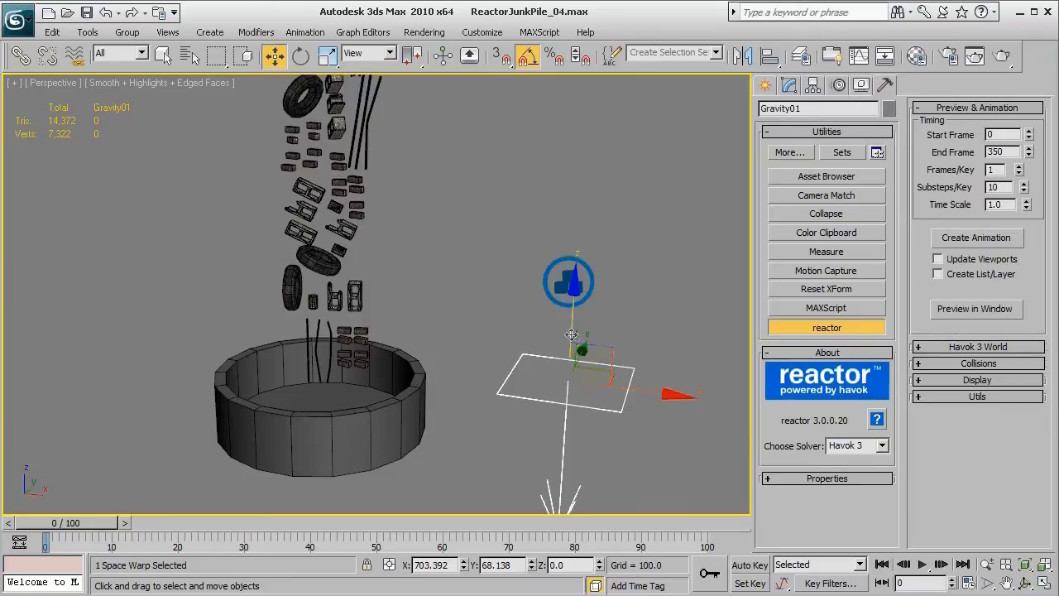
pyautogui.click(617, 264)
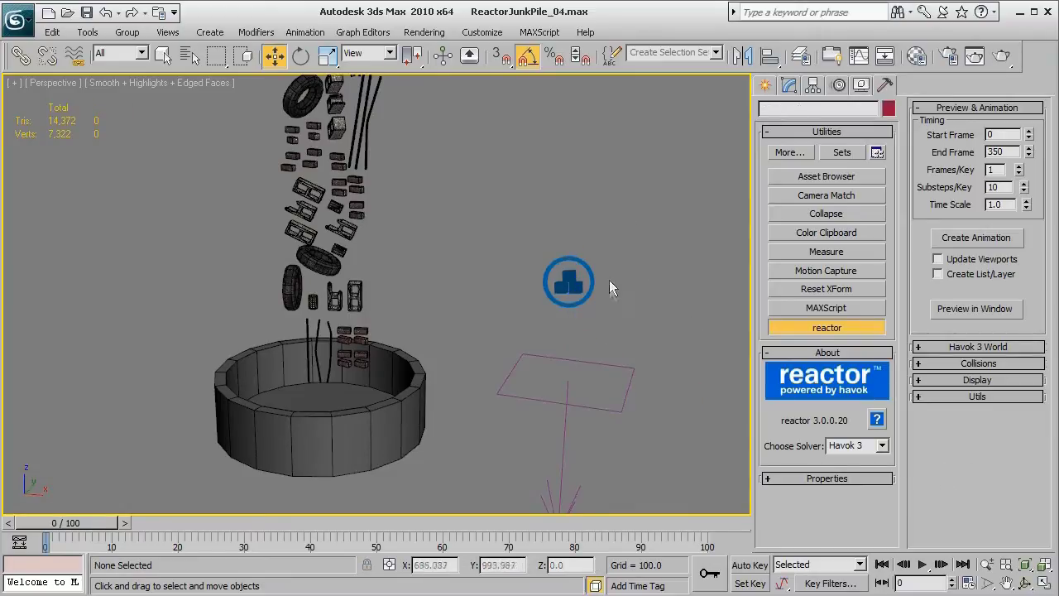
pyautogui.moveTo(610, 281); pyautogui.dragTo(612, 314, button='middle')
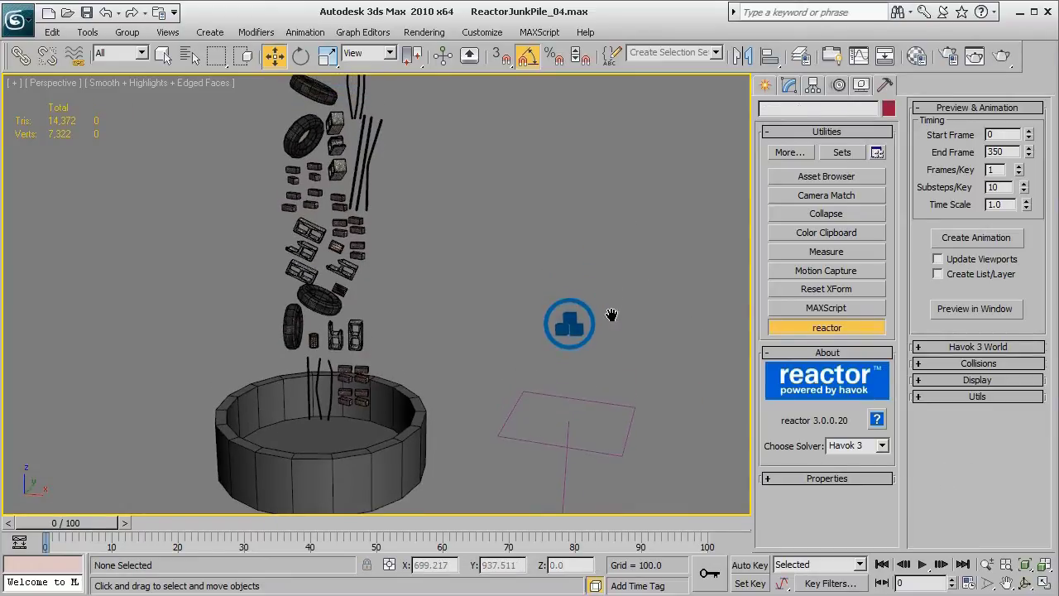
pyautogui.click(842, 479)
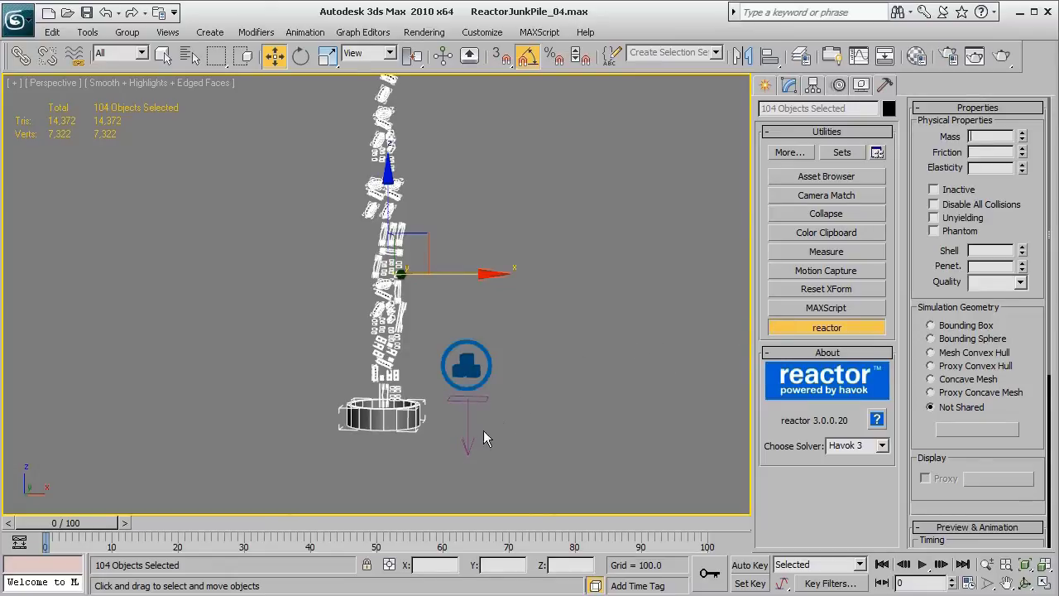
# - Select only the container cylinder and set its friction and elasticity to 0
pyautogui.moveTo(439, 430); pyautogui.dragTo(591, 368, button='middle')
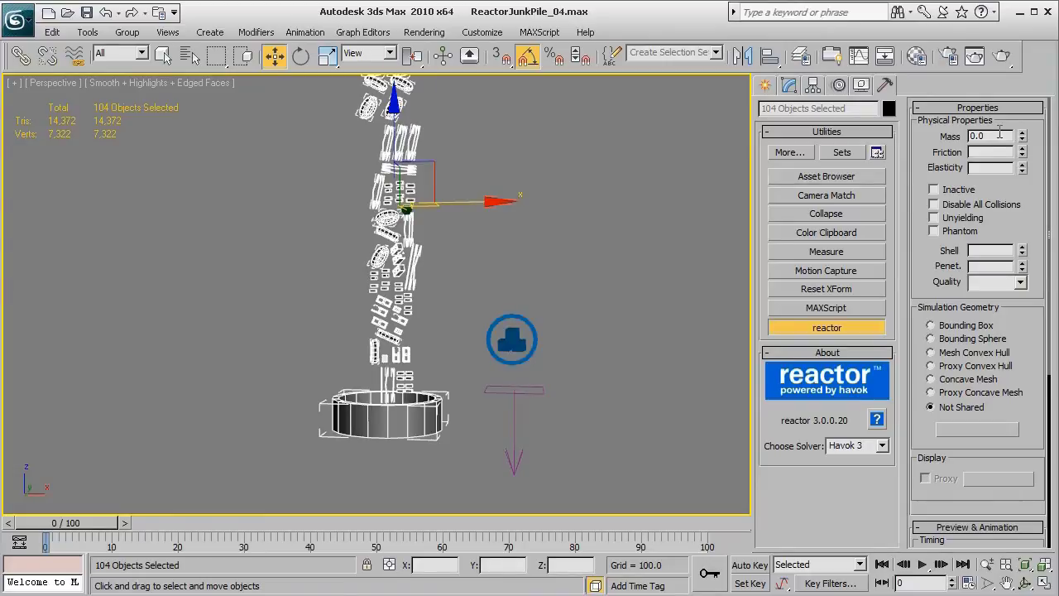
pyautogui.scroll(4, 427, 373)
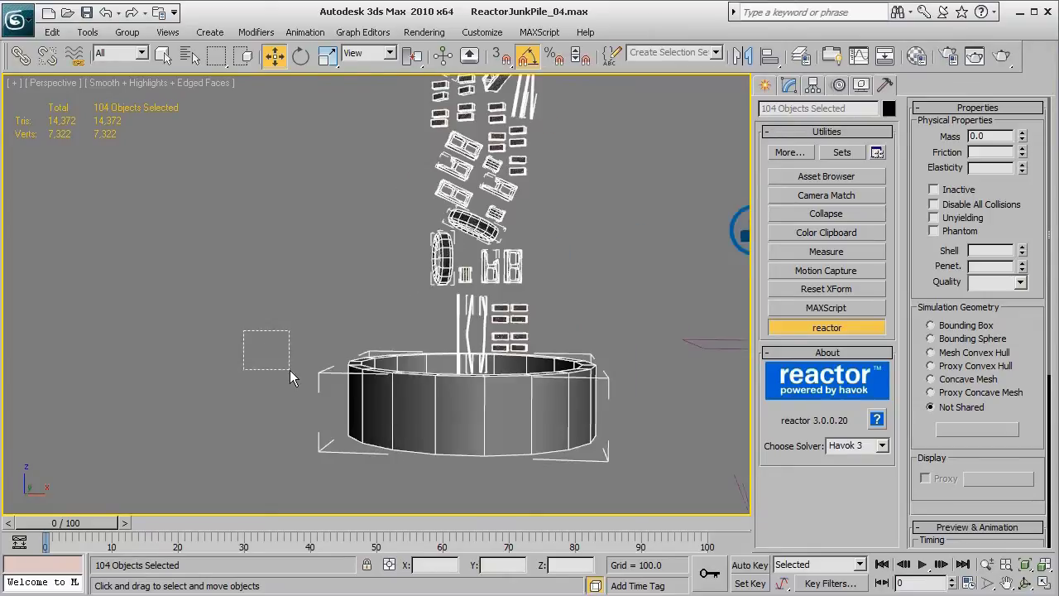
pyautogui.click(383, 455)
pyautogui.moveTo(384, 455); pyautogui.dragTo(158, 293, button='middle')
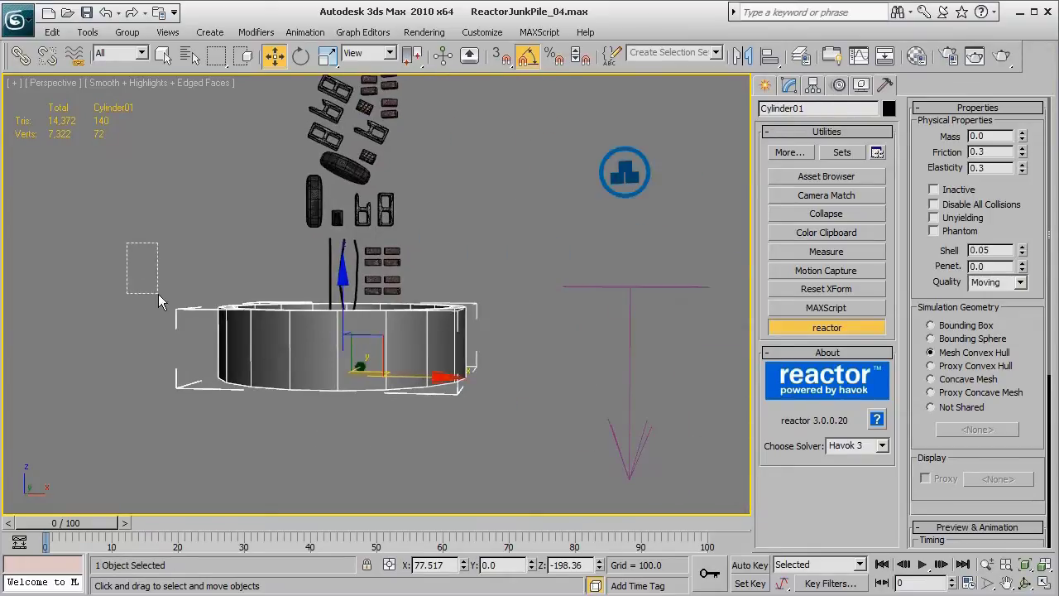
pyautogui.keyDown('alt'); pyautogui.moveTo(353, 418); pyautogui.dragTo(463, 447, button='middle'); pyautogui.keyUp('alt')
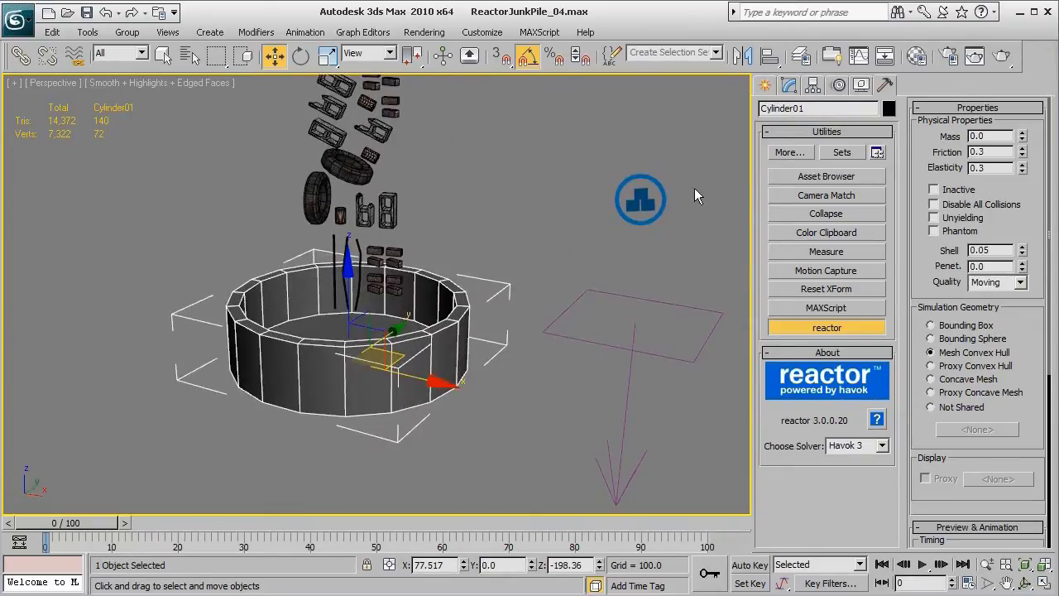
pyautogui.rightClick(1022, 168)
pyautogui.keyDown('alt'); pyautogui.moveTo(498, 374); pyautogui.dragTo(253, 239, button='middle'); pyautogui.keyUp('alt')
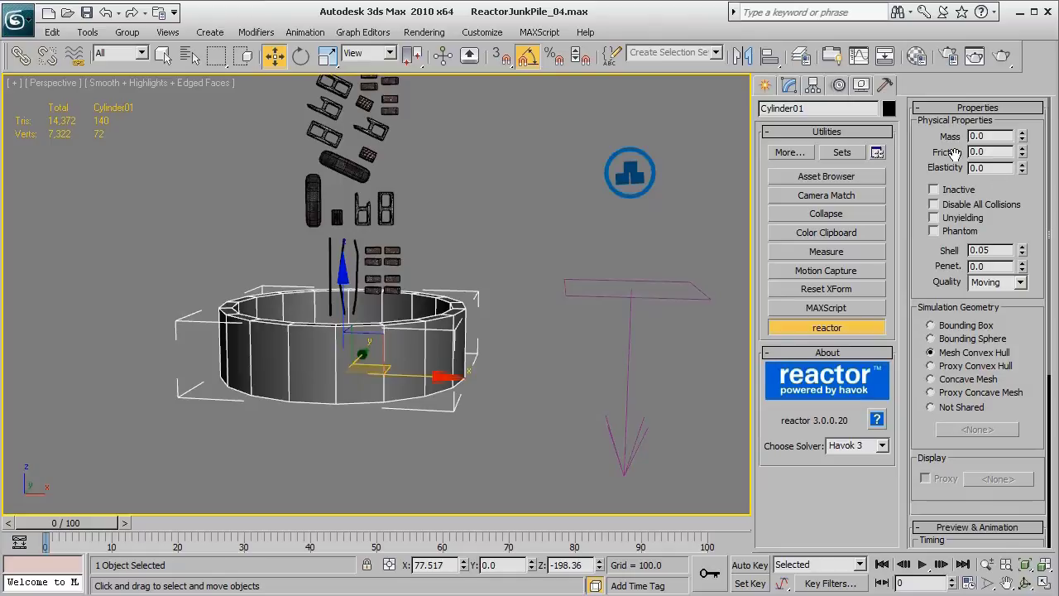
# - In the front view, select all the debris objects and leave the container out of the selection
pyautogui.moveTo(484, 176); pyautogui.dragTo(486, 287, button='middle')
pyautogui.click(486, 287)
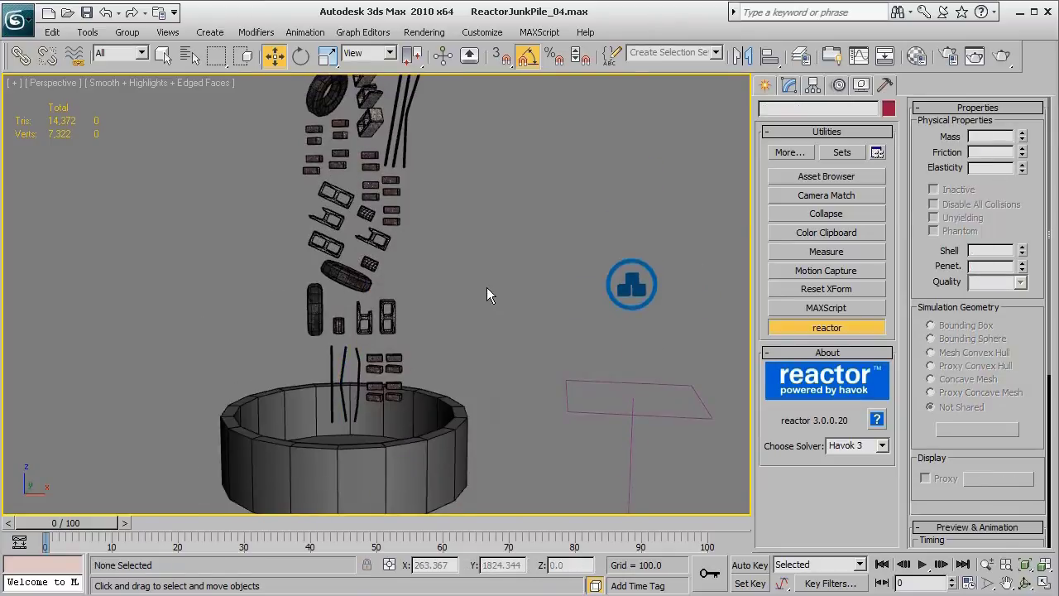
pyautogui.press('f')
pyautogui.press('z')
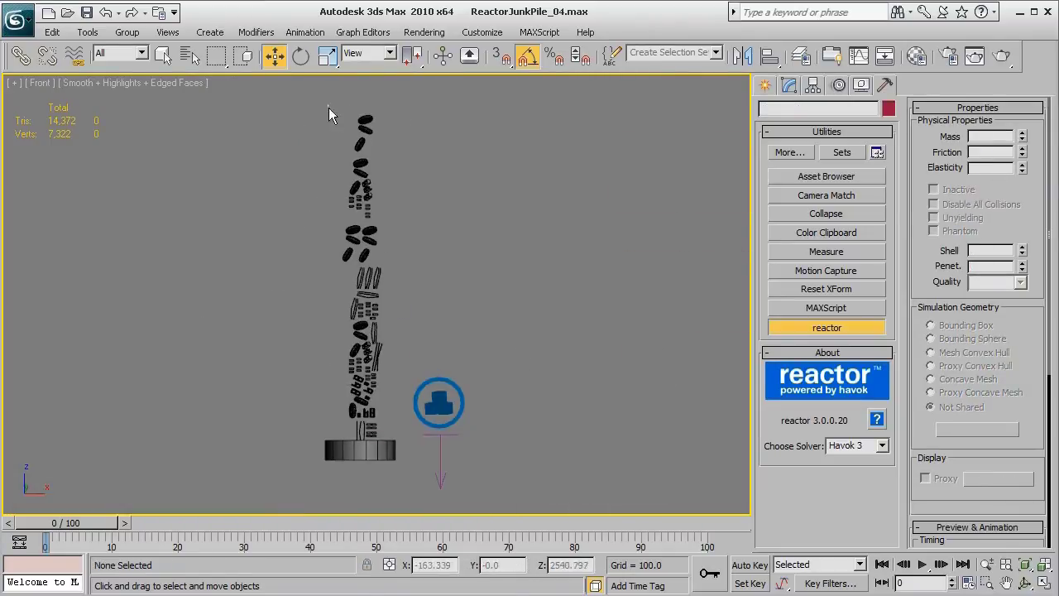
pyautogui.moveTo(384, 461); pyautogui.dragTo(395, 475)
pyautogui.moveTo(396, 475); pyautogui.dragTo(464, 271, button='middle')
pyautogui.scroll(8, 464, 270)
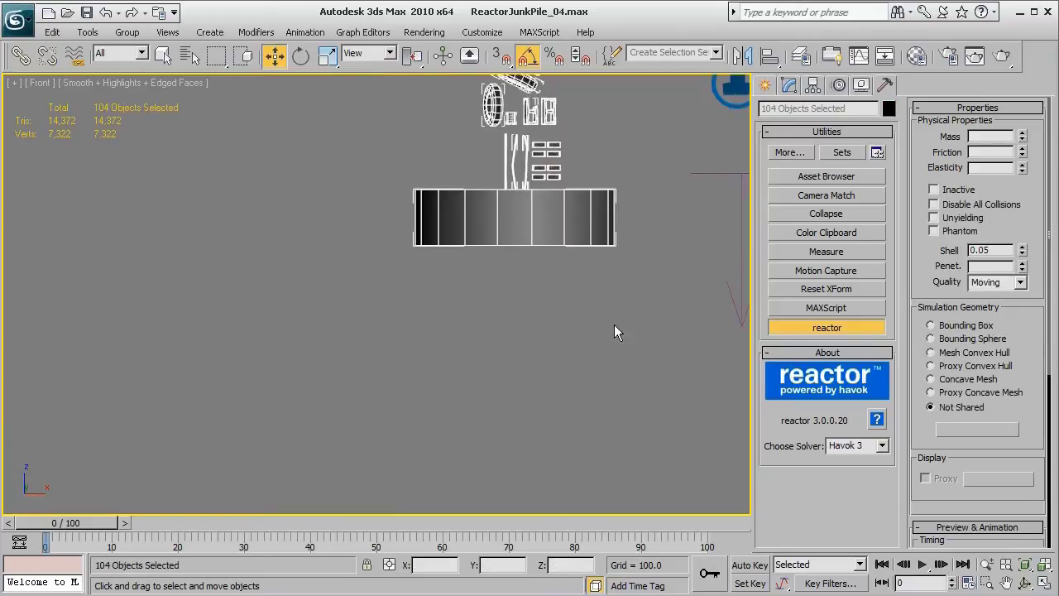
pyautogui.keyDown('alt'); pyautogui.moveTo(664, 317); pyautogui.dragTo(613, 176); pyautogui.keyUp('alt')
pyautogui.moveTo(651, 295); pyautogui.dragTo(636, 382, button='middle')
pyautogui.keyDown('alt'); pyautogui.moveTo(355, 251); pyautogui.dragTo(402, 368); pyautogui.keyUp('alt')
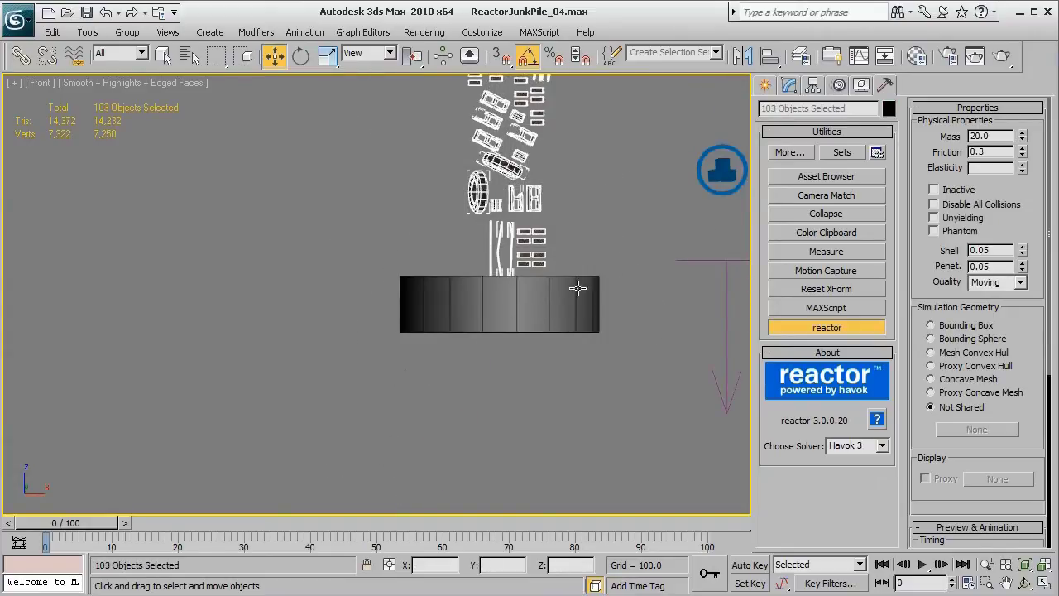
# - Set the mass of all the selected debris objects to 100 while working in the perspective view
pyautogui.moveTo(690, 236); pyautogui.dragTo(678, 253, button='middle')
pyautogui.press('p')
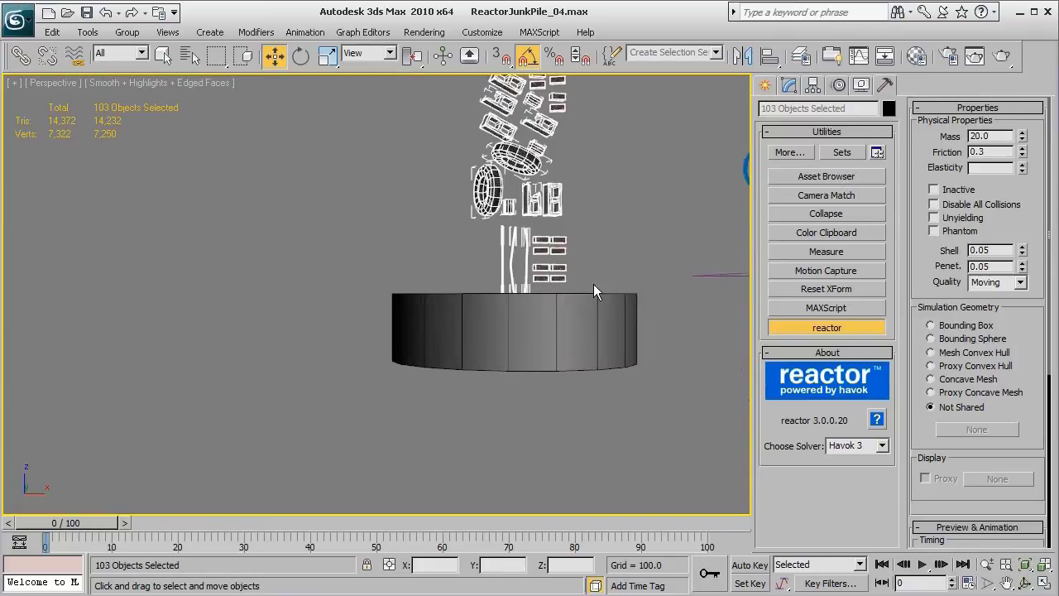
pyautogui.press('z')
pyautogui.keyDown('alt'); pyautogui.moveTo(533, 324); pyautogui.dragTo(447, 318, button='middle'); pyautogui.keyUp('alt')
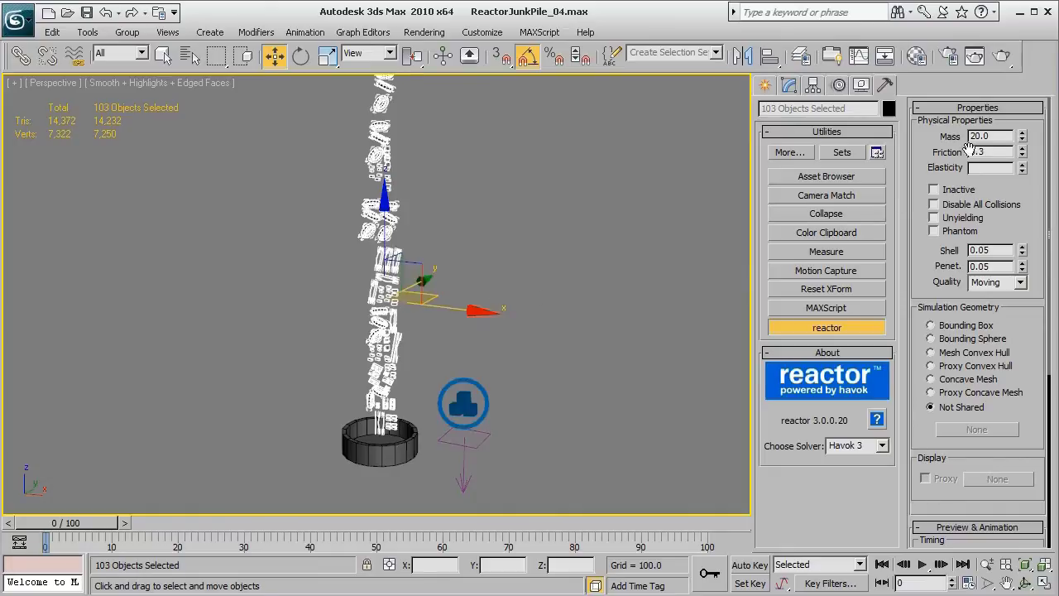
pyautogui.write('1')
pyautogui.press('Return')
pyautogui.moveTo(440, 336); pyautogui.dragTo(435, 369, button='middle')
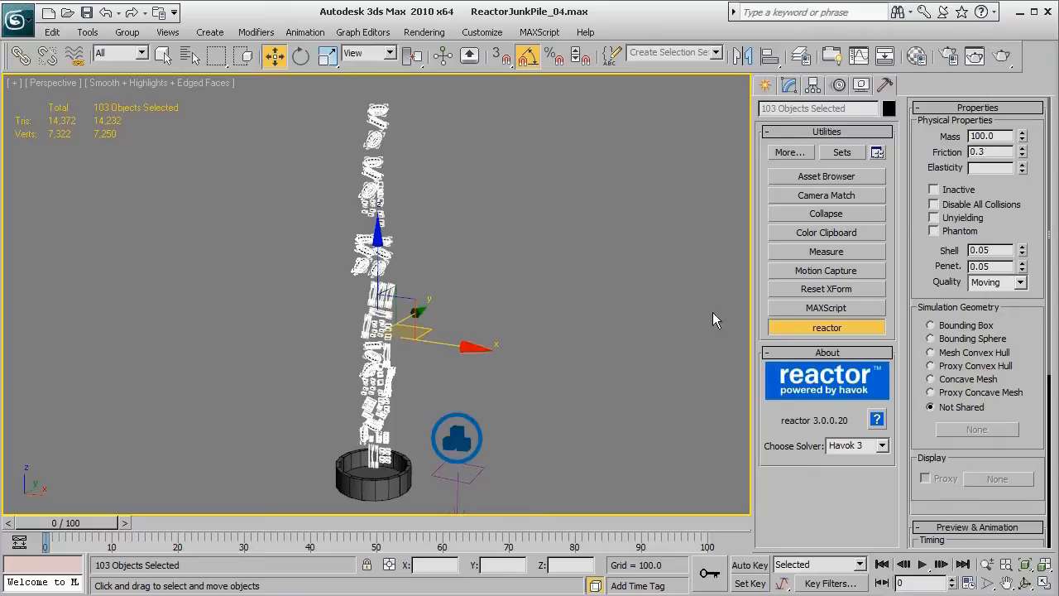
# - Select the container cylinder alone and set its friction to 5
pyautogui.moveTo(477, 441); pyautogui.dragTo(493, 339, button='middle')
pyautogui.scroll(3, 471, 385)
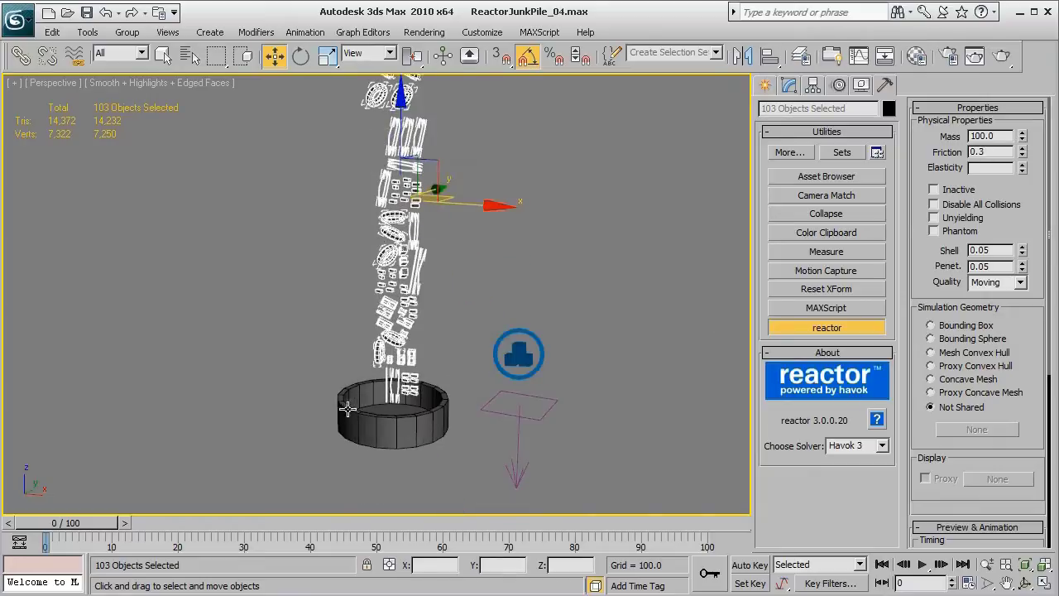
pyautogui.moveTo(313, 446); pyautogui.dragTo(350, 456)
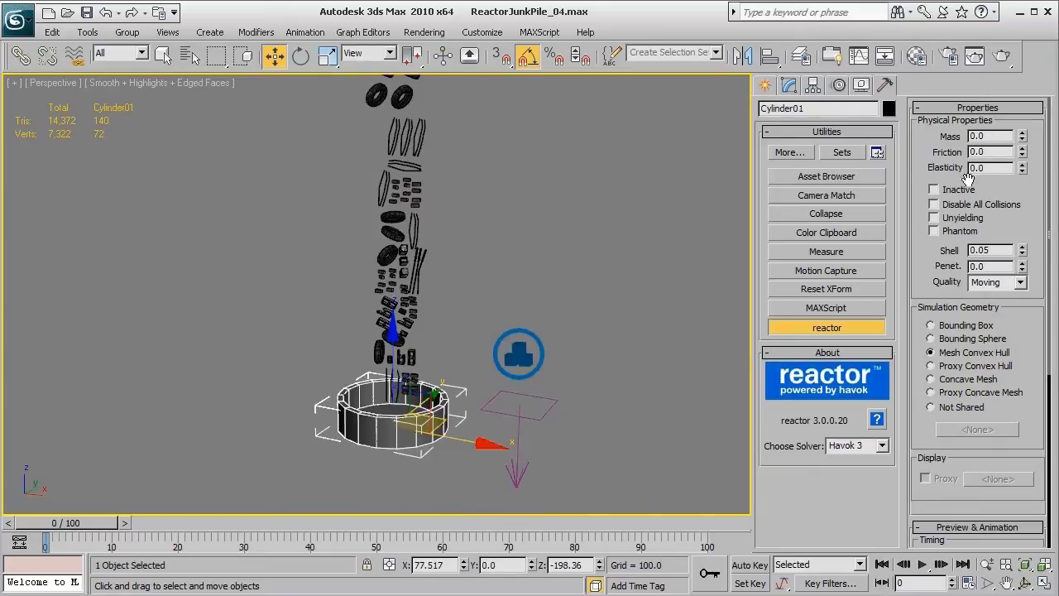
pyautogui.doubleClick(983, 153)
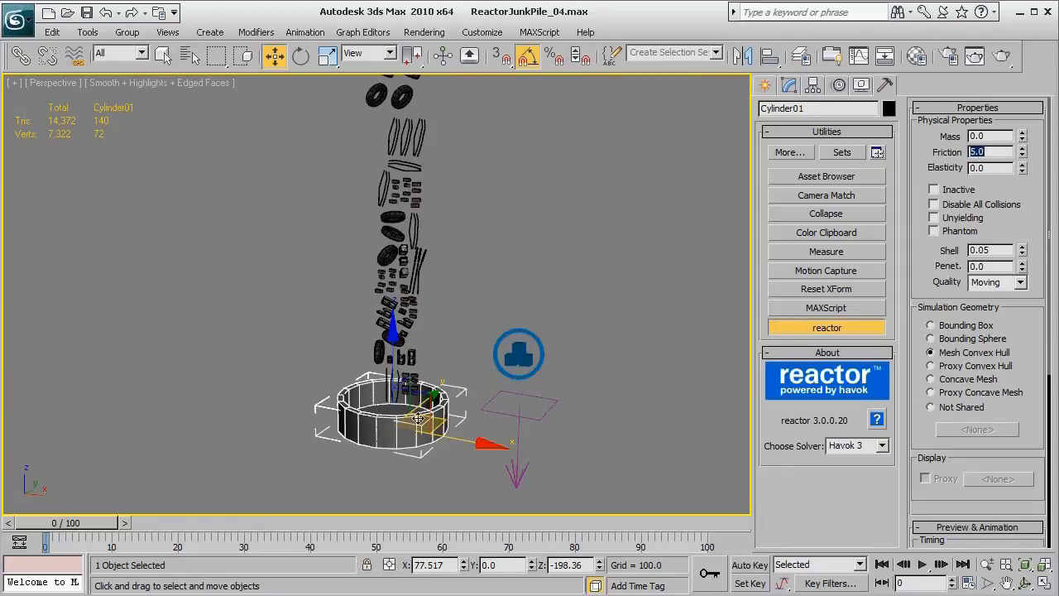
# - Select the whole debris stack again and exclude the container from the selection
pyautogui.moveTo(466, 290); pyautogui.dragTo(411, 351, button='middle')
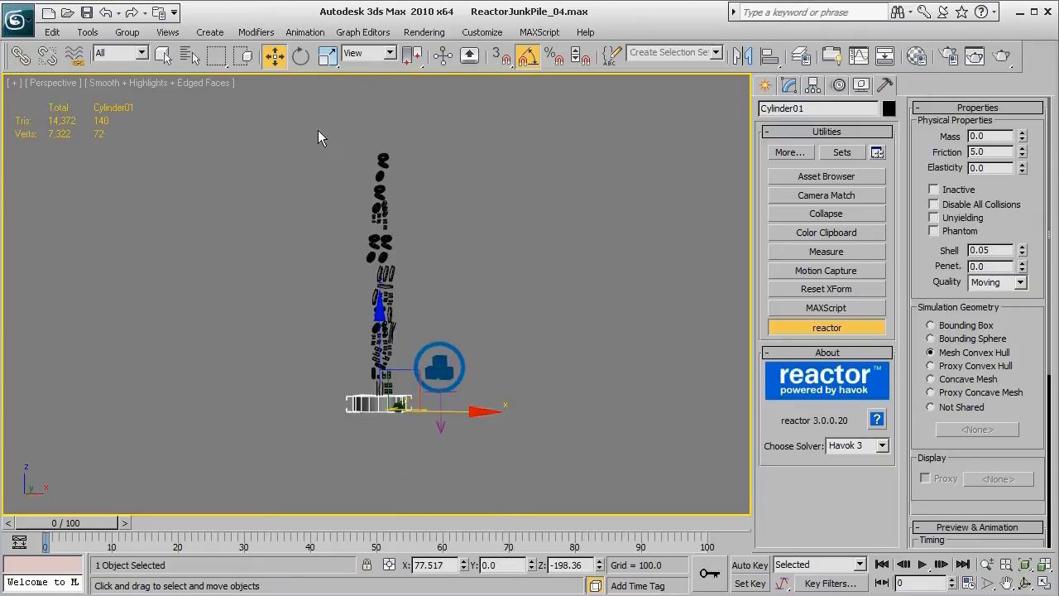
pyautogui.moveTo(317, 129); pyautogui.dragTo(401, 461)
pyautogui.scroll(4, 392, 476)
pyautogui.moveTo(203, 256); pyautogui.dragTo(325, 334)
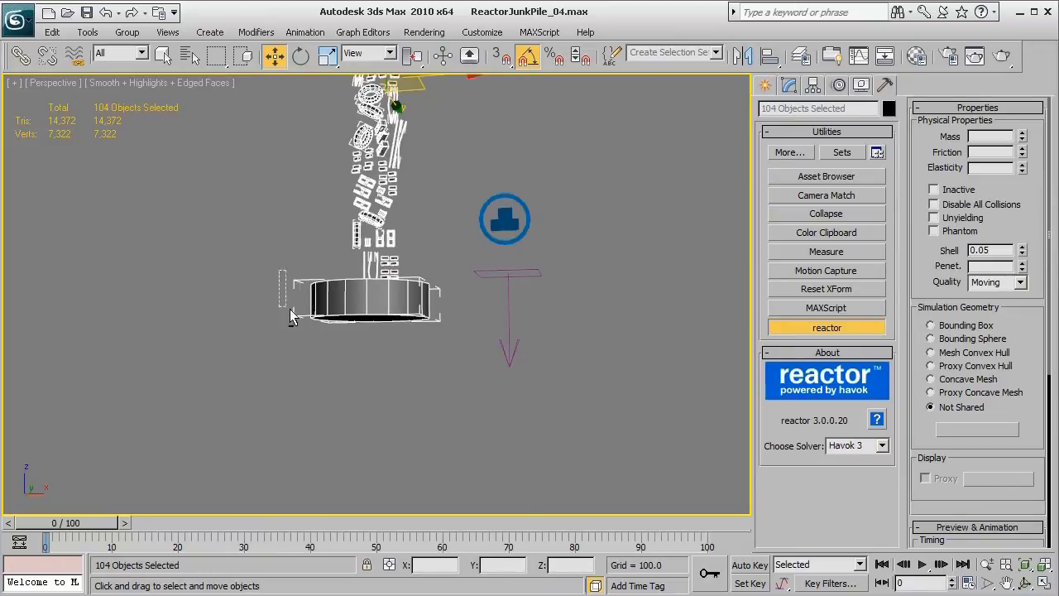
pyautogui.keyDown('alt'); pyautogui.click(407, 319); pyautogui.keyUp('alt')
pyautogui.keyDown('alt'); pyautogui.moveTo(465, 276); pyautogui.dragTo(429, 337, button='middle'); pyautogui.keyUp('alt')
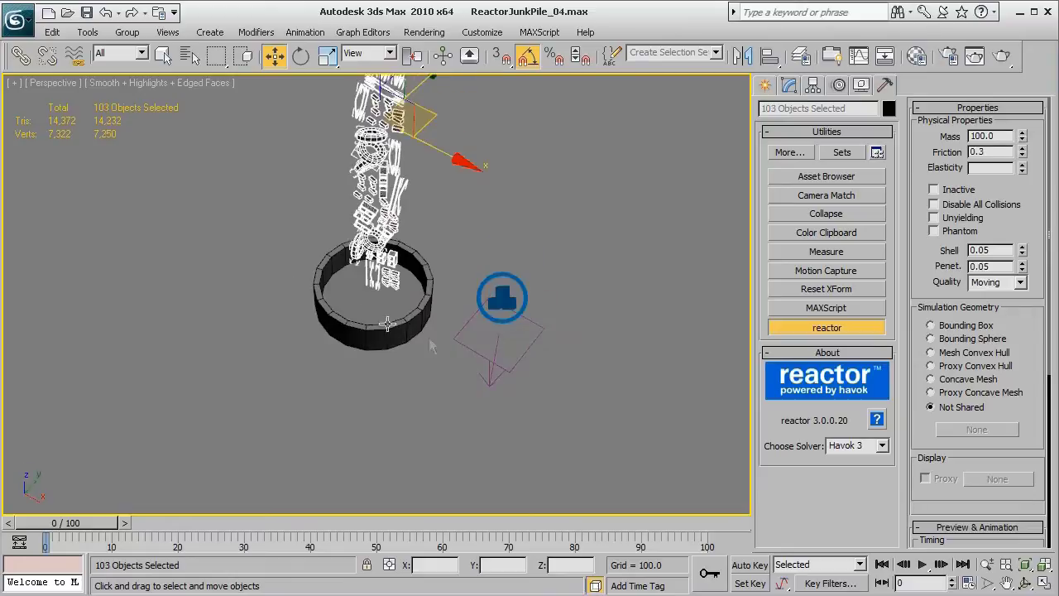
pyautogui.keyDown('alt'); pyautogui.moveTo(365, 364); pyautogui.dragTo(406, 471, button='middle'); pyautogui.keyUp('alt')
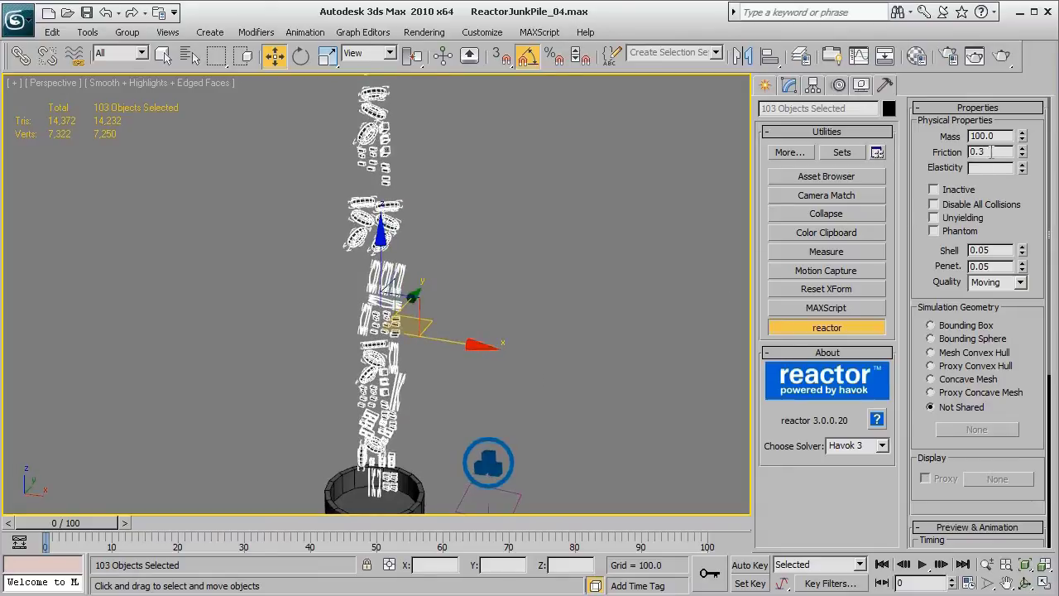
# - Try a friction of 5 on the selected debris, finish with friction and elasticity both at 0.3, and clear the selection
pyautogui.write('5')
pyautogui.press('Return')
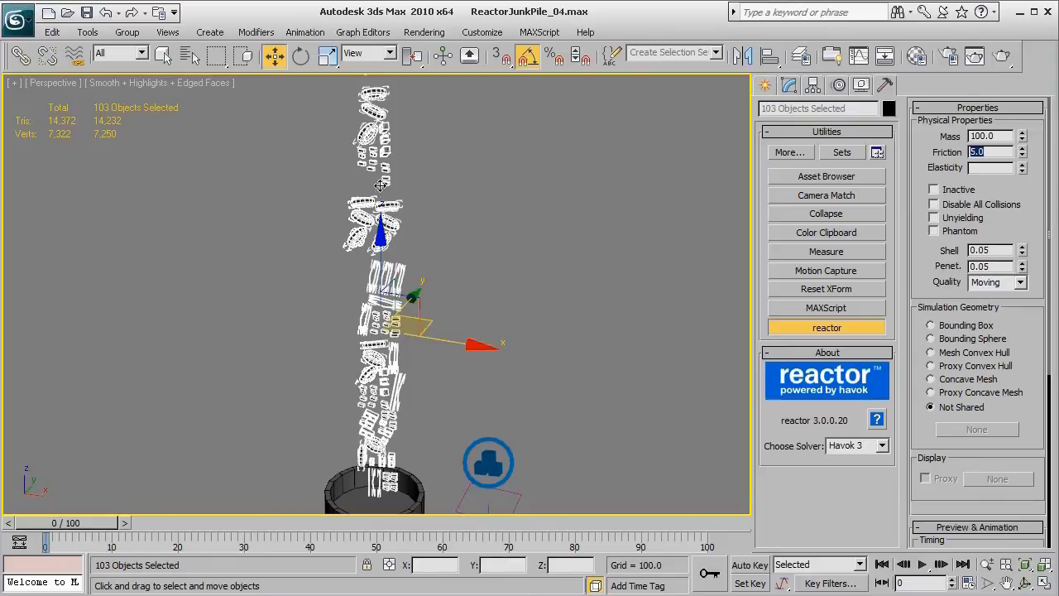
pyautogui.doubleClick(976, 169)
pyautogui.click(475, 402)
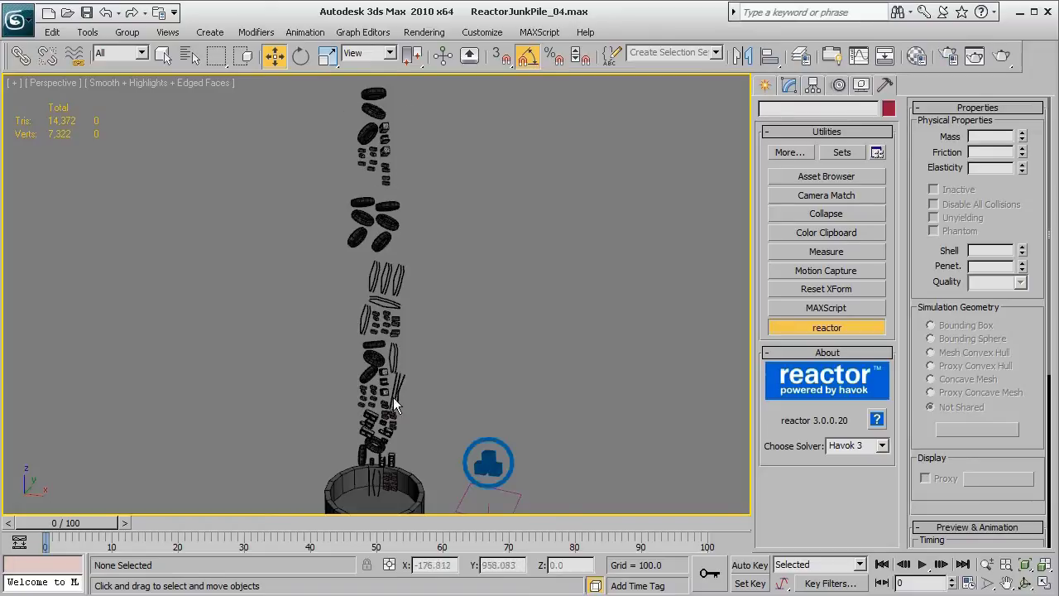
# - Check one brick's physical properties, and make the container cylinder inactive with a mass of 0
pyautogui.click(391, 308)
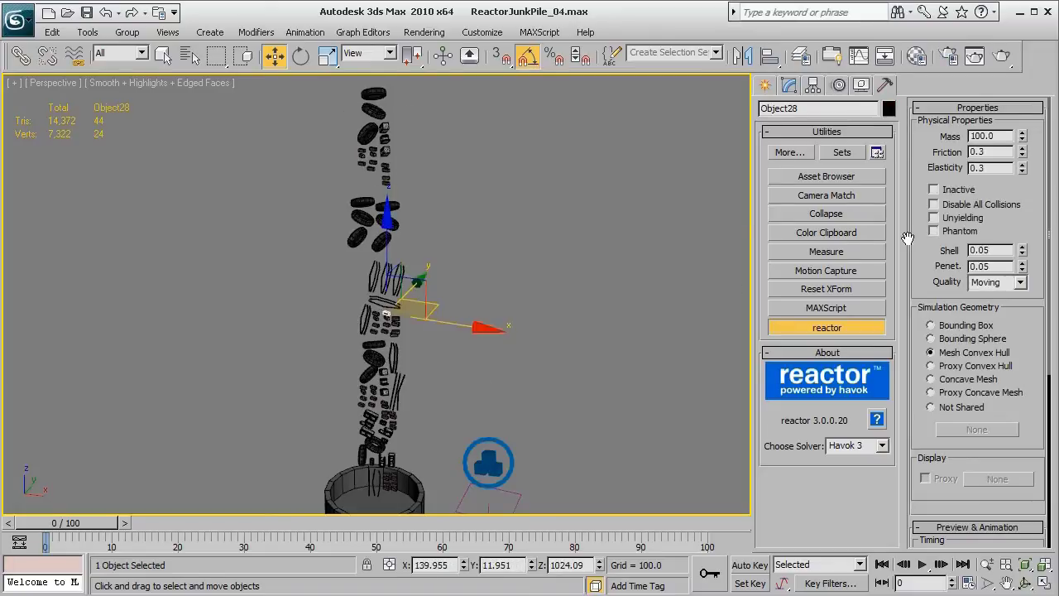
pyautogui.scroll(3, 469, 349)
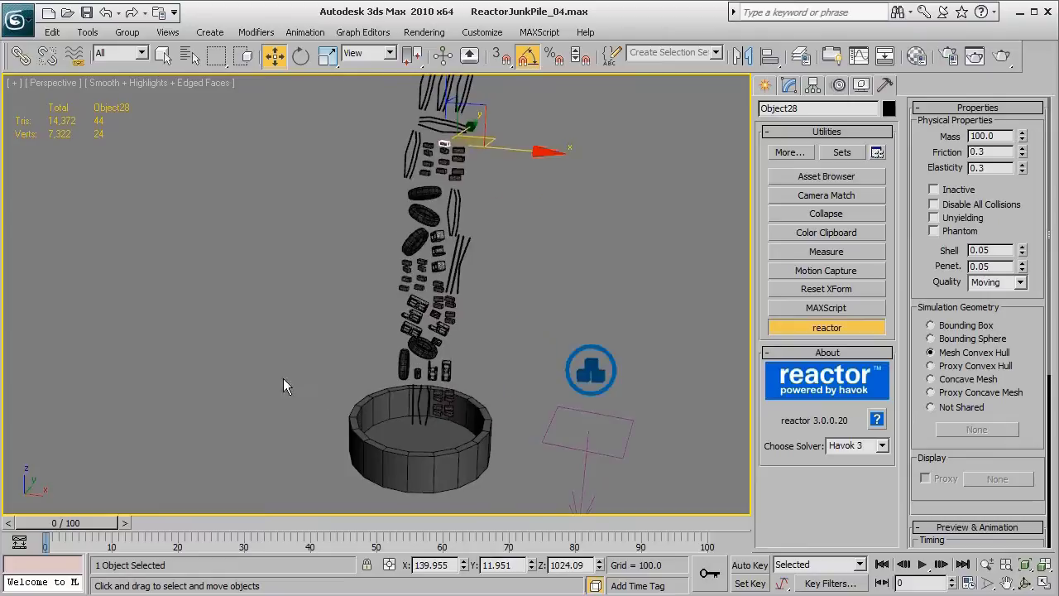
pyautogui.moveTo(283, 378); pyautogui.dragTo(360, 469)
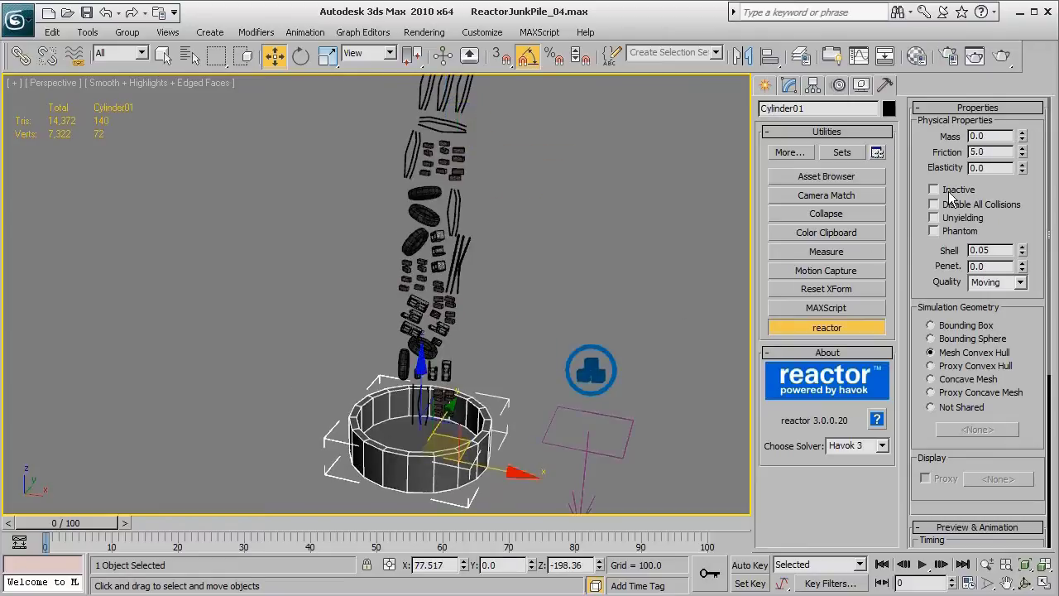
pyautogui.scroll(3, 503, 266)
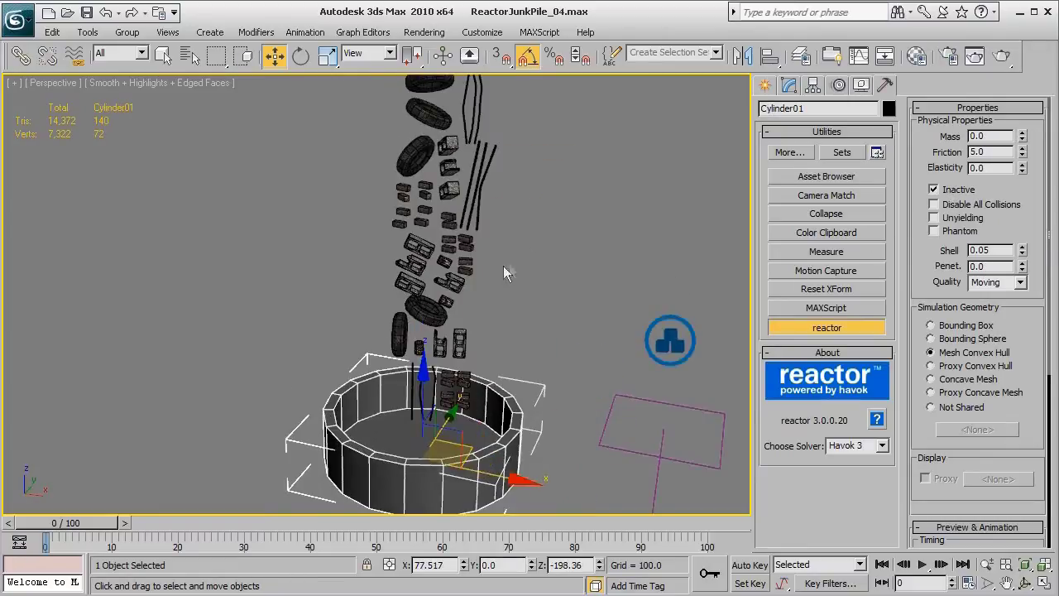
pyautogui.doubleClick(977, 136)
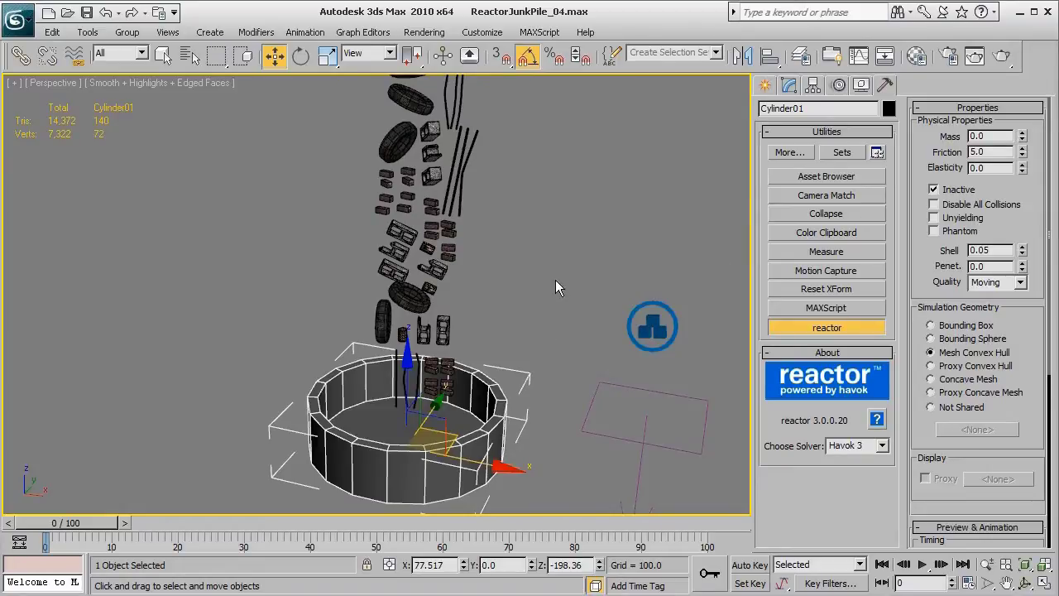
# - Select all the debris together with the container and review the simulation geometry options for them
pyautogui.click(552, 313)
pyautogui.scroll(-5, 497, 298)
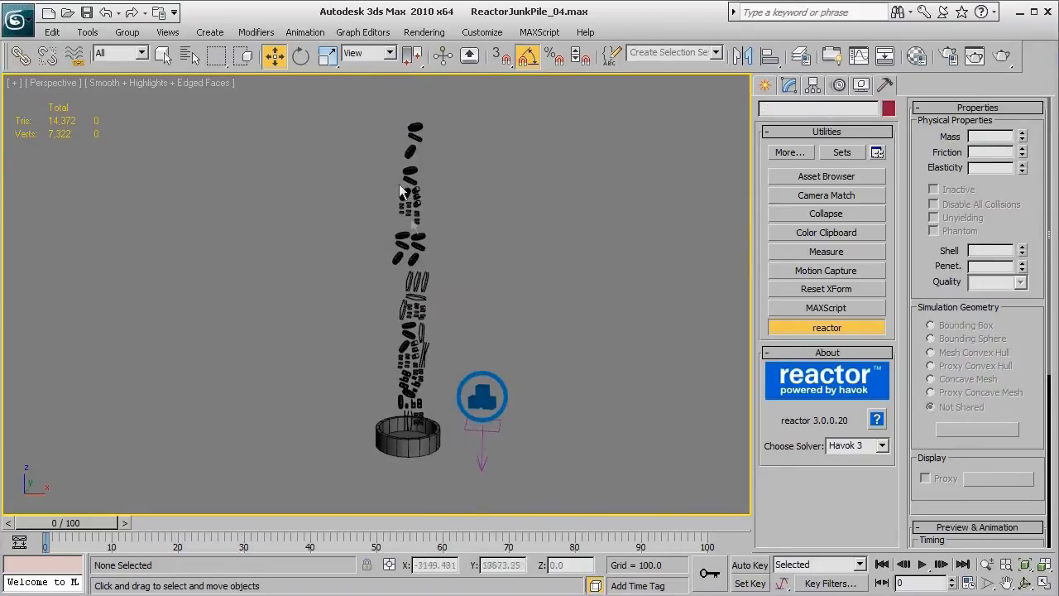
pyautogui.moveTo(370, 106); pyautogui.dragTo(436, 466)
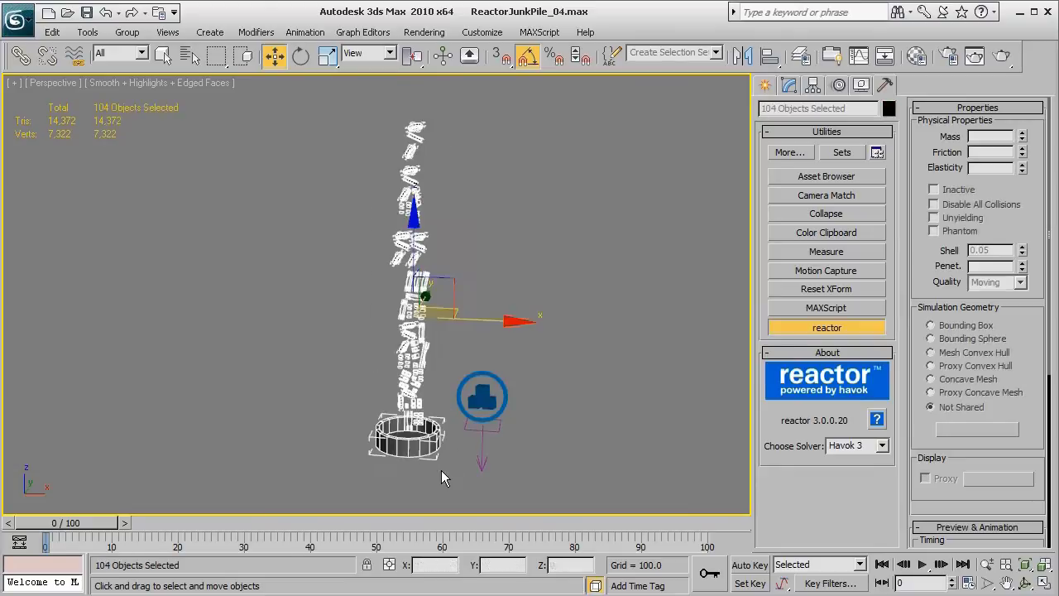
pyautogui.moveTo(428, 451); pyautogui.dragTo(432, 376, button='middle')
pyautogui.scroll(3, 431, 376)
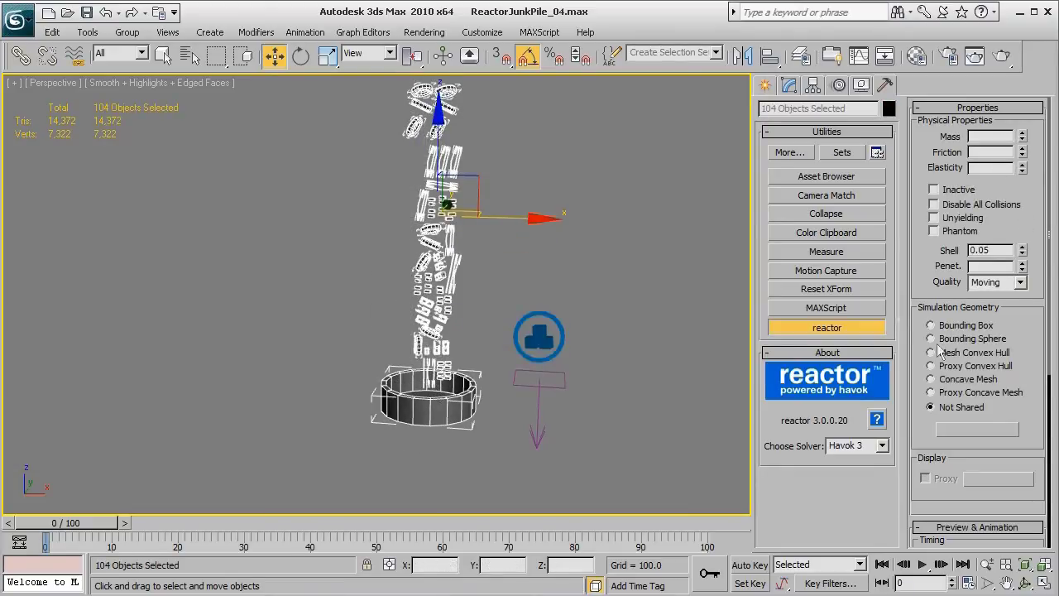
pyautogui.moveTo(552, 390); pyautogui.dragTo(506, 369, button='middle')
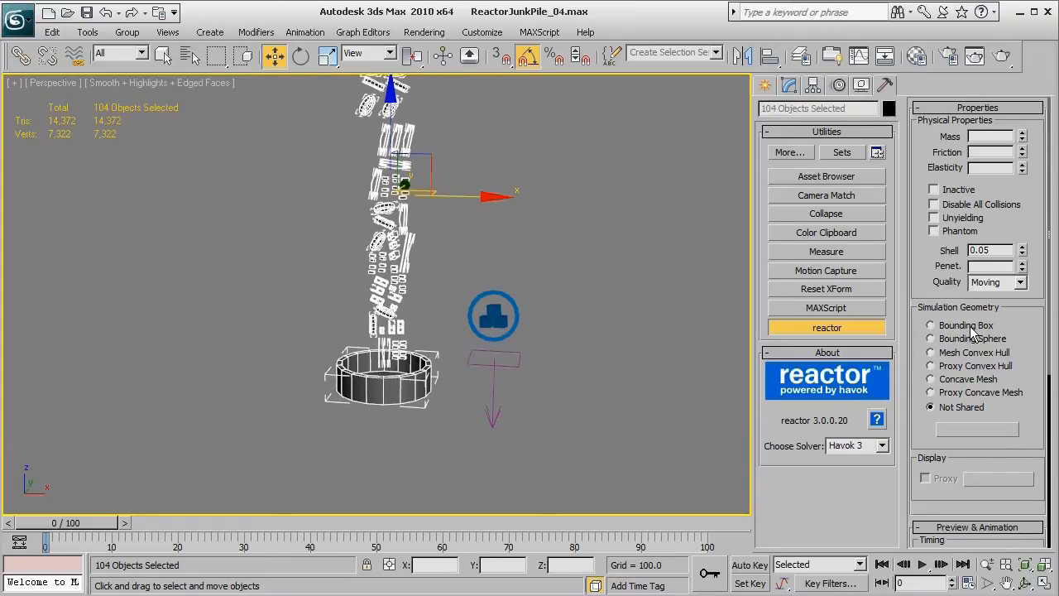
# - Select a single brick in the middle of the stack and examine its shape against its simulation geometry setting
pyautogui.moveTo(418, 279); pyautogui.dragTo(421, 323, button='middle')
pyautogui.scroll(8, 422, 323)
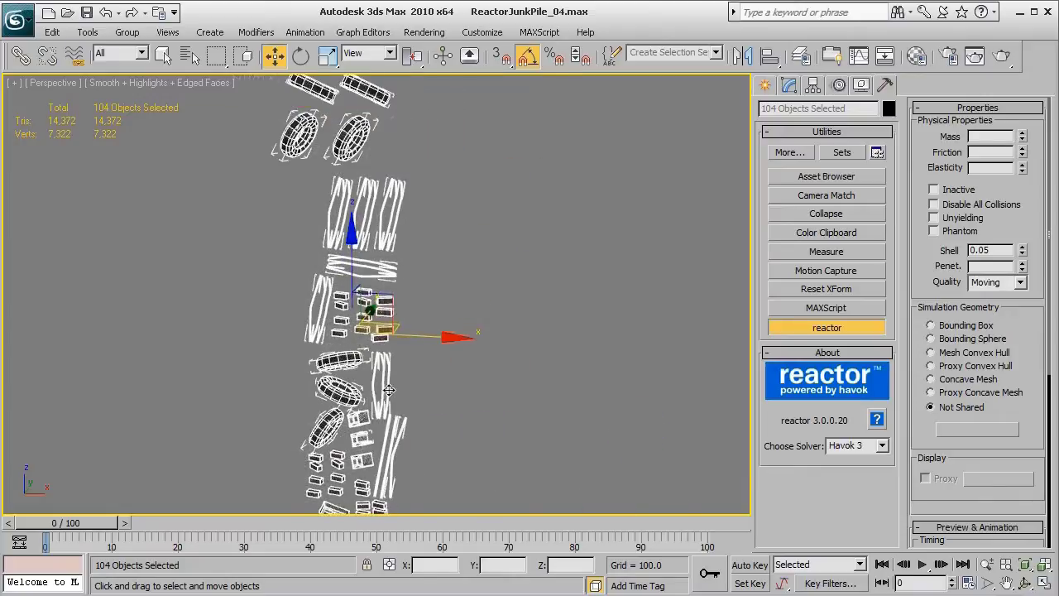
pyautogui.scroll(10, 395, 323)
pyautogui.moveTo(546, 220); pyautogui.dragTo(497, 279)
pyautogui.scroll(4, 497, 279)
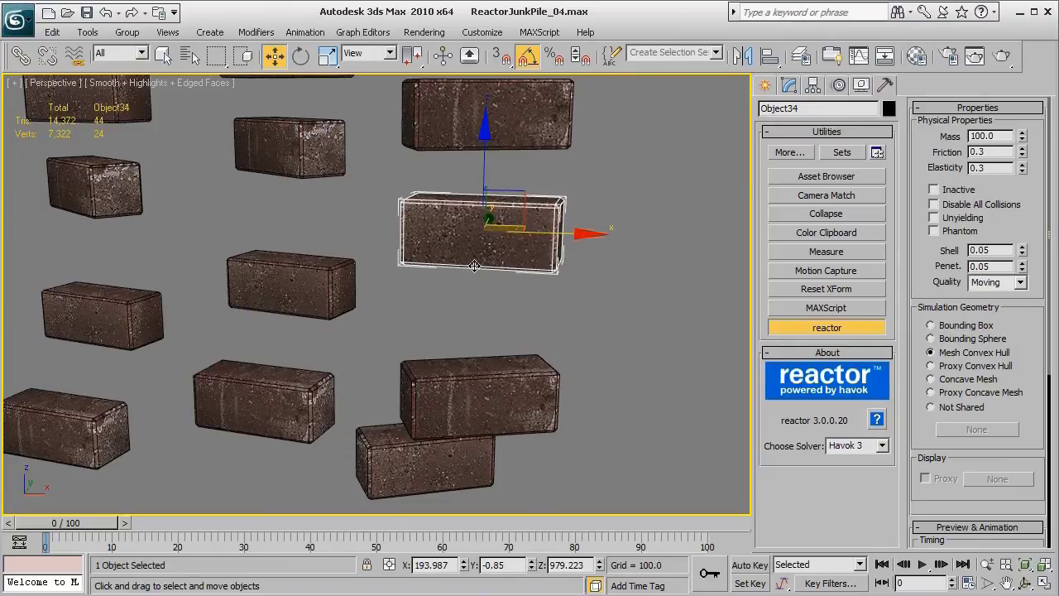
pyautogui.moveTo(474, 265); pyautogui.dragTo(456, 295, button='middle')
pyautogui.moveTo(386, 232); pyautogui.dragTo(502, 277, button='middle')
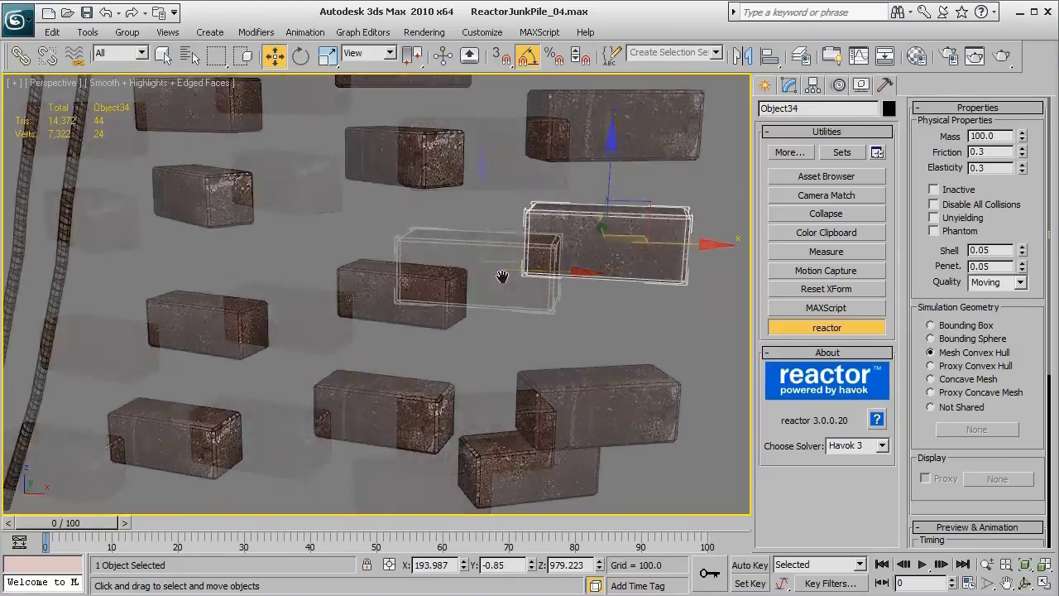
pyautogui.scroll(-7, 502, 276)
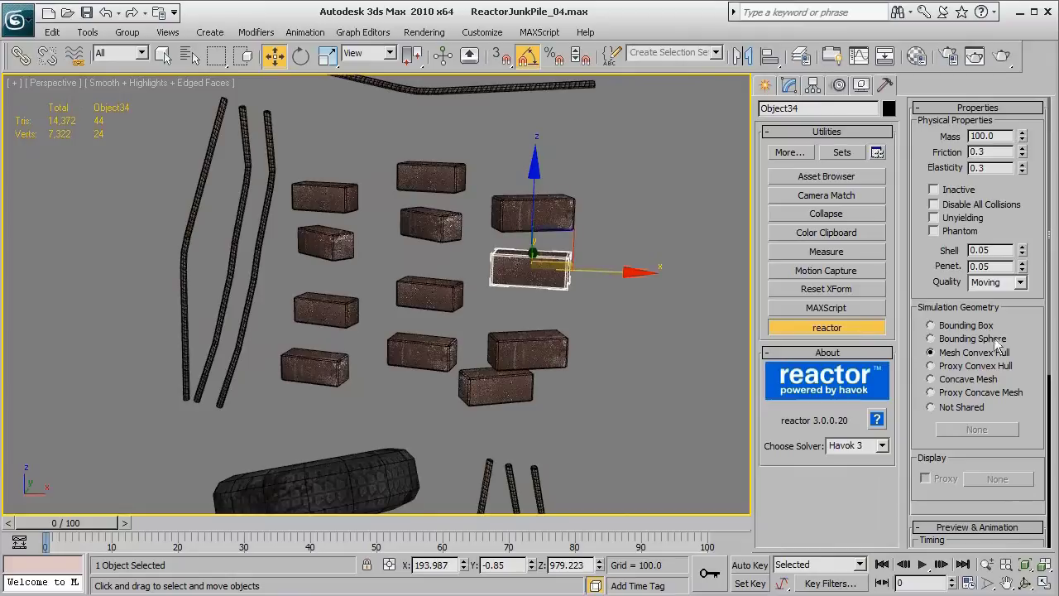
pyautogui.scroll(-4, 502, 250)
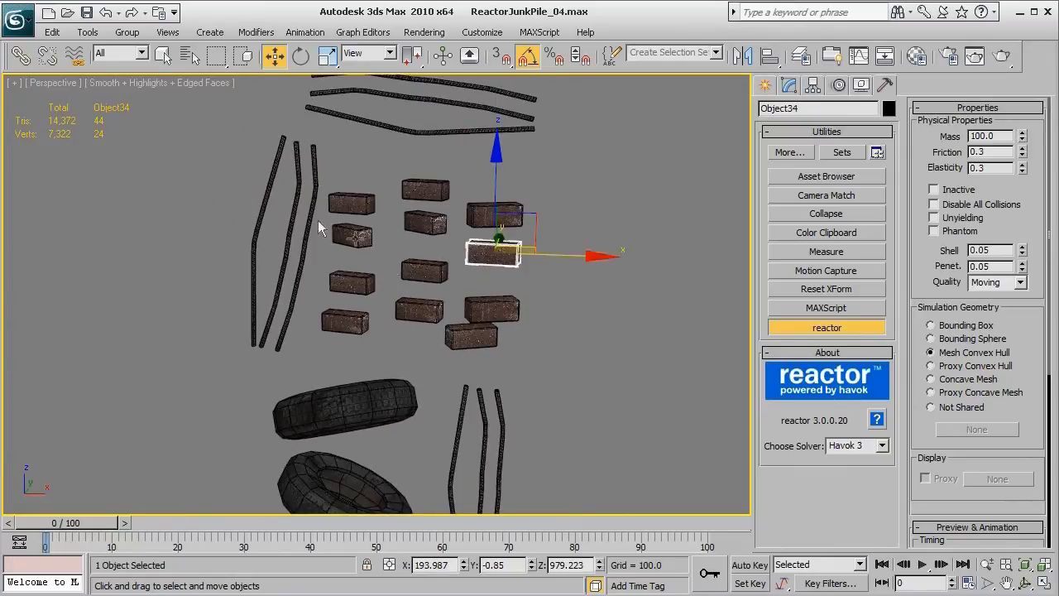
# - Select the outermost rod beside the bricks and check its shape against its simulation geometry setting
pyautogui.moveTo(317, 220); pyautogui.dragTo(324, 236, button='middle')
pyautogui.moveTo(208, 218); pyautogui.dragTo(269, 256)
pyautogui.moveTo(269, 256); pyautogui.dragTo(335, 264, button='middle')
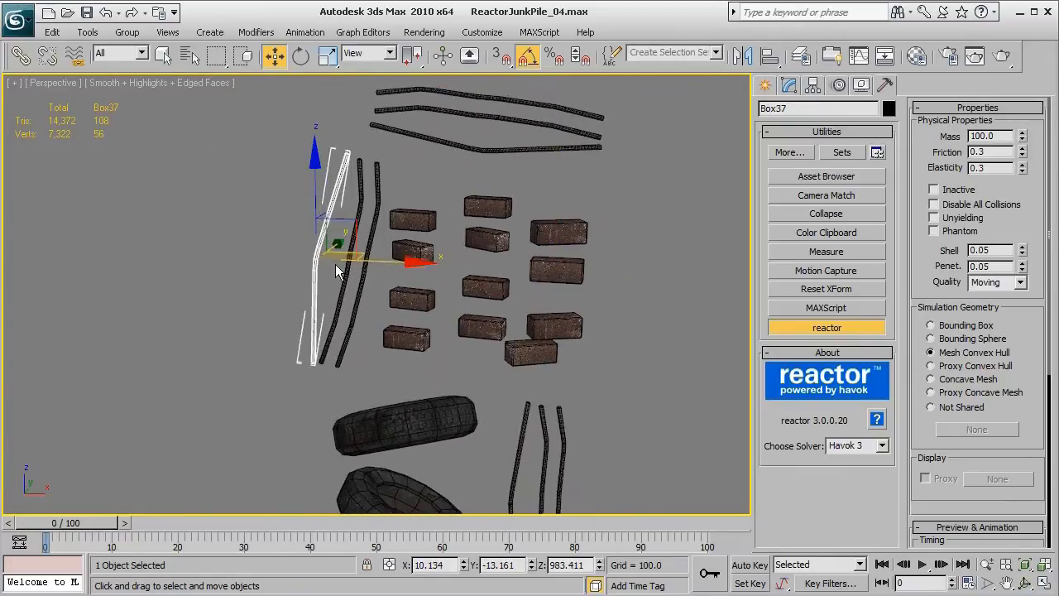
pyautogui.scroll(3, 385, 269)
pyautogui.scroll(-3, 484, 288)
pyautogui.moveTo(504, 329); pyautogui.dragTo(523, 280, button='middle')
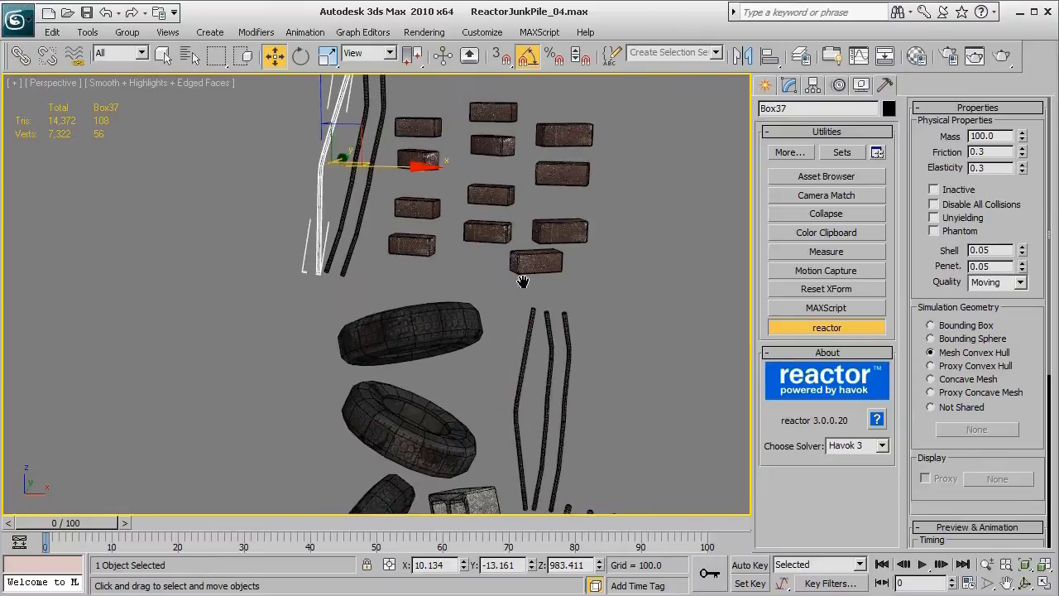
# - Select the tire just below the bricks and examine its hollow shape against its Concave Mesh simulation geometry
pyautogui.scroll(3, 480, 351)
pyautogui.click(385, 306)
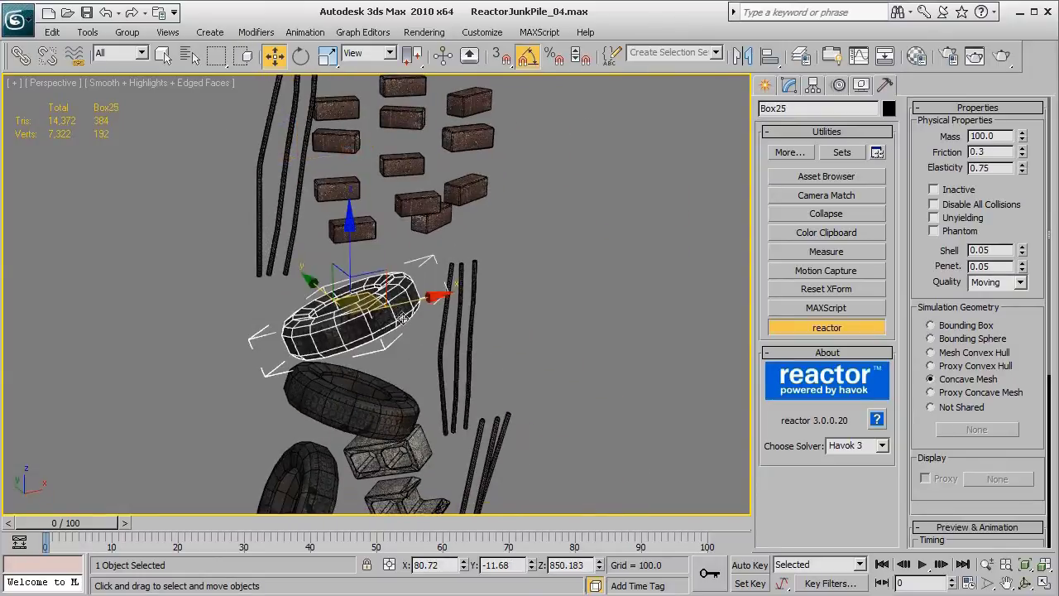
pyautogui.keyDown('alt'); pyautogui.moveTo(385, 306); pyautogui.dragTo(453, 290, button='middle'); pyautogui.keyUp('alt')
pyautogui.scroll(2, 452, 289)
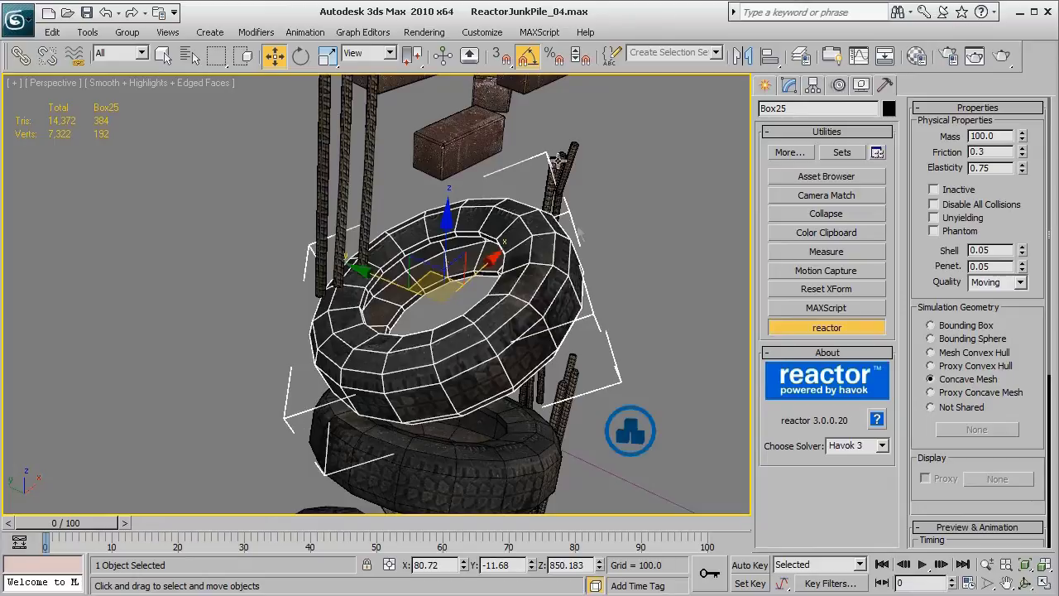
pyautogui.keyDown('alt'); pyautogui.moveTo(482, 402); pyautogui.dragTo(371, 251, button='middle'); pyautogui.keyUp('alt')
pyautogui.keyDown('alt'); pyautogui.moveTo(494, 347); pyautogui.dragTo(615, 353, button='middle'); pyautogui.keyUp('alt')
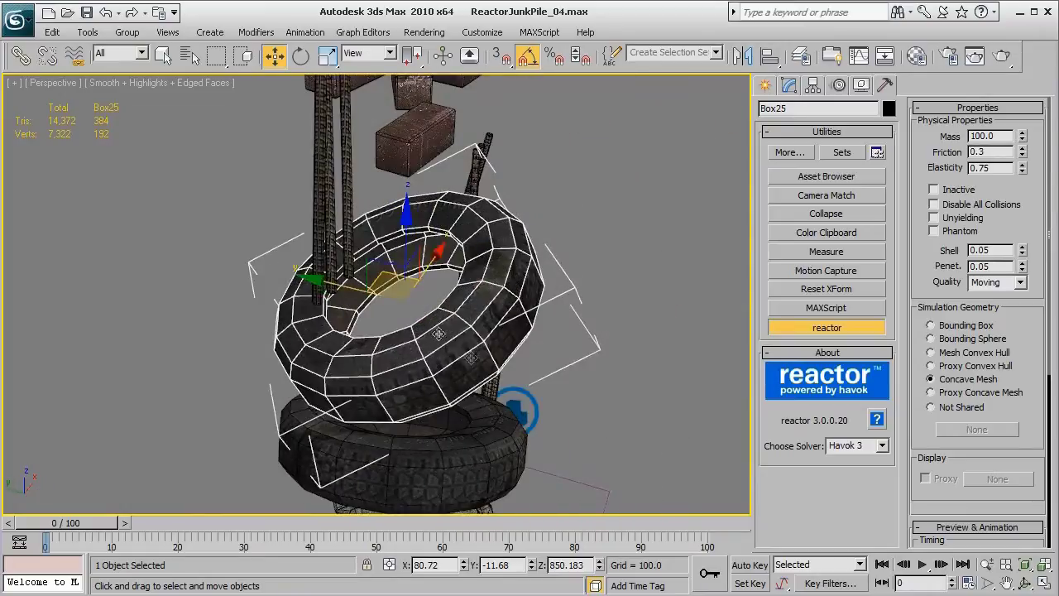
pyautogui.click(680, 371)
pyautogui.click(472, 319)
pyautogui.keyDown('alt'); pyautogui.moveTo(472, 319); pyautogui.dragTo(431, 423, button='middle'); pyautogui.keyUp('alt')
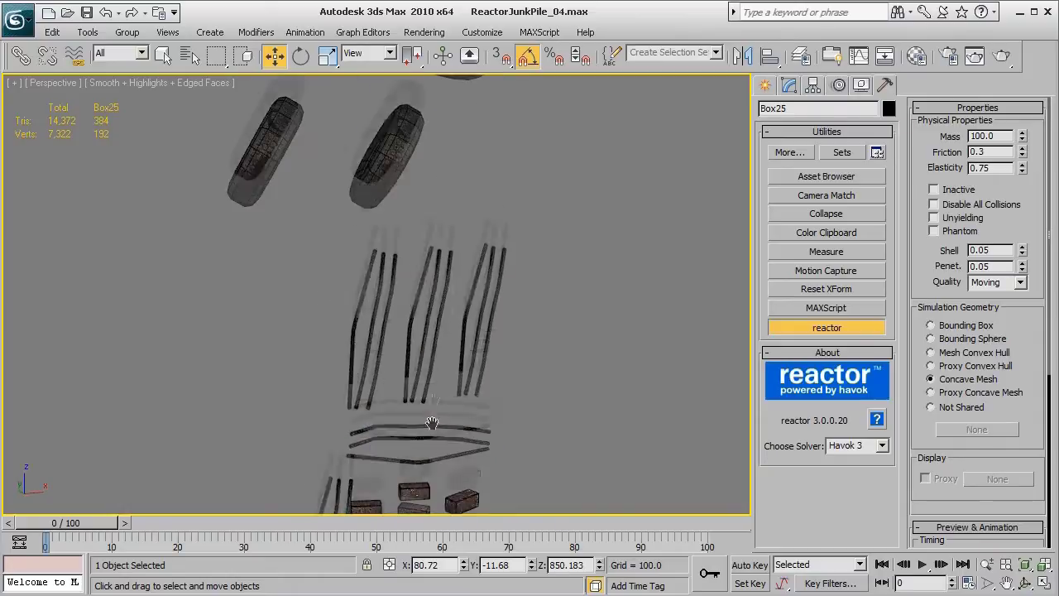
# - Select the nine upper rods, the six upper tires and the bricks in turn to compare their simulation geometry settings
pyautogui.moveTo(561, 345); pyautogui.dragTo(347, 326)
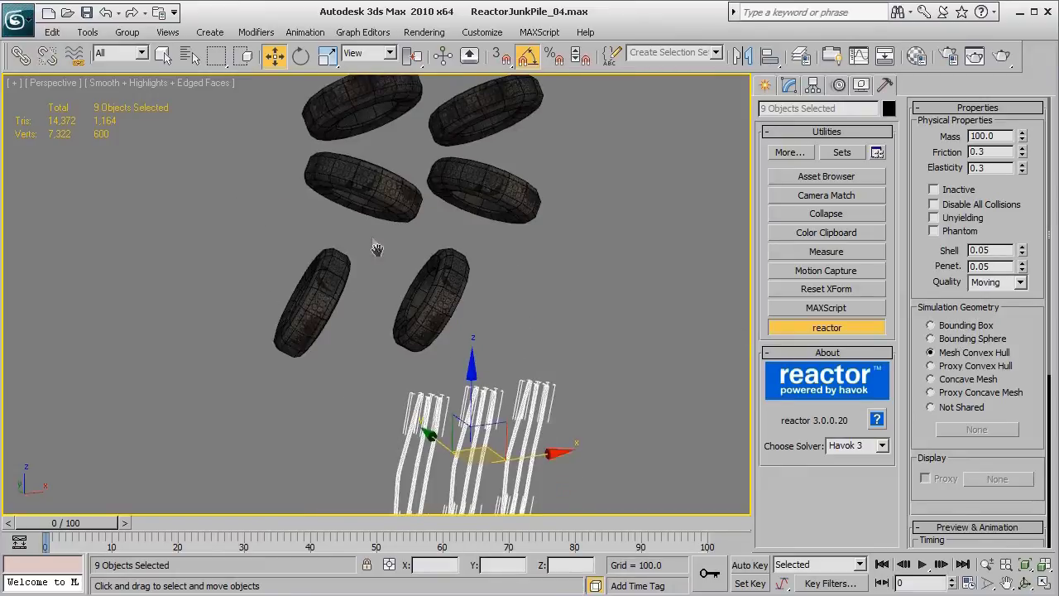
pyautogui.moveTo(377, 250); pyautogui.dragTo(379, 316, button='middle')
pyautogui.moveTo(230, 150); pyautogui.dragTo(582, 365)
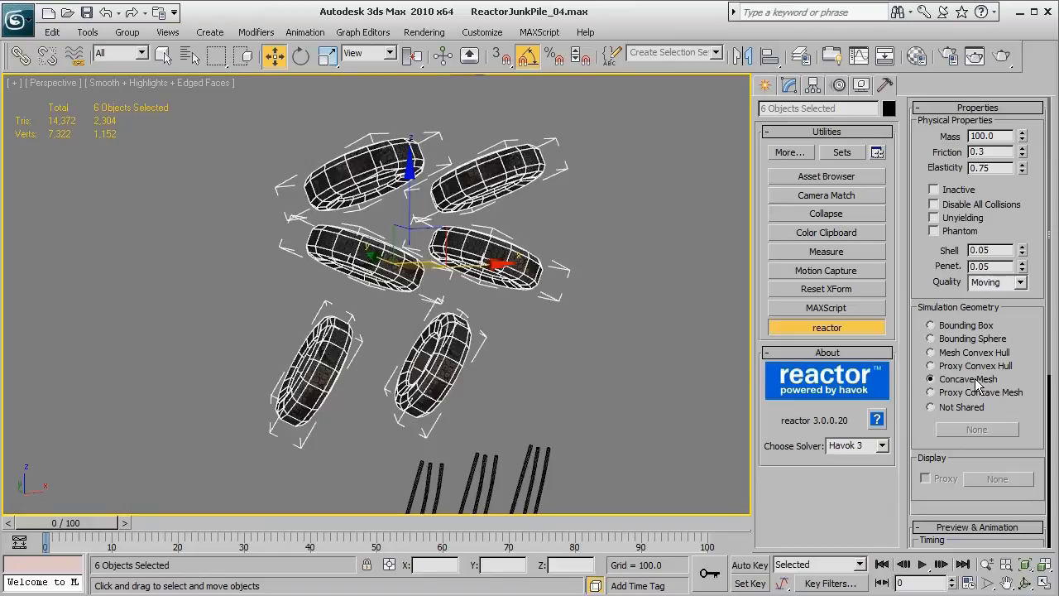
pyautogui.click(637, 377)
pyautogui.moveTo(475, 467); pyautogui.dragTo(456, 182, button='middle')
pyautogui.moveTo(469, 429); pyautogui.dragTo(480, 224, button='middle')
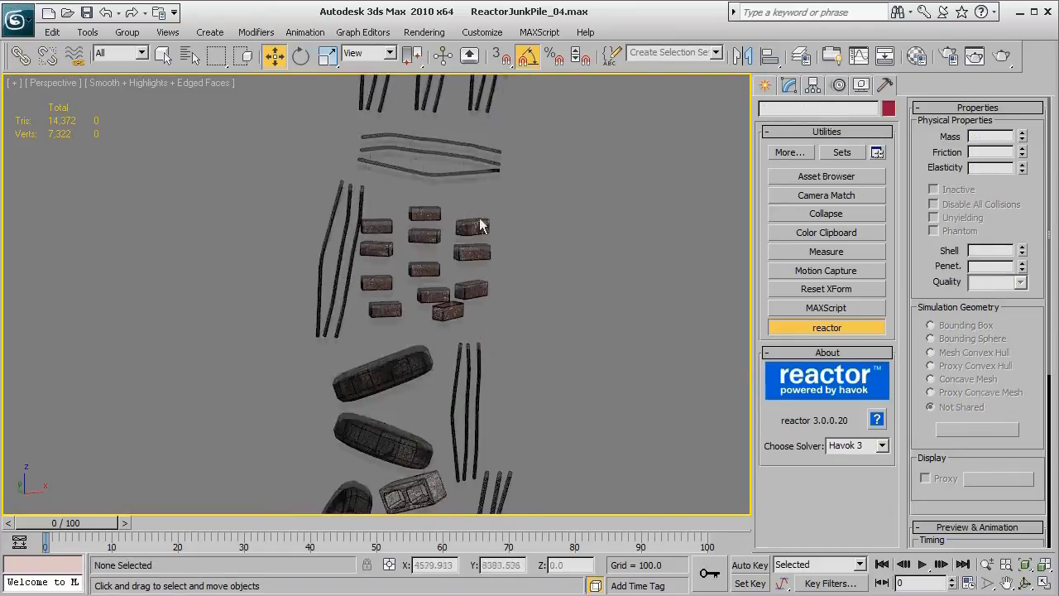
pyautogui.scroll(3, 479, 222)
pyautogui.moveTo(376, 167); pyautogui.dragTo(592, 335)
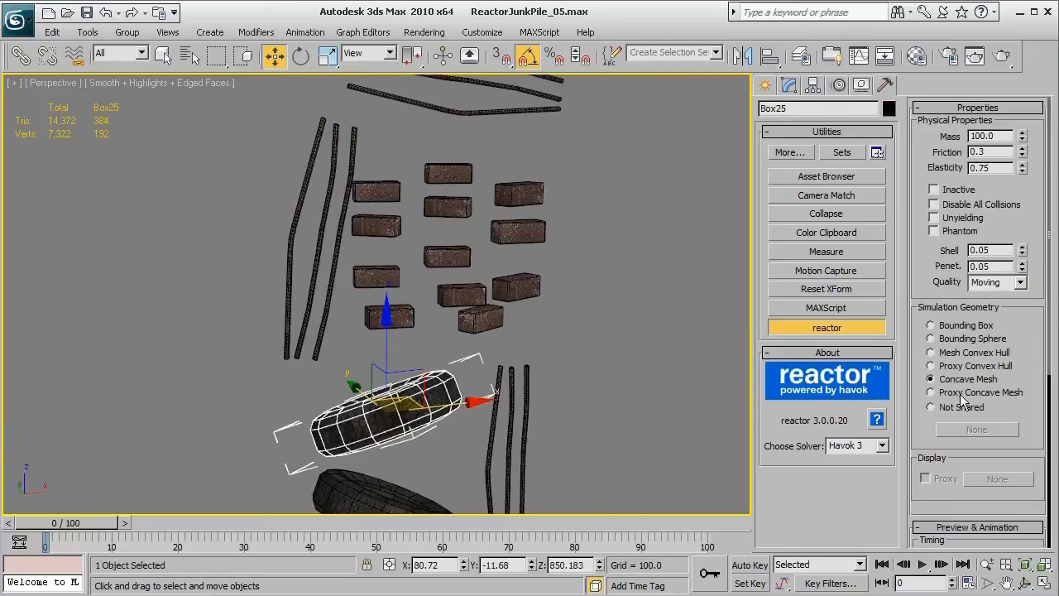
# - Inspect the tire below the bricks from several angles, comparing its form with the concave simulation geometry options
pyautogui.moveTo(397, 427); pyautogui.dragTo(464, 403, button='middle')
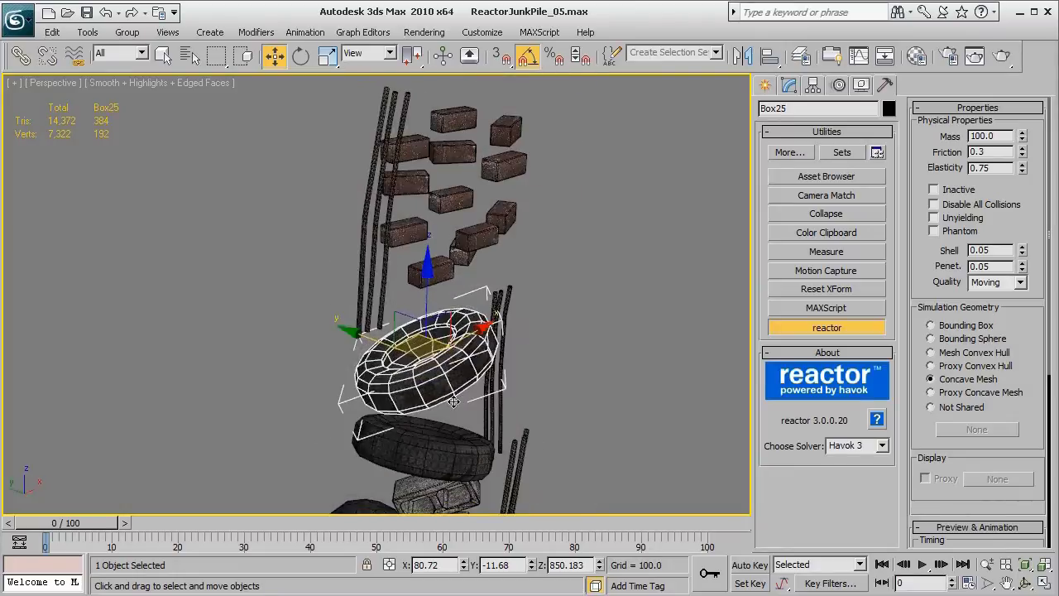
pyautogui.scroll(2, 464, 403)
pyautogui.moveTo(559, 416); pyautogui.dragTo(515, 350, button='middle')
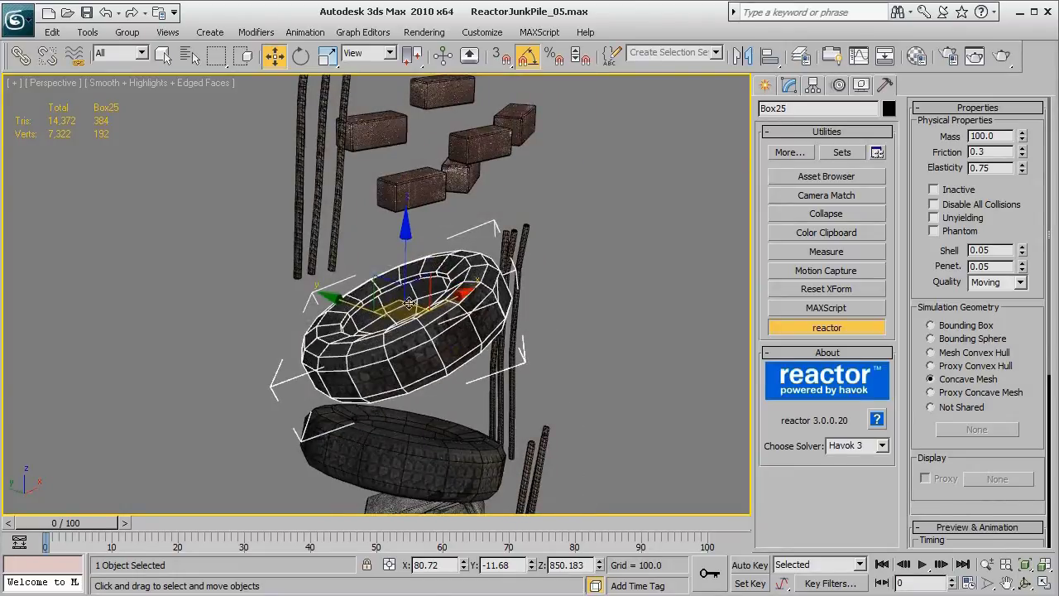
pyautogui.keyDown('alt'); pyautogui.moveTo(503, 394); pyautogui.dragTo(500, 348, button='middle'); pyautogui.keyUp('alt')
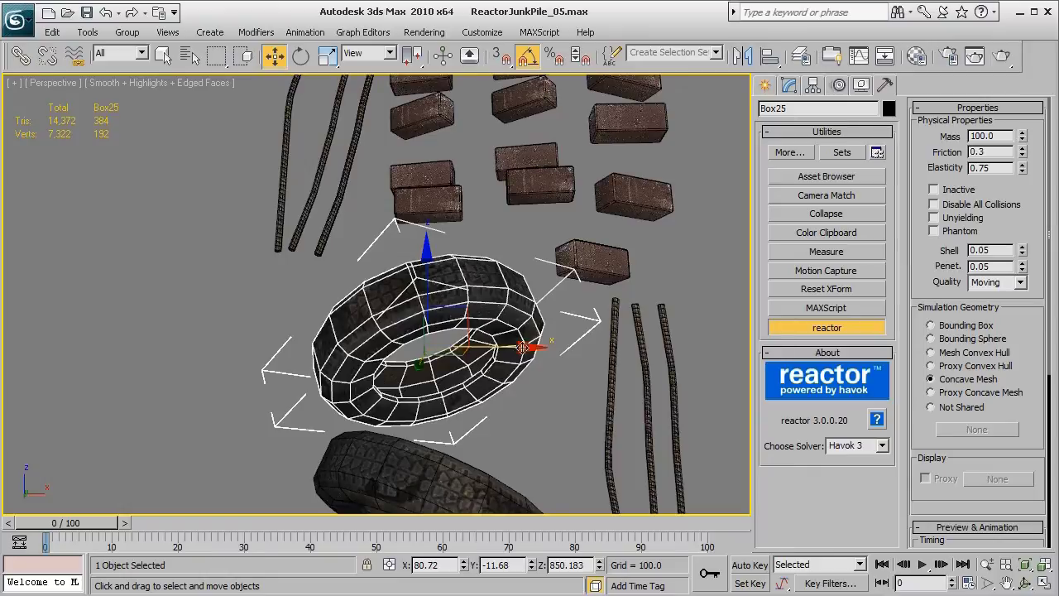
pyautogui.moveTo(485, 416)
pyautogui.keyDown('alt'); pyautogui.mouseDown(button='middle')
pyautogui.moveTo(557, 461)
pyautogui.moveTo(533, 419)
pyautogui.moveTo(467, 384)
pyautogui.moveTo(494, 405)
pyautogui.mouseUp(button='middle'); pyautogui.keyUp('alt')
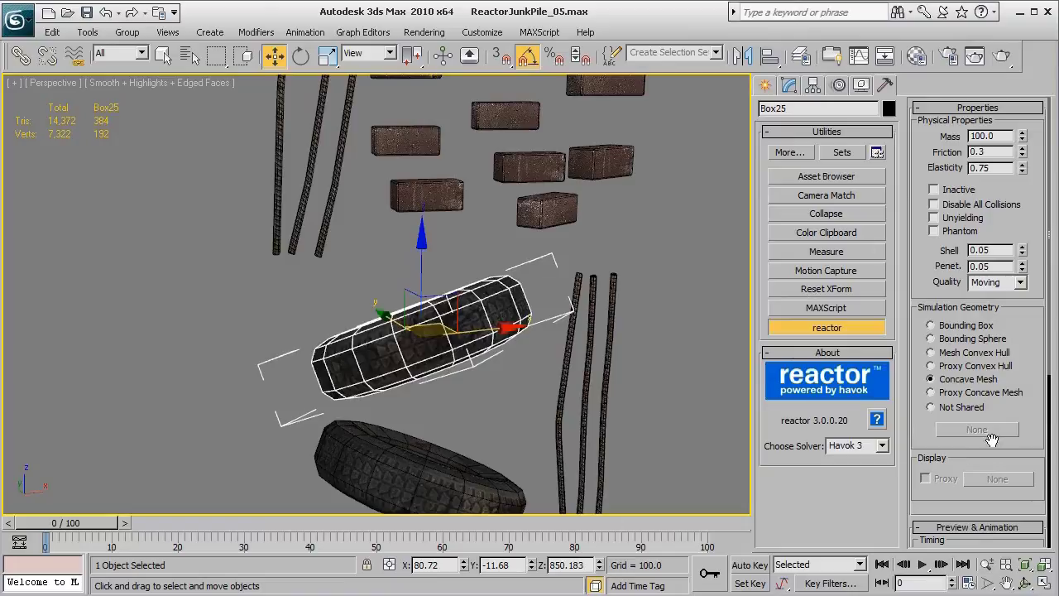
# - Run reactor's Analyze World check on the scene and bring its messages fully into view
pyautogui.scroll(-5, 1001, 393)
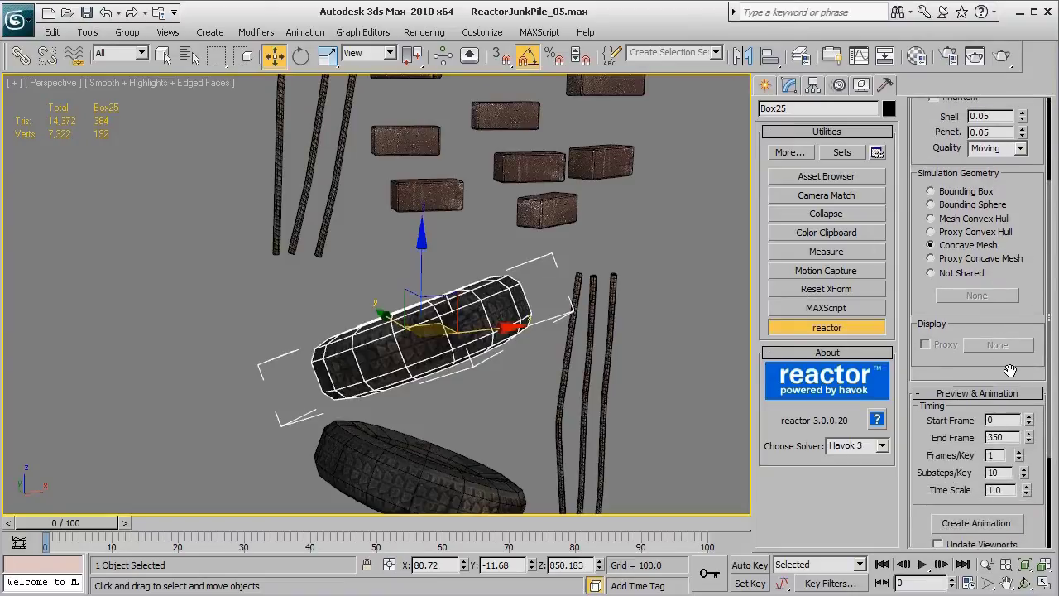
pyautogui.scroll(-6, 1009, 369)
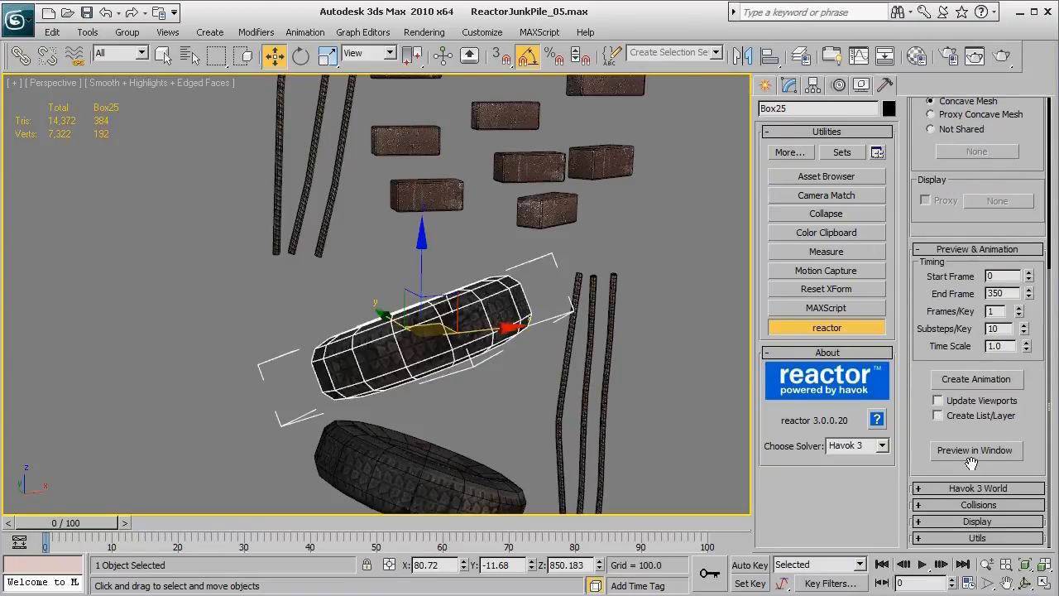
pyautogui.click(977, 538)
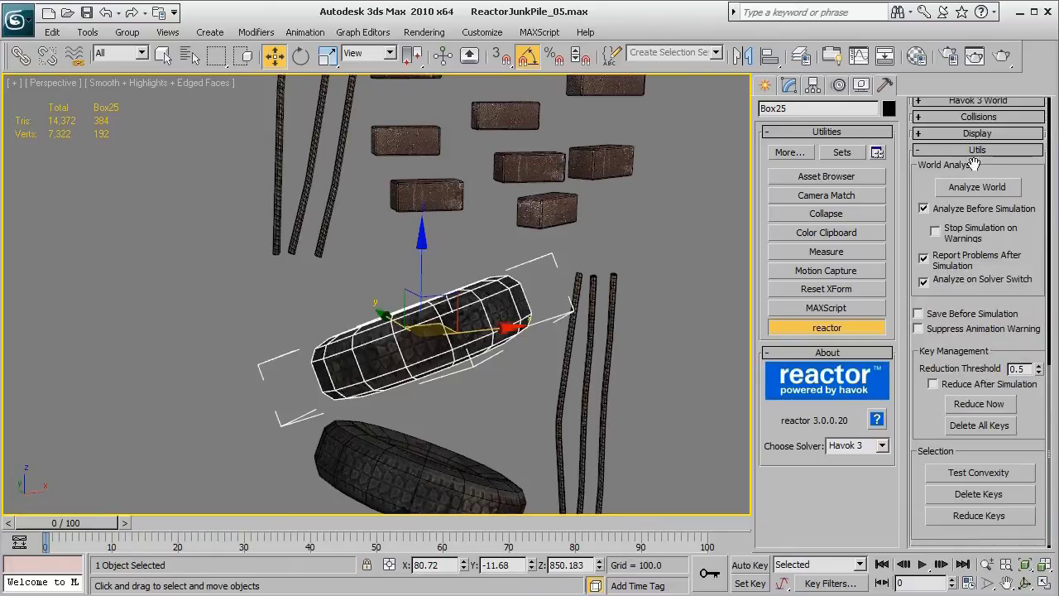
pyautogui.click(977, 188)
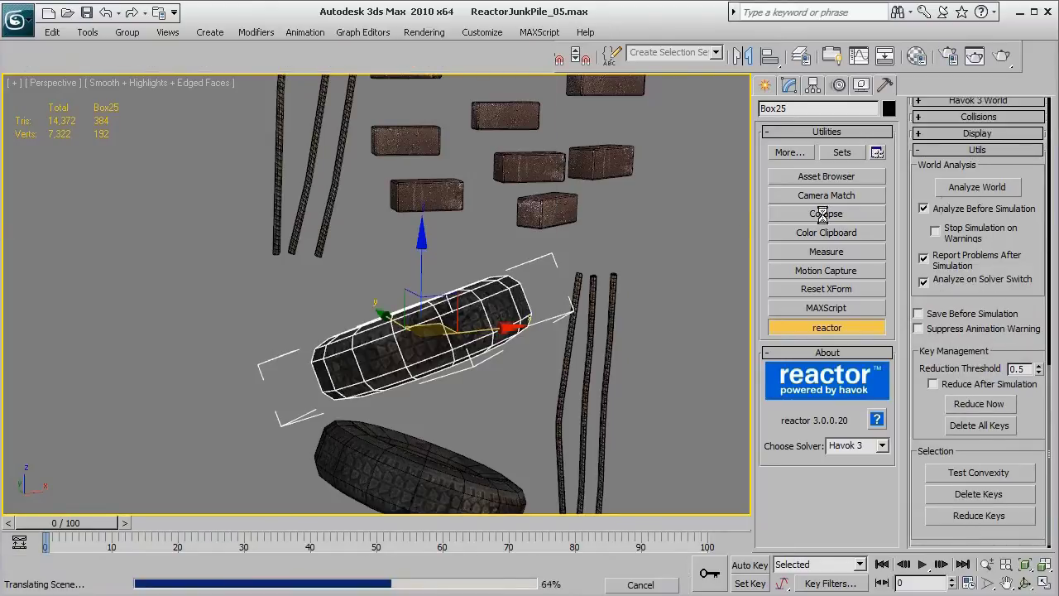
pyautogui.moveTo(129, 6); pyautogui.dragTo(181, 92)
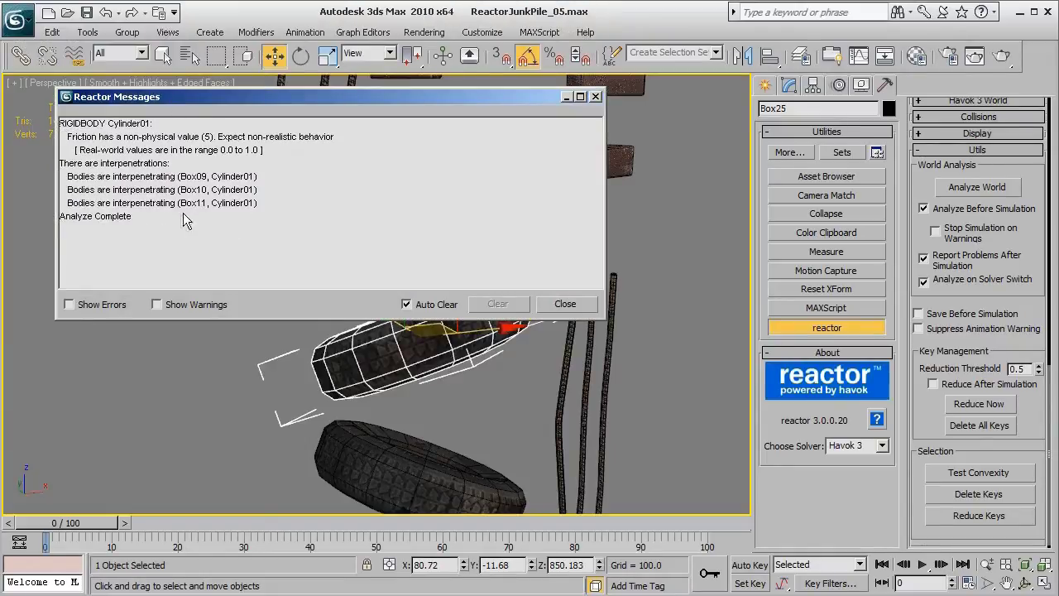
# - Review each interpenetration message between the boxes and the cylinder in the analysis results, and close the report
pyautogui.click(177, 177)
pyautogui.click(177, 190)
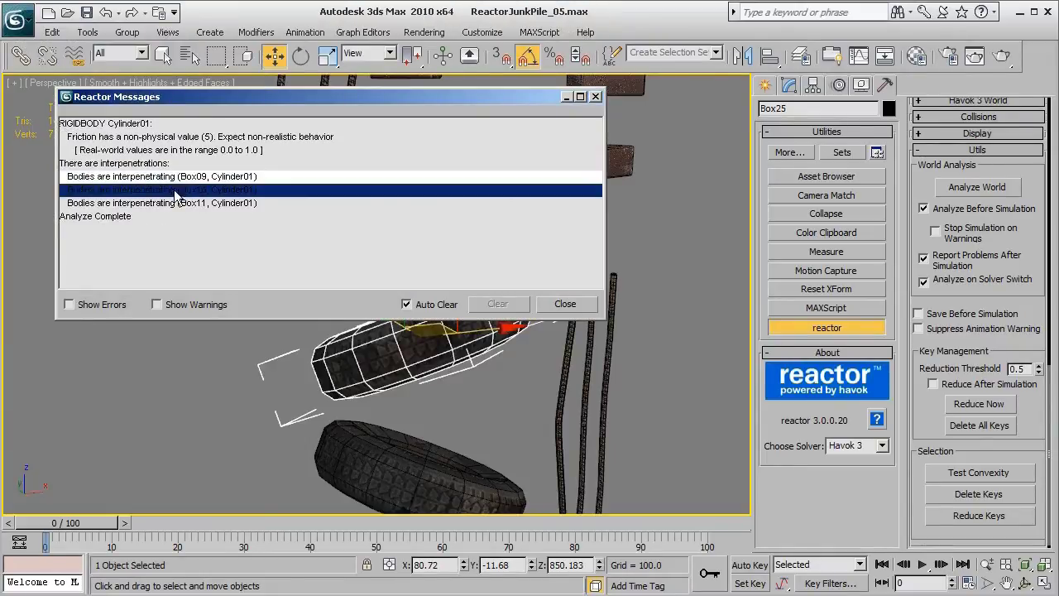
pyautogui.click(176, 199)
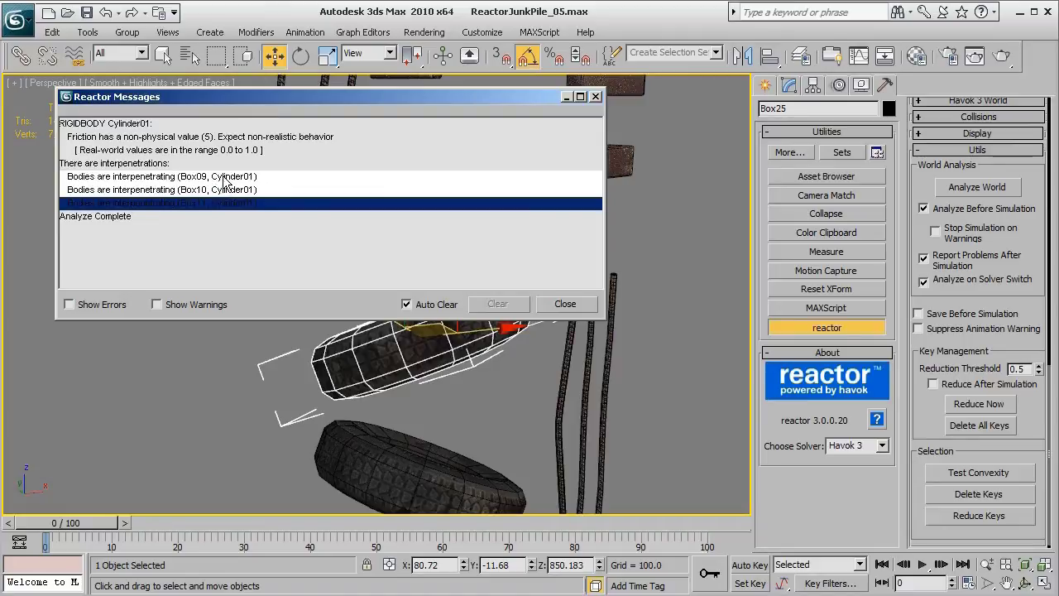
pyautogui.click(225, 178)
pyautogui.click(239, 193)
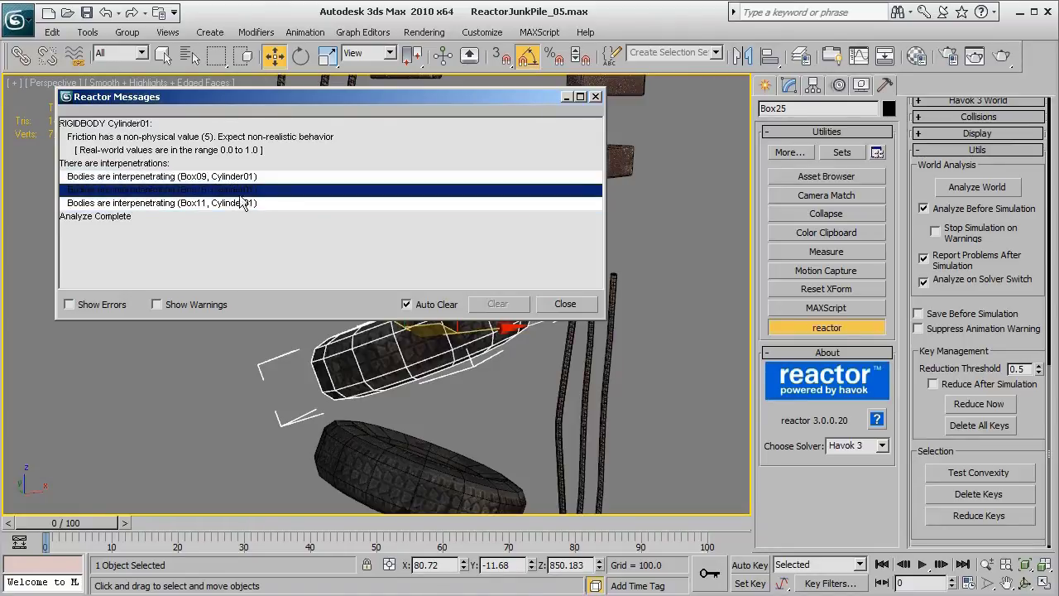
pyautogui.click(239, 204)
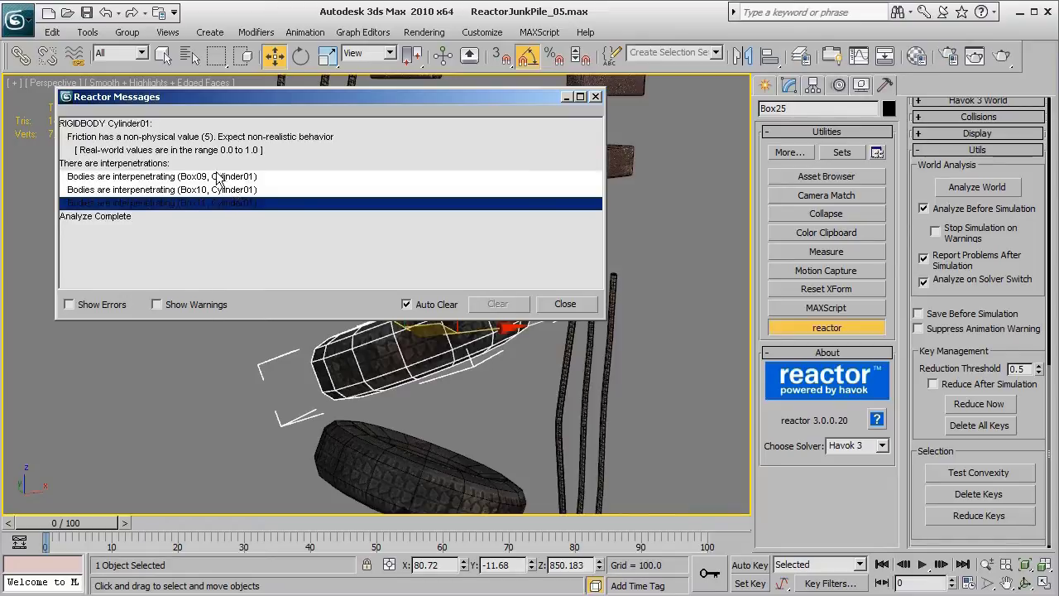
pyautogui.click(217, 177)
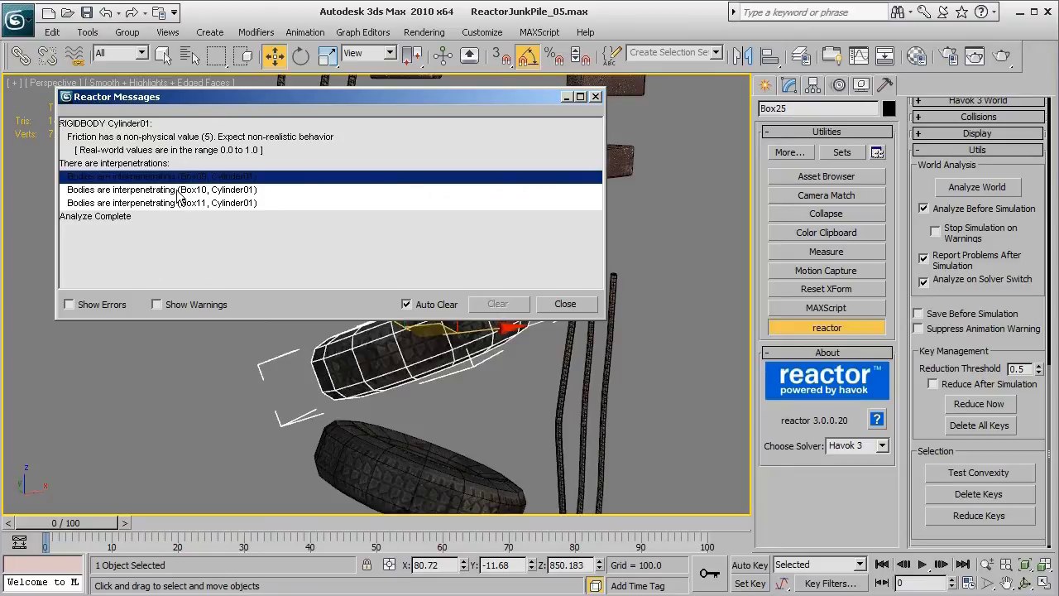
pyautogui.click(218, 191)
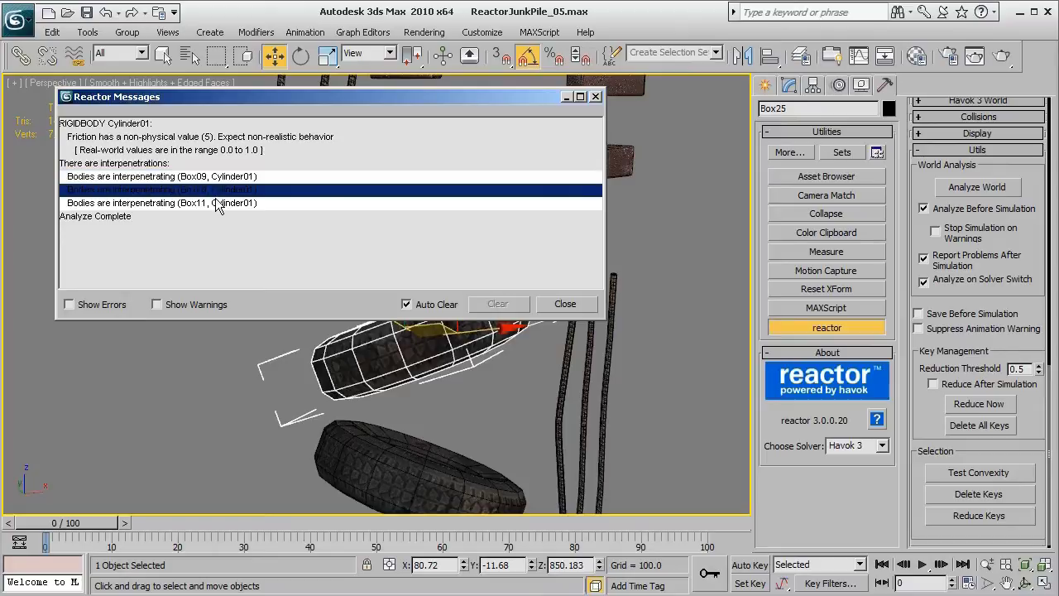
pyautogui.click(219, 204)
pyautogui.click(562, 304)
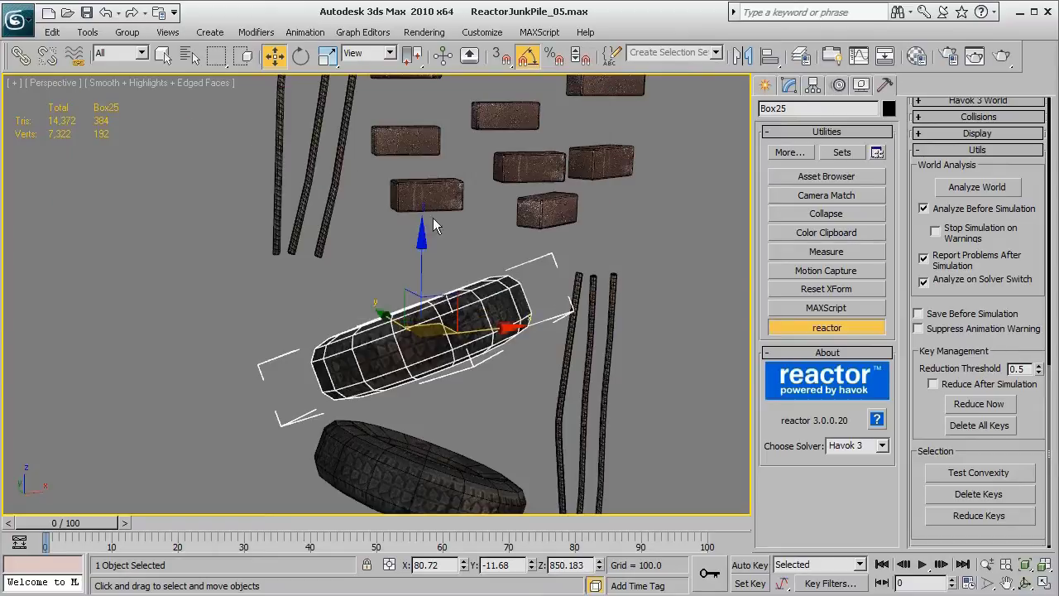
# - Sort the scene object list by name and select Box09, Box10 and Box11
pyautogui.click(189, 54)
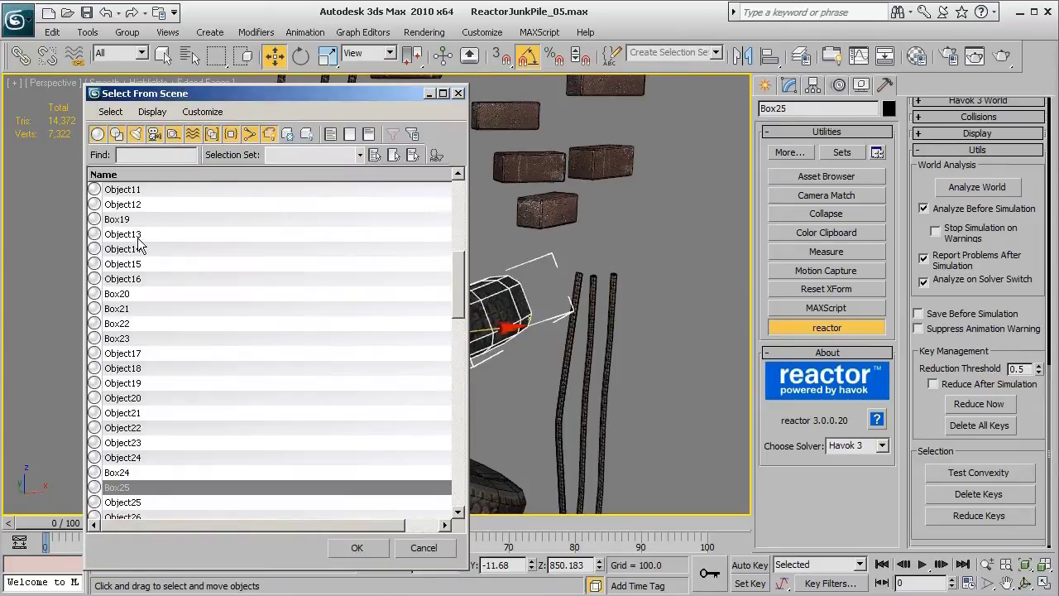
pyautogui.click(139, 236)
pyautogui.scroll(-7, 155, 296)
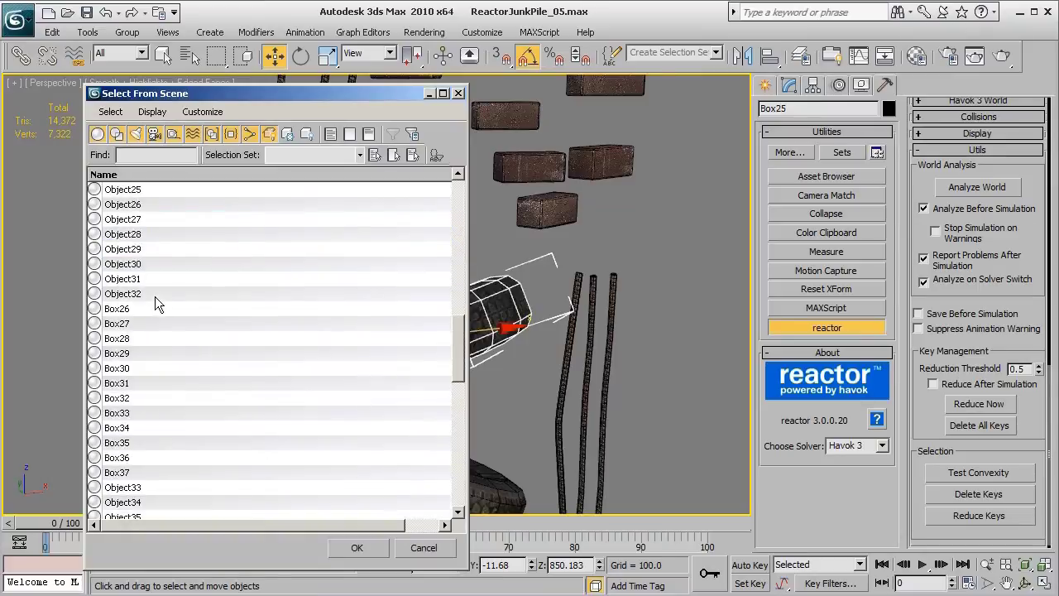
pyautogui.click(138, 174)
pyautogui.scroll(8, 201, 323)
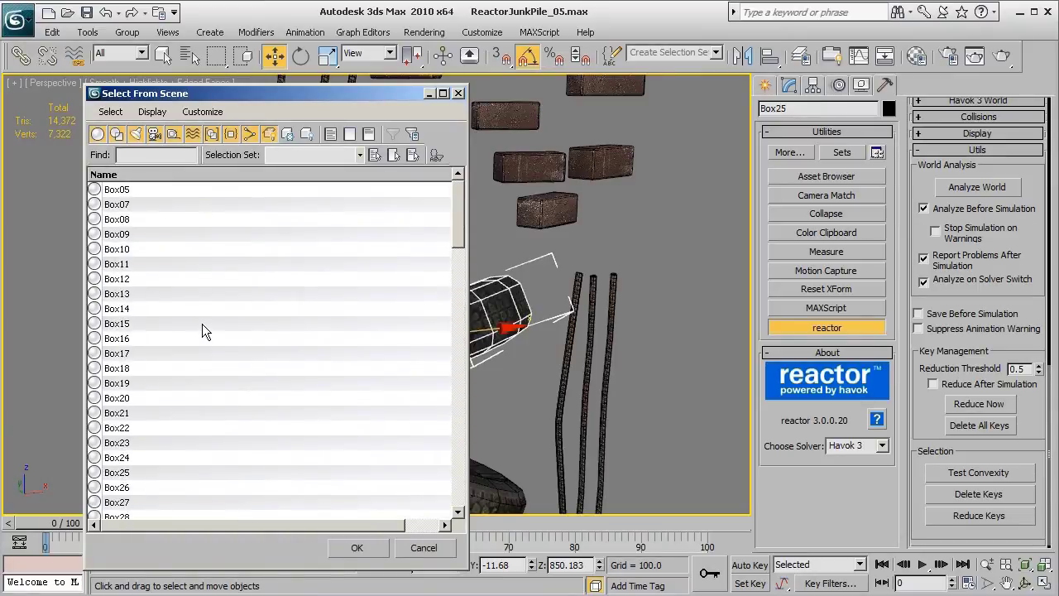
pyautogui.moveTo(133, 235); pyautogui.dragTo(134, 264)
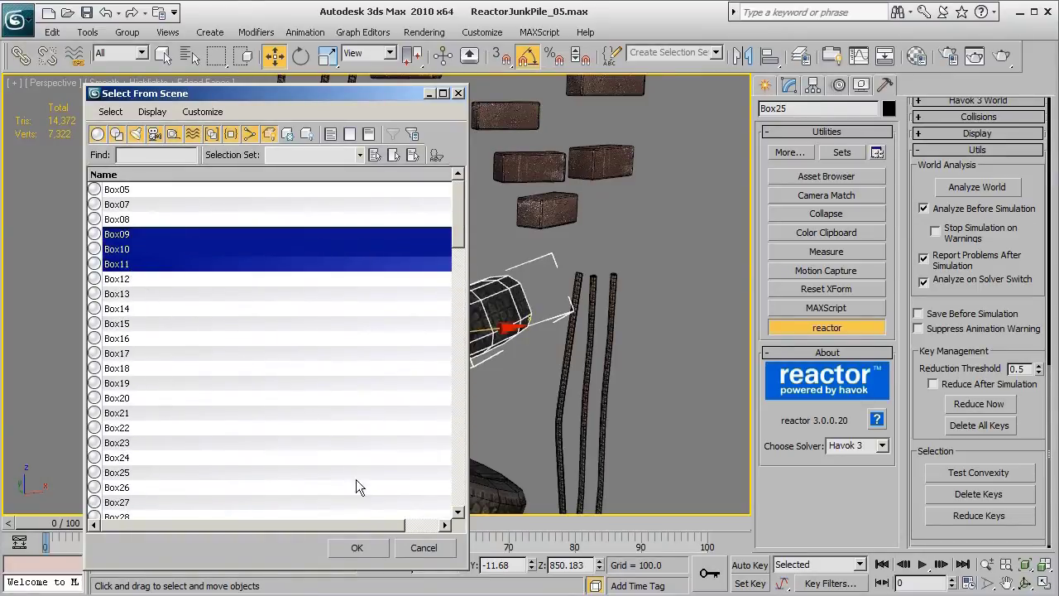
pyautogui.click(357, 546)
# - Rotate the three selected rods and move them clear of the container's rim in a wireframe front view
pyautogui.press('z')
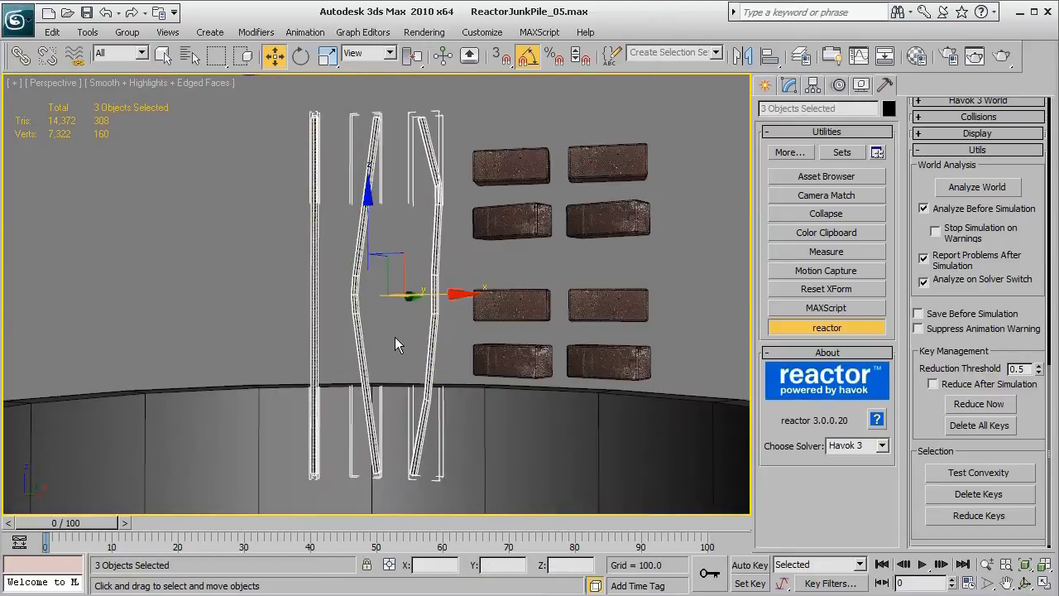
pyautogui.press('f')
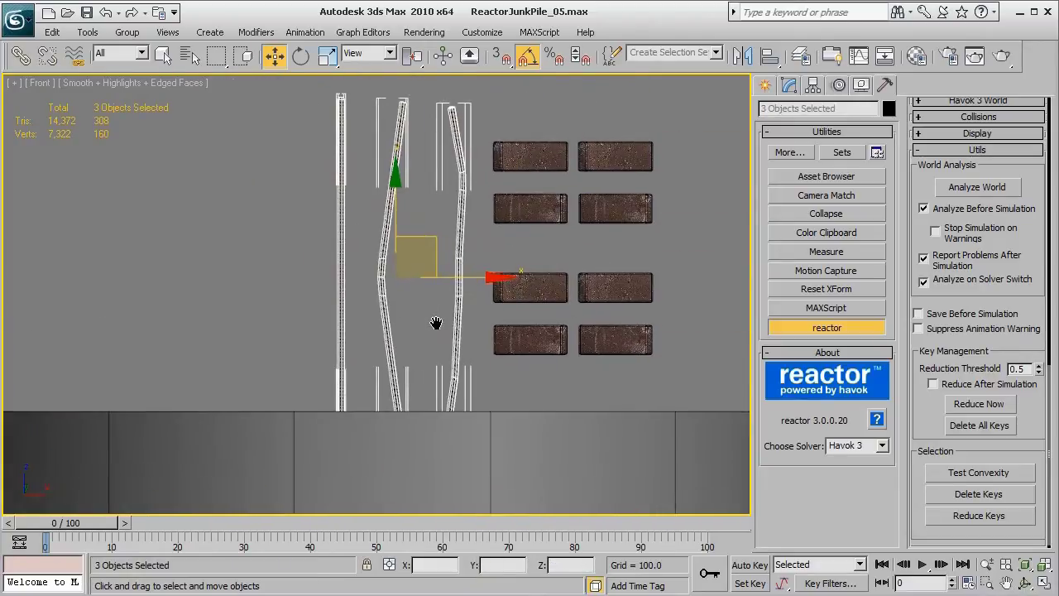
pyautogui.press('F3')
pyautogui.scroll(-4, 426, 335)
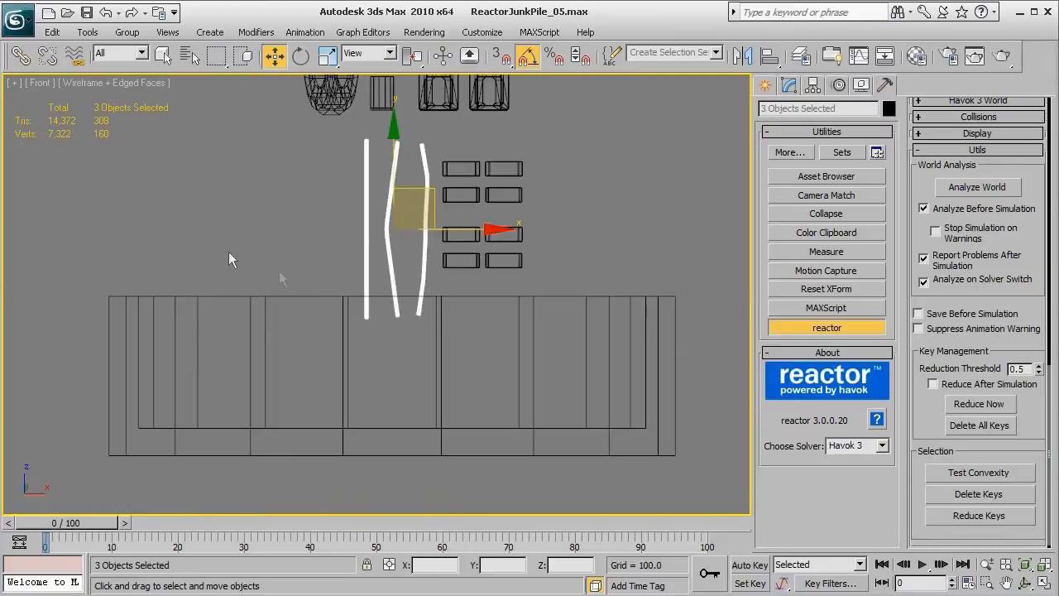
pyautogui.scroll(3, 348, 320)
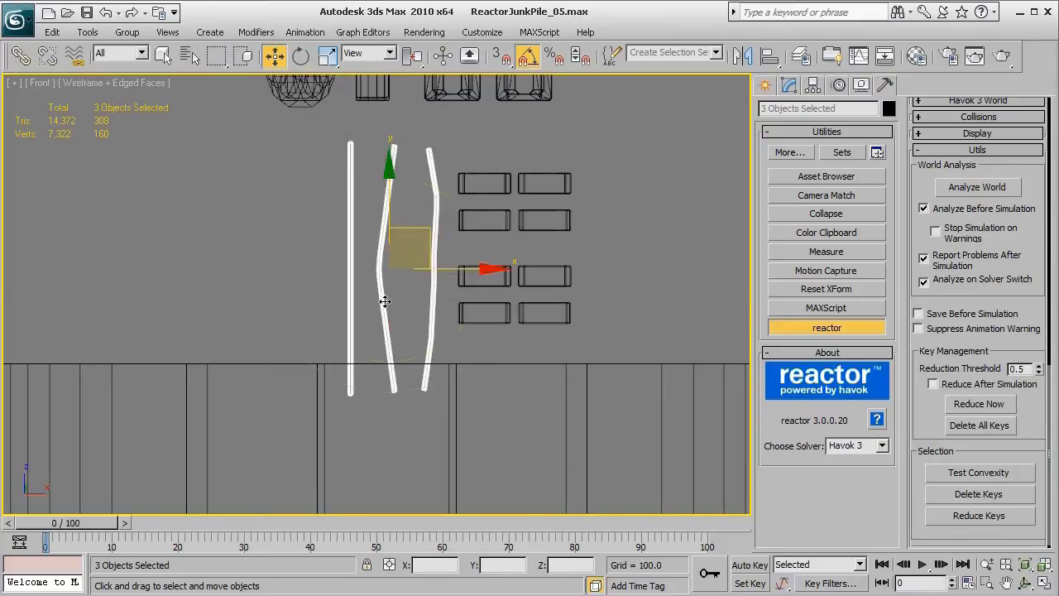
pyautogui.press('e')
pyautogui.moveTo(437, 187); pyautogui.dragTo(253, 197)
pyautogui.press('w')
pyautogui.moveTo(368, 296); pyautogui.dragTo(402, 393)
# - Set the reactor simulation geometry of the container Cylinder01 to Concave Mesh
pyautogui.scroll(10, 1022, 356)
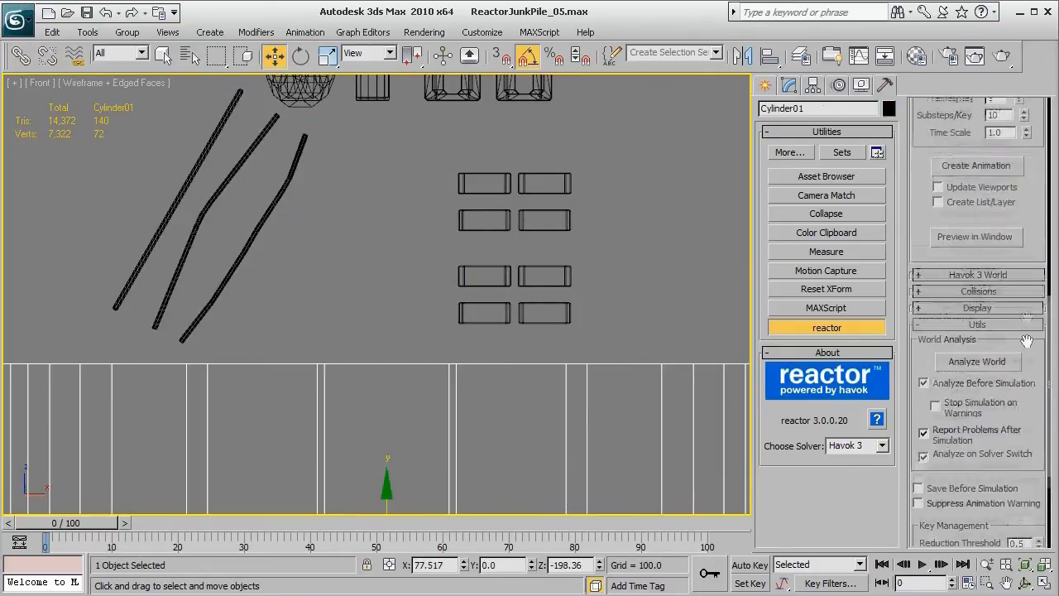
pyautogui.scroll(4, 1022, 356)
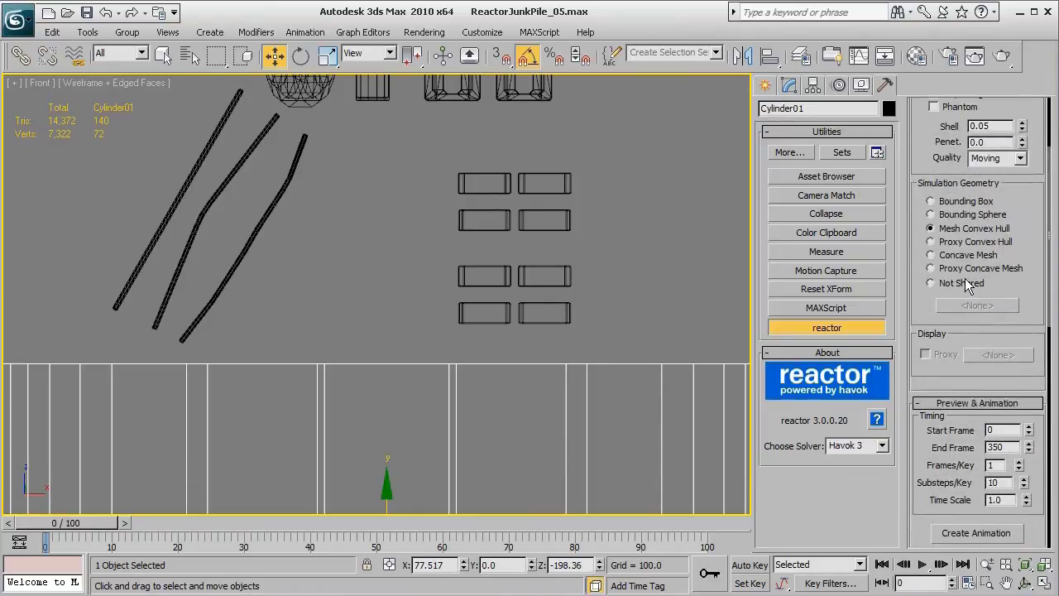
pyautogui.scroll(-3, 603, 283)
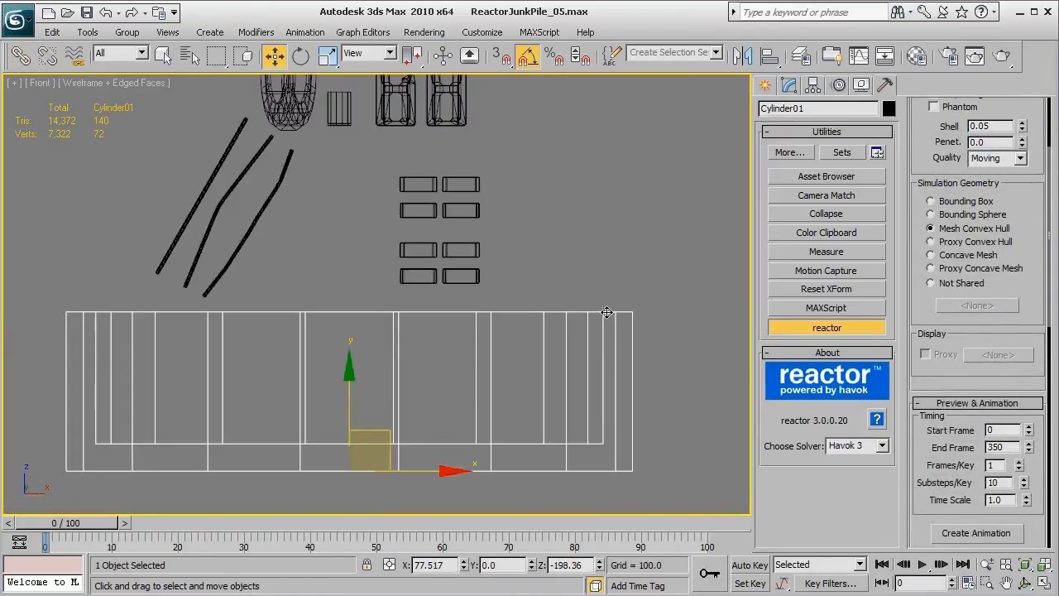
pyautogui.press('p')
pyautogui.scroll(2, 990, 276)
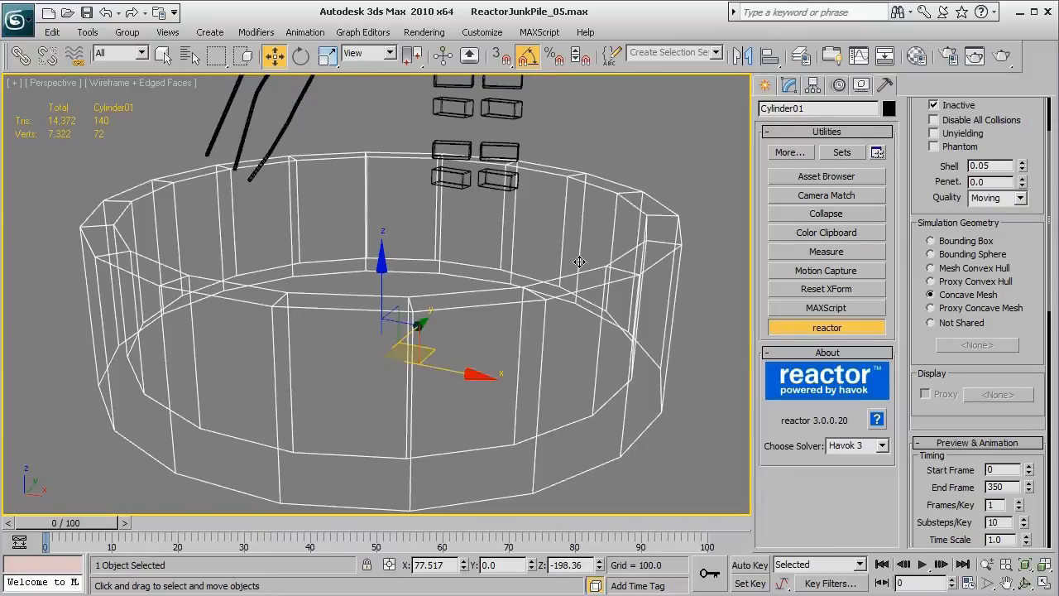
pyautogui.moveTo(466, 316)
pyautogui.keyDown('alt'); pyautogui.mouseDown(button='middle')
pyautogui.moveTo(490, 283)
pyautogui.moveTo(536, 307)
pyautogui.moveTo(512, 340)
pyautogui.moveTo(463, 314)
pyautogui.mouseUp(button='middle'); pyautogui.keyUp('alt')
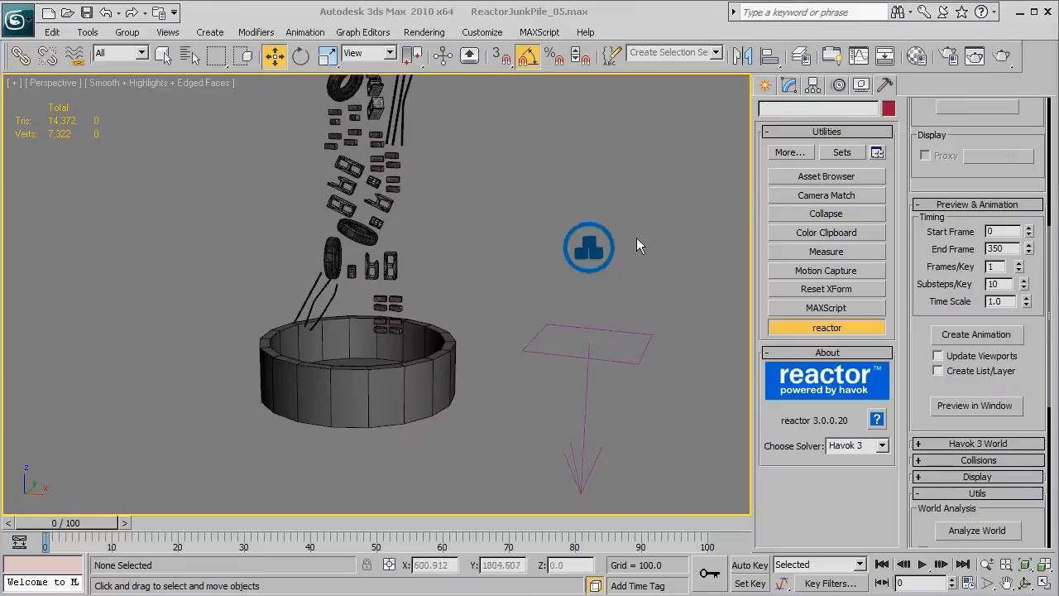
# - Open an enlarged reactor preview of the debris column above the container and play the simulation
pyautogui.moveTo(466, 245); pyautogui.dragTo(467, 284, button='middle')
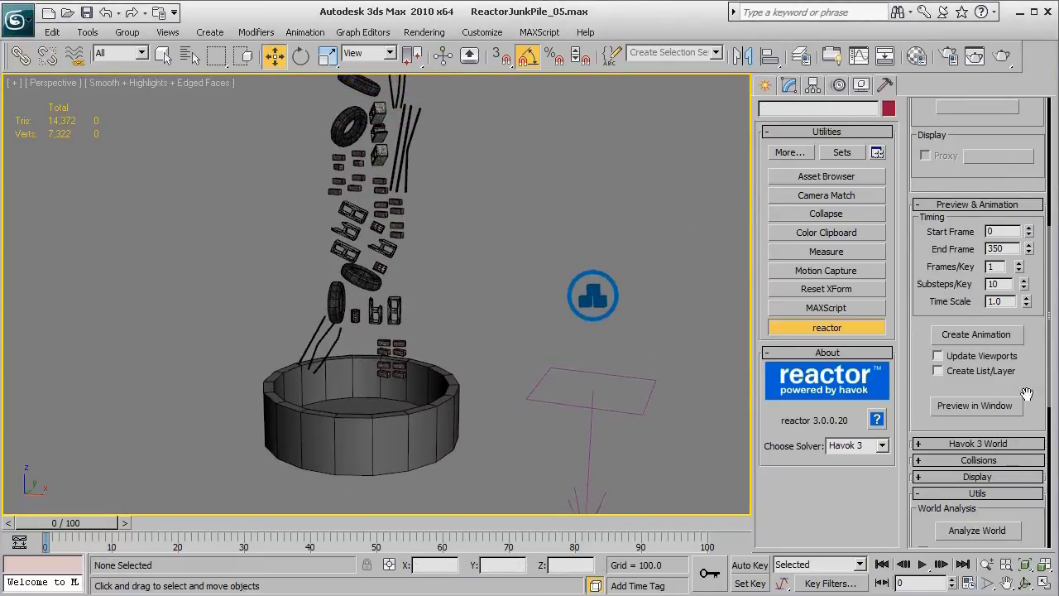
pyautogui.moveTo(1027, 360)
pyautogui.mouseDown()
pyautogui.moveTo(1025, 398)
pyautogui.moveTo(1028, 365)
pyautogui.mouseUp()
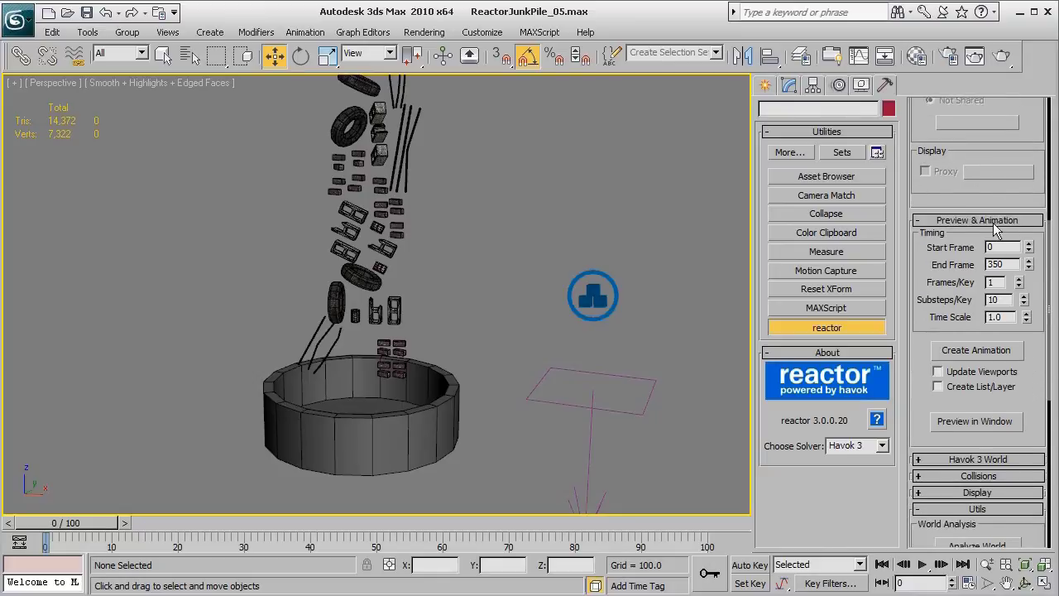
pyautogui.click(956, 424)
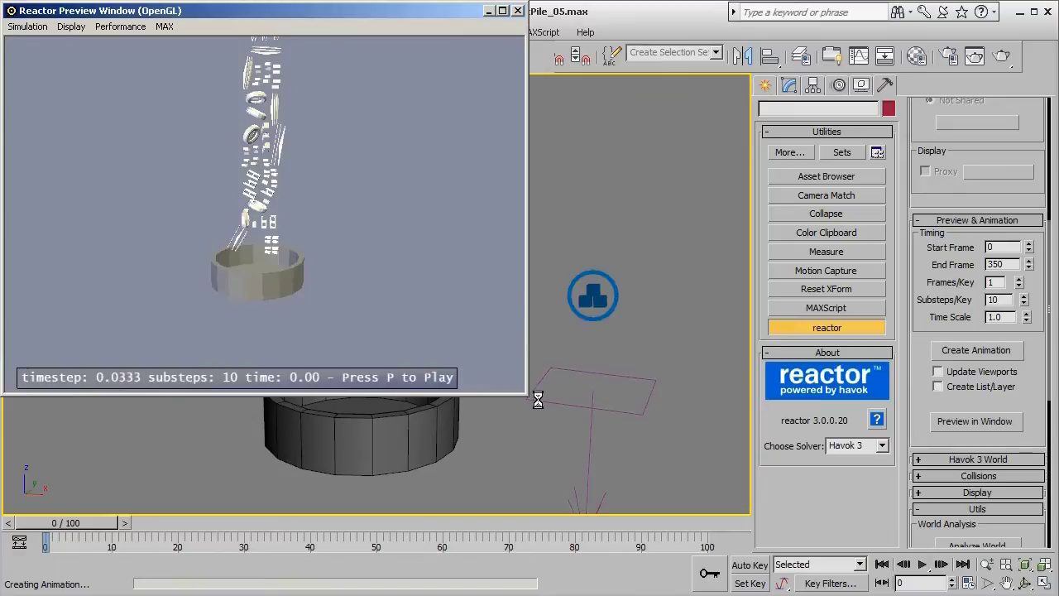
pyautogui.moveTo(527, 397); pyautogui.dragTo(687, 519)
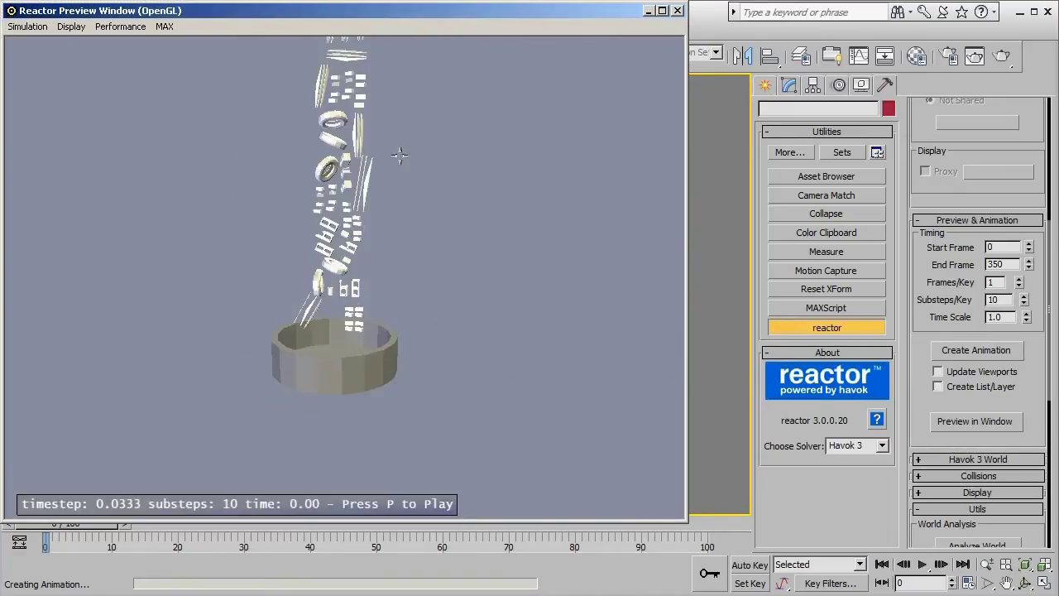
pyautogui.moveTo(400, 154); pyautogui.dragTo(413, 172)
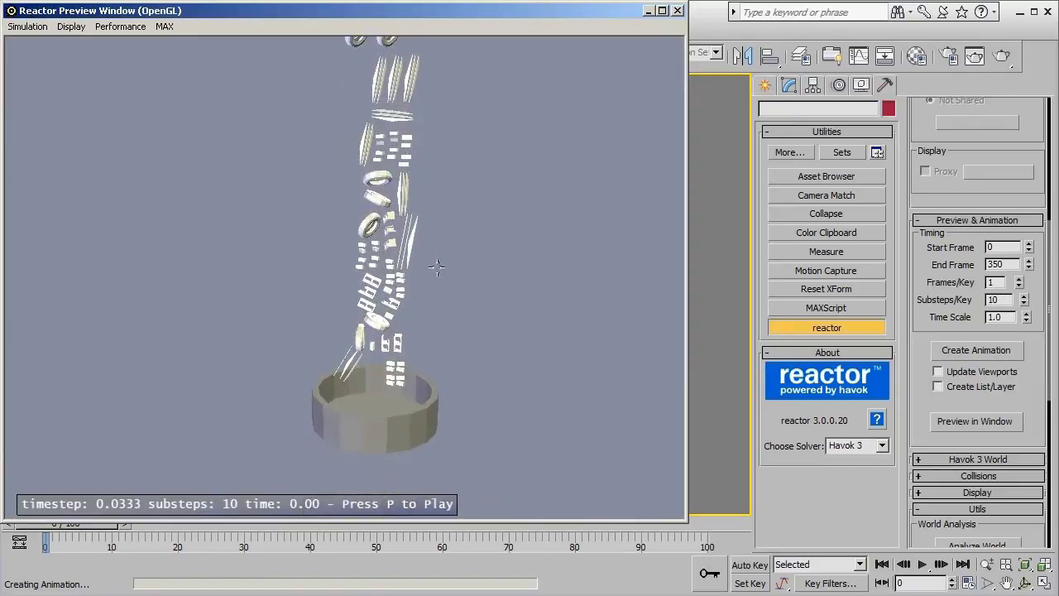
pyautogui.moveTo(437, 266); pyautogui.dragTo(397, 308)
pyautogui.moveTo(463, 322); pyautogui.dragTo(451, 322)
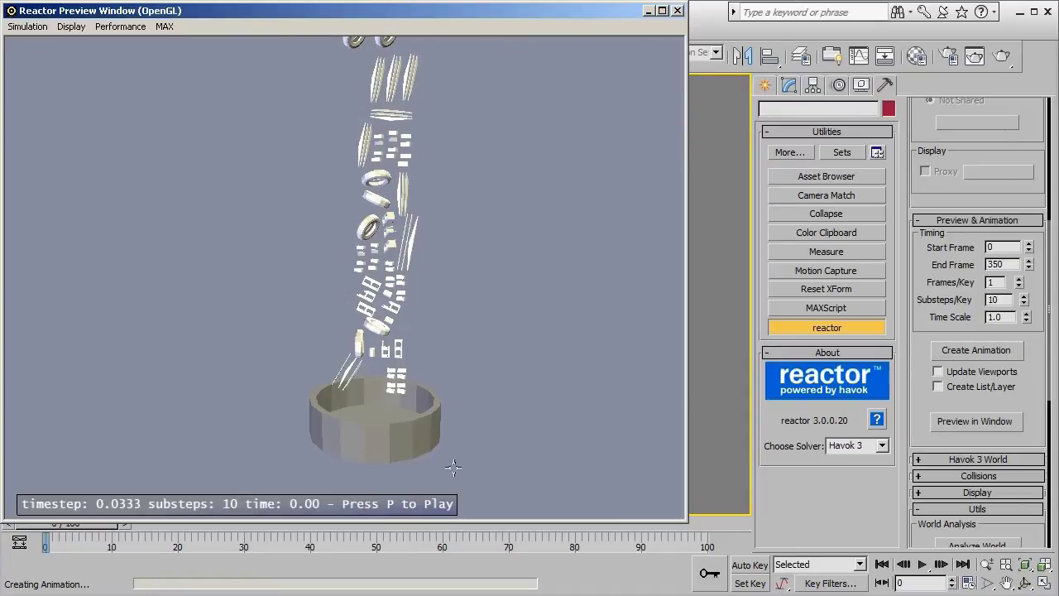
pyautogui.press('p')
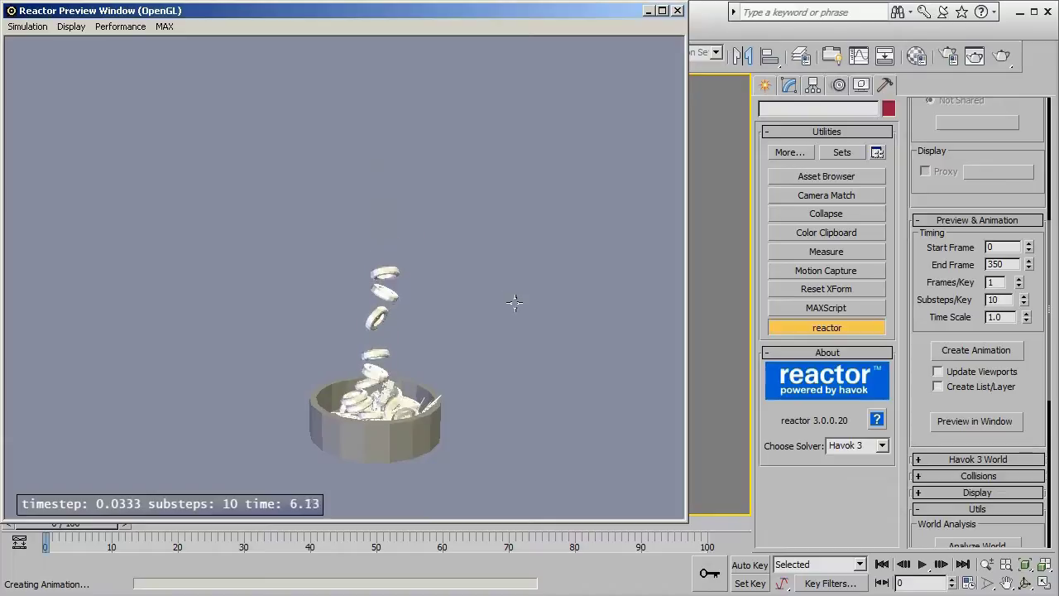
# - Examine the fallen debris inside the container from closer and higher angles in the running preview
pyautogui.moveTo(438, 361); pyautogui.dragTo(488, 267)
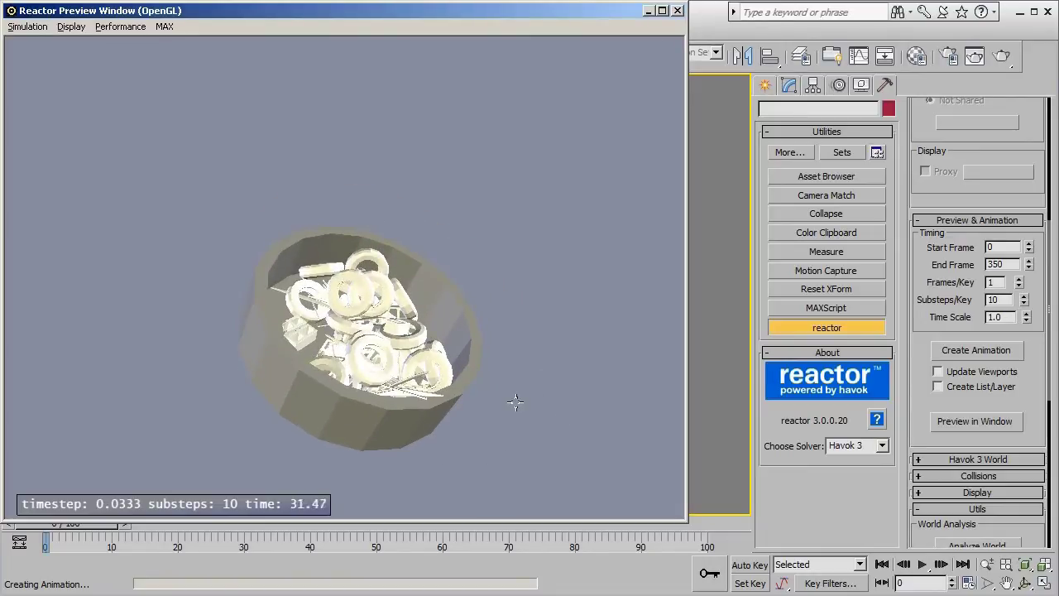
pyautogui.moveTo(515, 402); pyautogui.dragTo(286, 366)
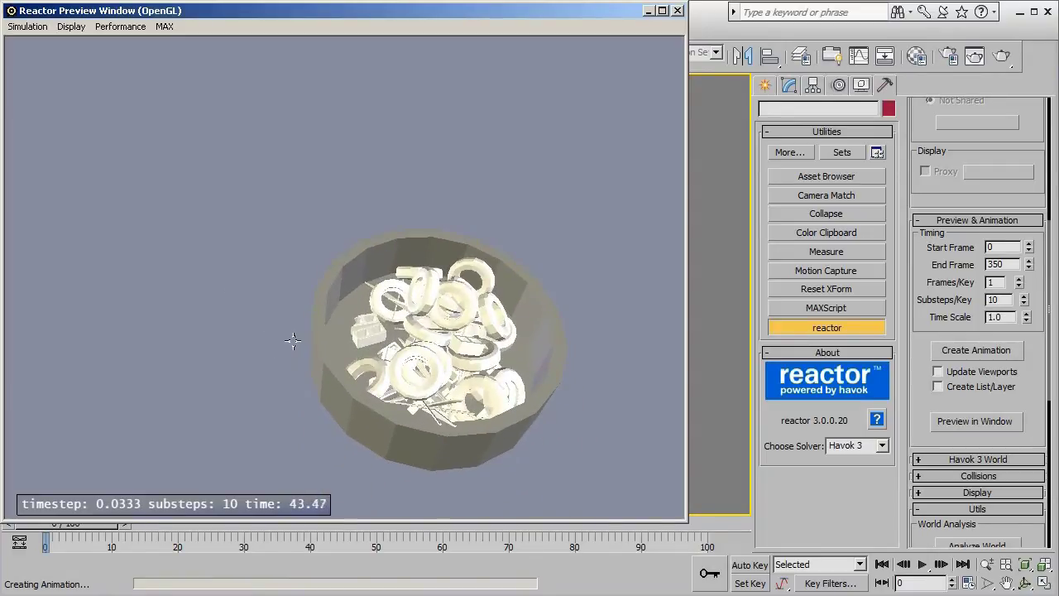
pyautogui.moveTo(293, 340); pyautogui.dragTo(279, 306)
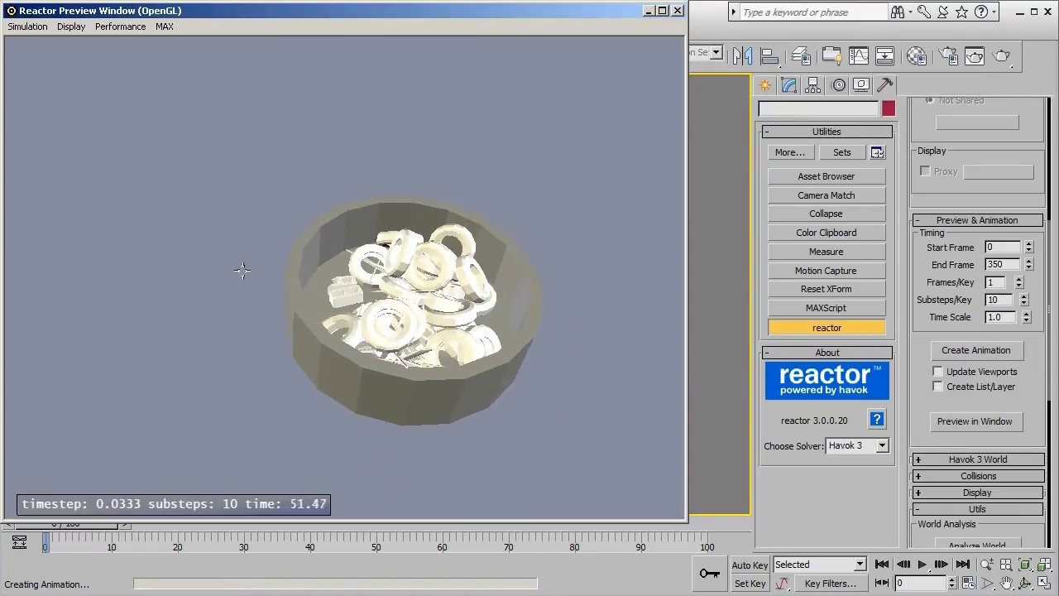
pyautogui.scroll(-1, 242, 269)
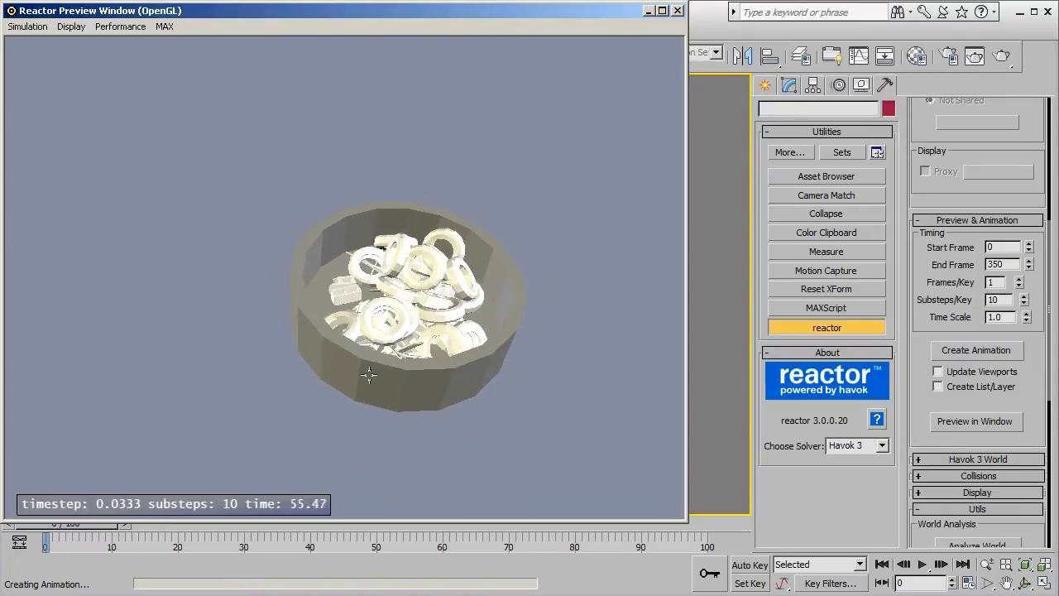
pyautogui.moveTo(369, 376); pyautogui.dragTo(312, 364)
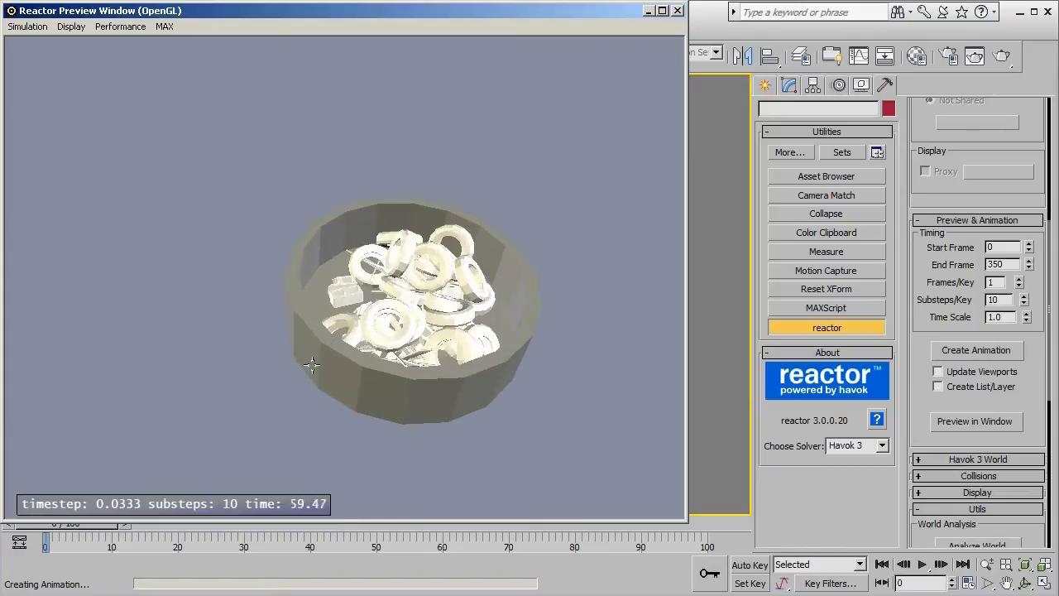
pyautogui.scroll(-1, 312, 365)
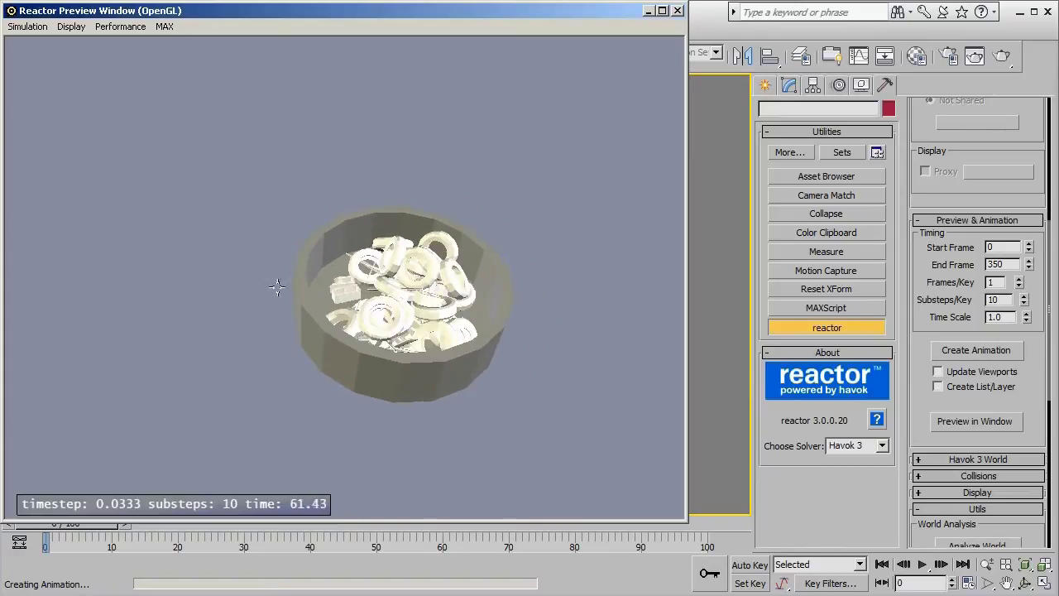
pyautogui.moveTo(277, 287); pyautogui.dragTo(280, 246)
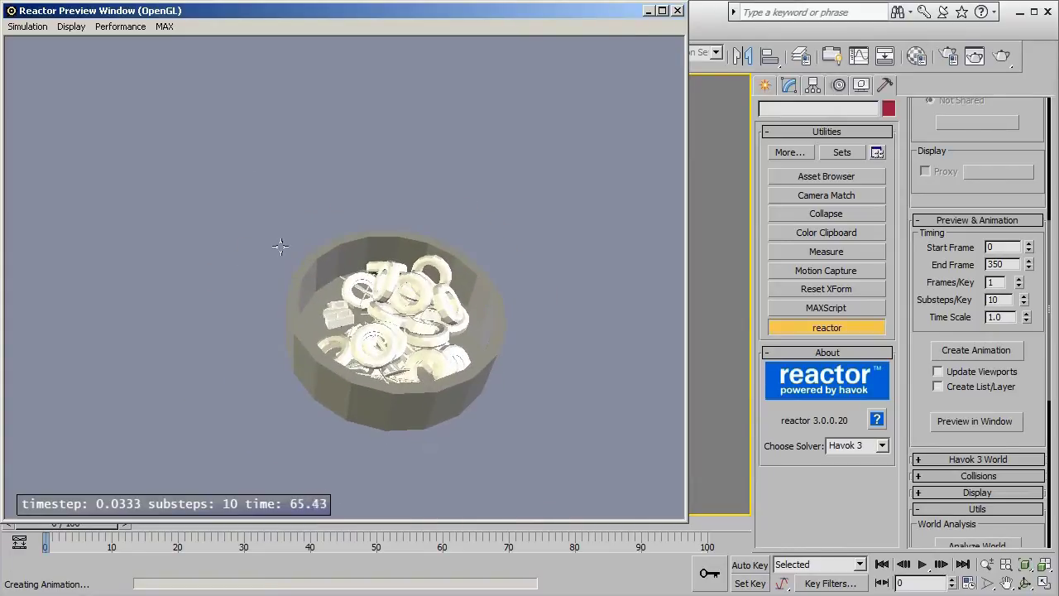
# - Reset the preview simulation, replay the debris drop into the container, and close the preview
pyautogui.click(29, 27)
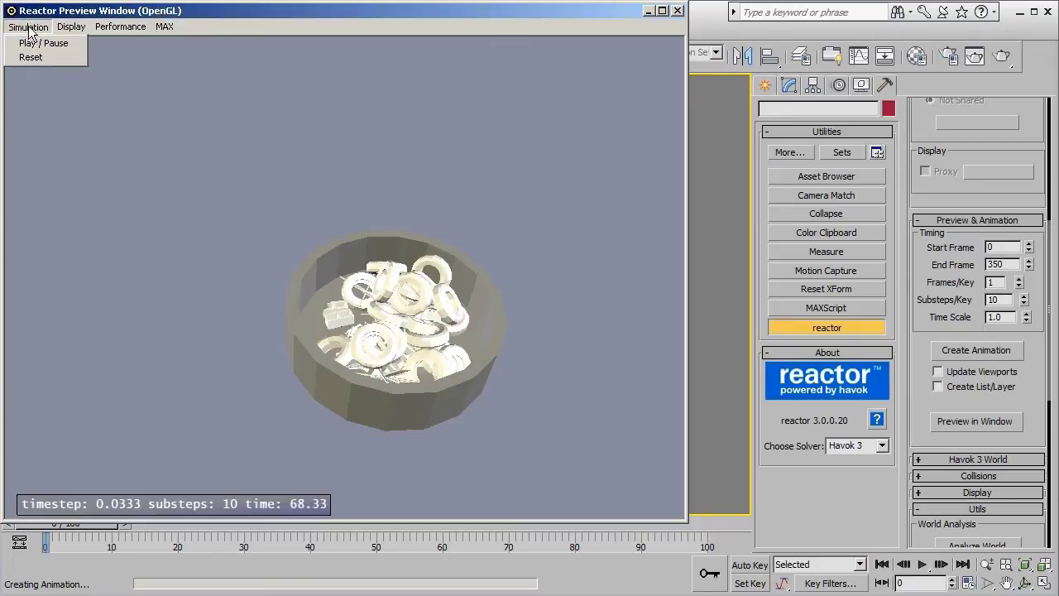
pyautogui.click(29, 56)
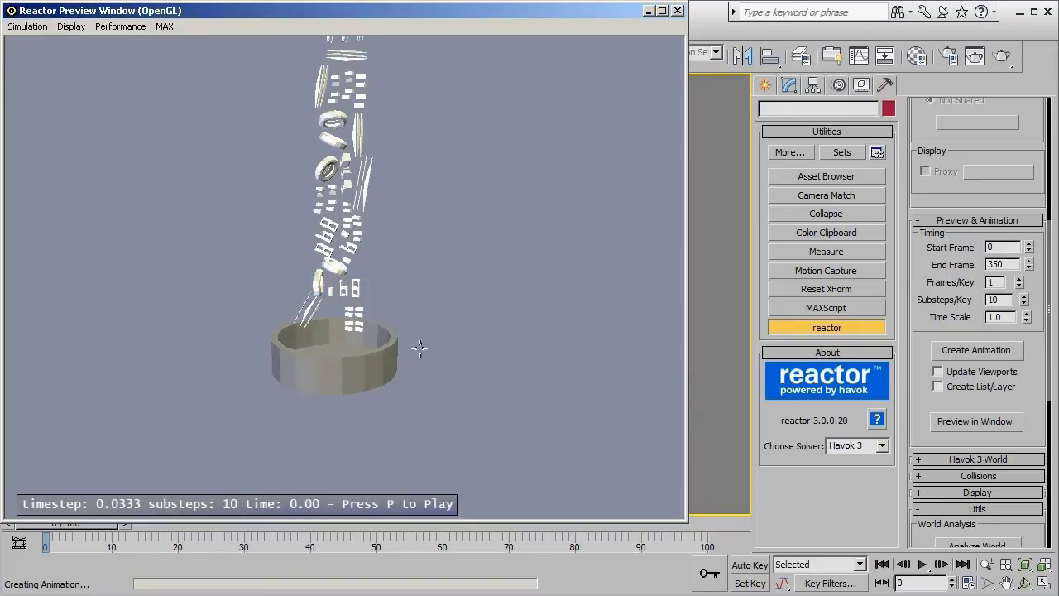
pyautogui.moveTo(419, 348)
pyautogui.mouseDown()
pyautogui.moveTo(421, 372)
pyautogui.moveTo(435, 371)
pyautogui.moveTo(425, 360)
pyautogui.mouseUp()
pyautogui.press('p')
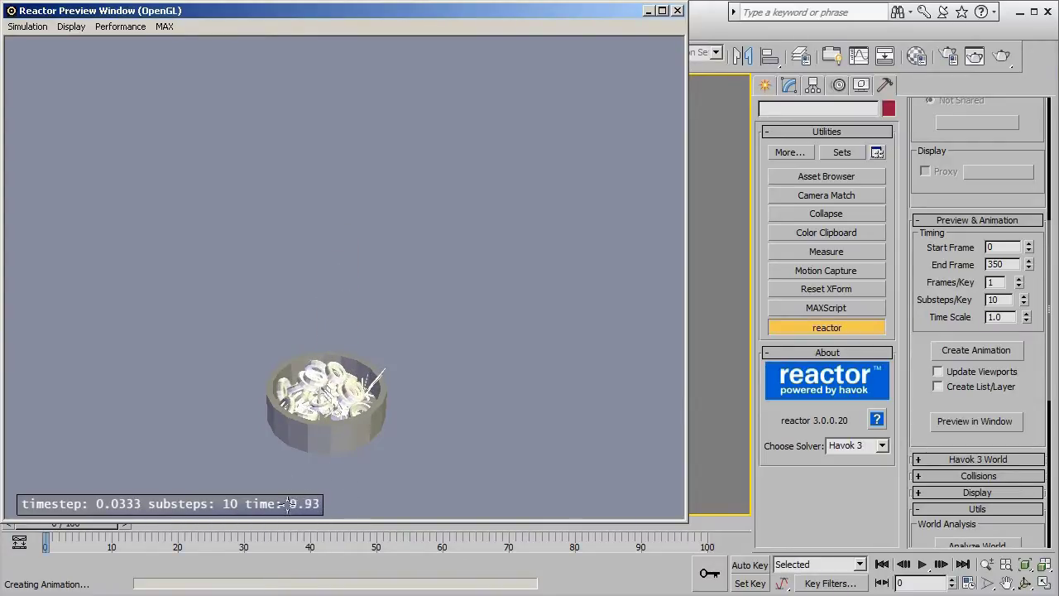
pyautogui.moveTo(459, 426); pyautogui.dragTo(472, 408, button='middle')
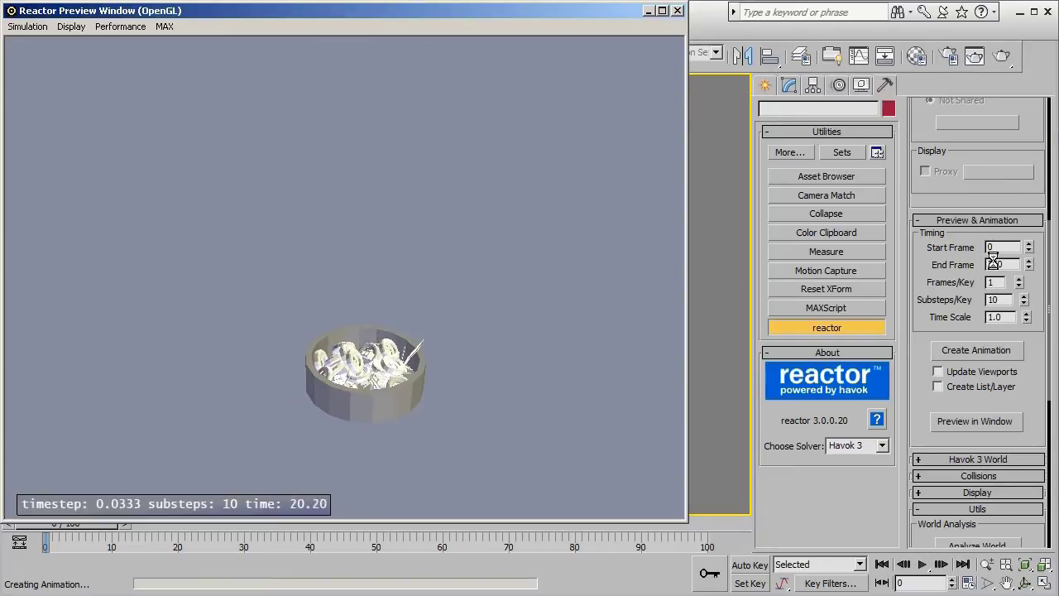
pyautogui.click(677, 12)
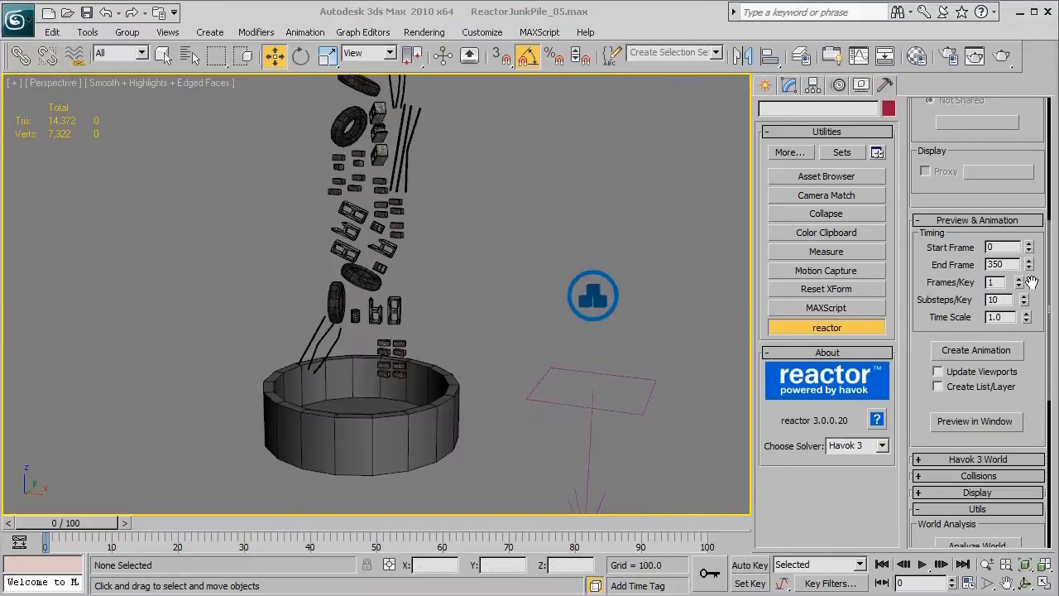
# - Play the debris drop once more in a fresh reactor preview, and close the preview and its message report
pyautogui.scroll(1, 1025, 285)
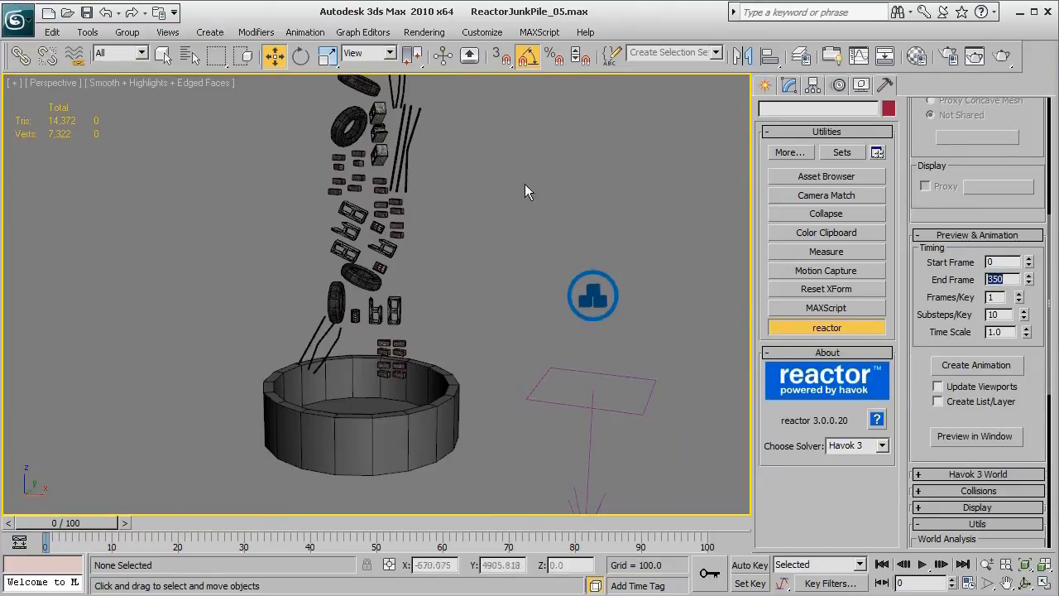
pyautogui.click(972, 437)
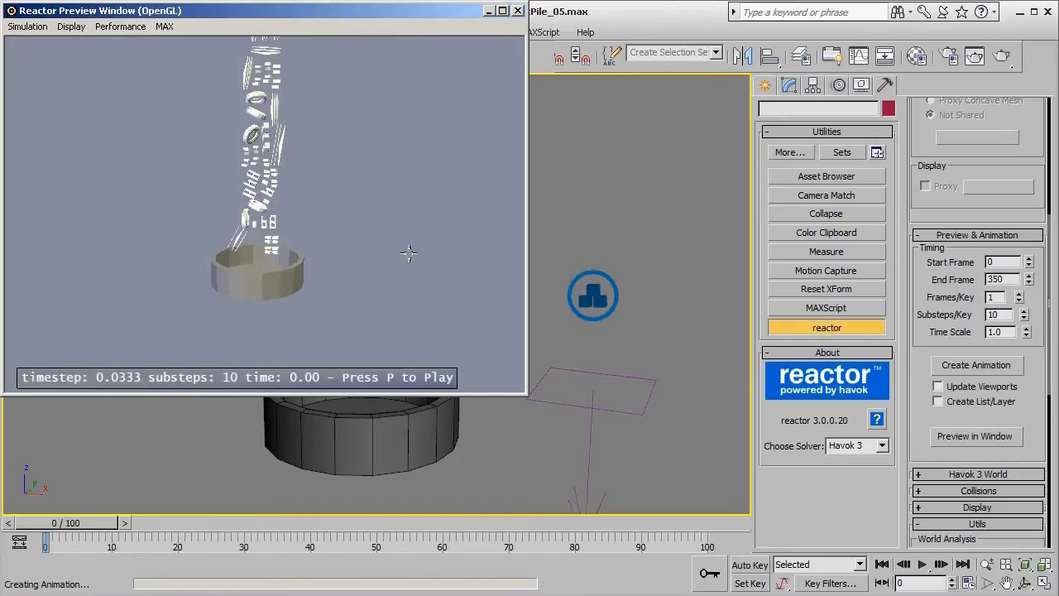
pyautogui.press('p')
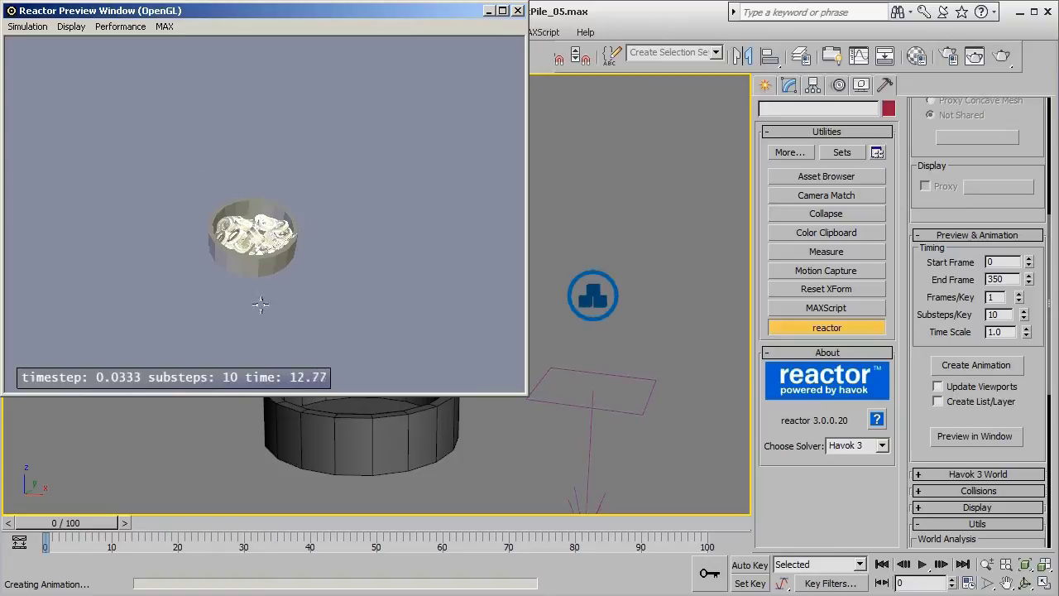
pyautogui.moveTo(261, 305); pyautogui.dragTo(294, 304, button='middle')
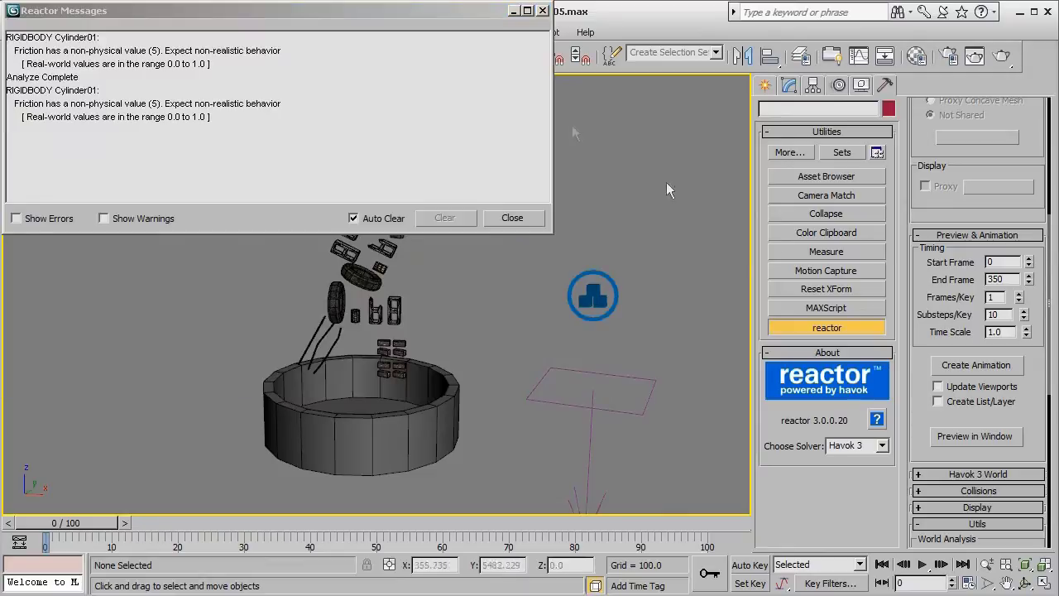
pyautogui.click(518, 12)
pyautogui.click(541, 12)
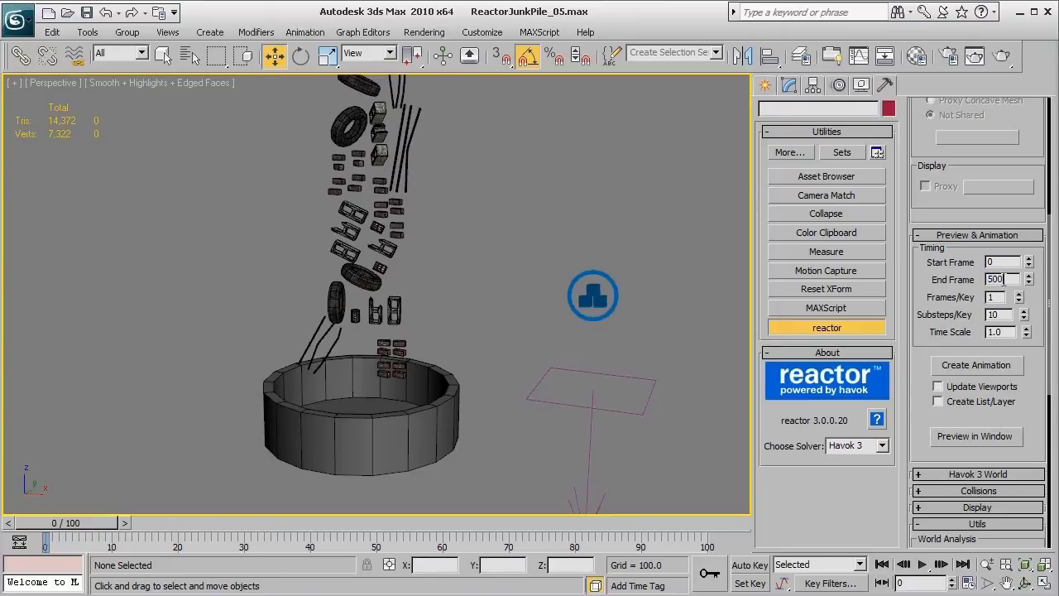
# - Set the reactor animation's end frame to 500, and call up the animation creation but cancel it
pyautogui.doubleClick(1001, 279)
pyautogui.moveTo(447, 268); pyautogui.dragTo(455, 305, button='middle')
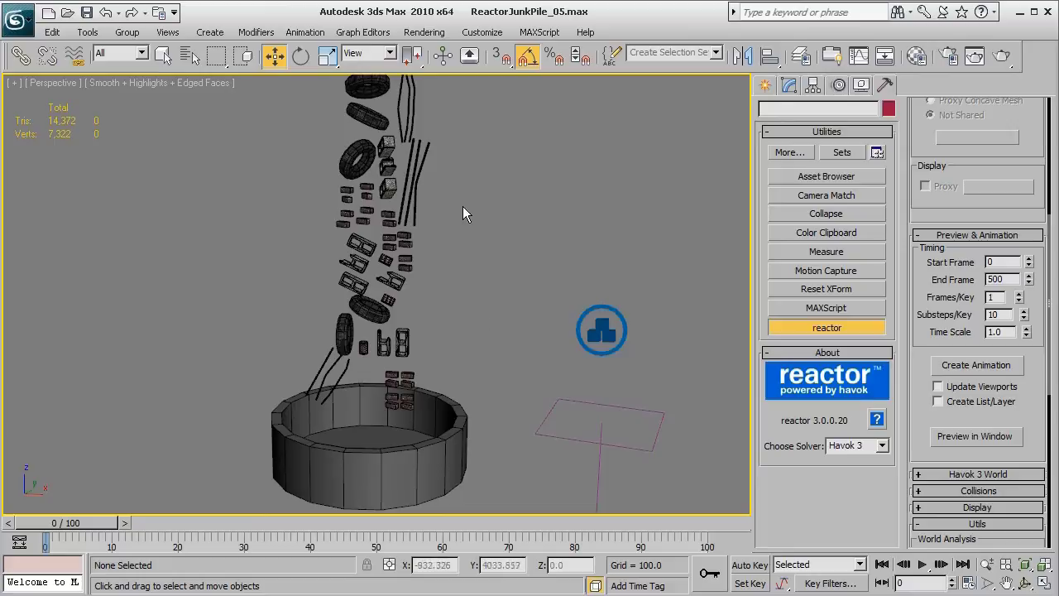
pyautogui.moveTo(462, 206); pyautogui.dragTo(483, 328, button='middle')
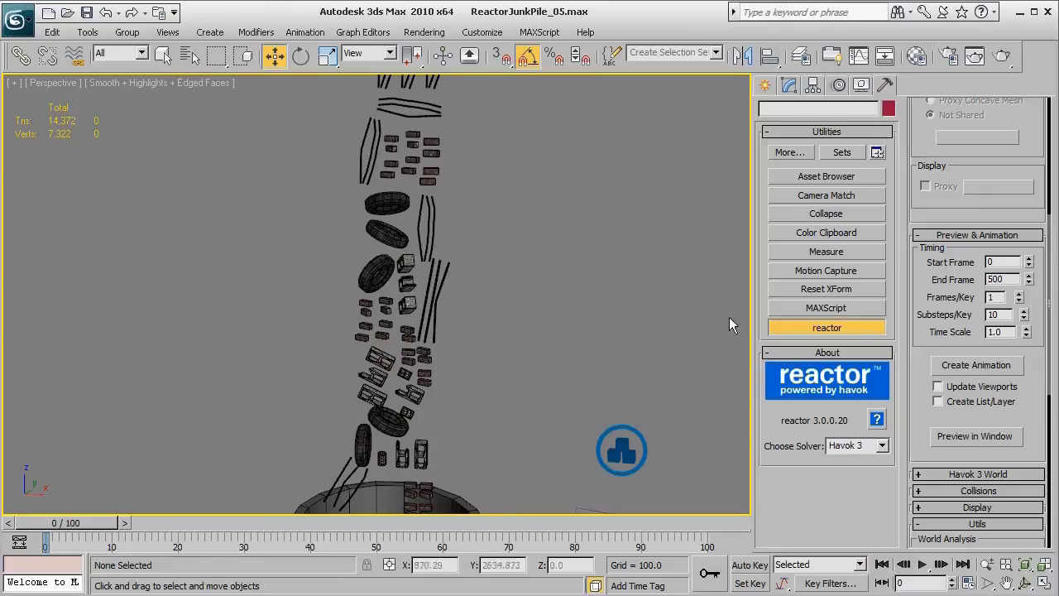
pyautogui.moveTo(509, 333); pyautogui.dragTo(512, 324, button='middle')
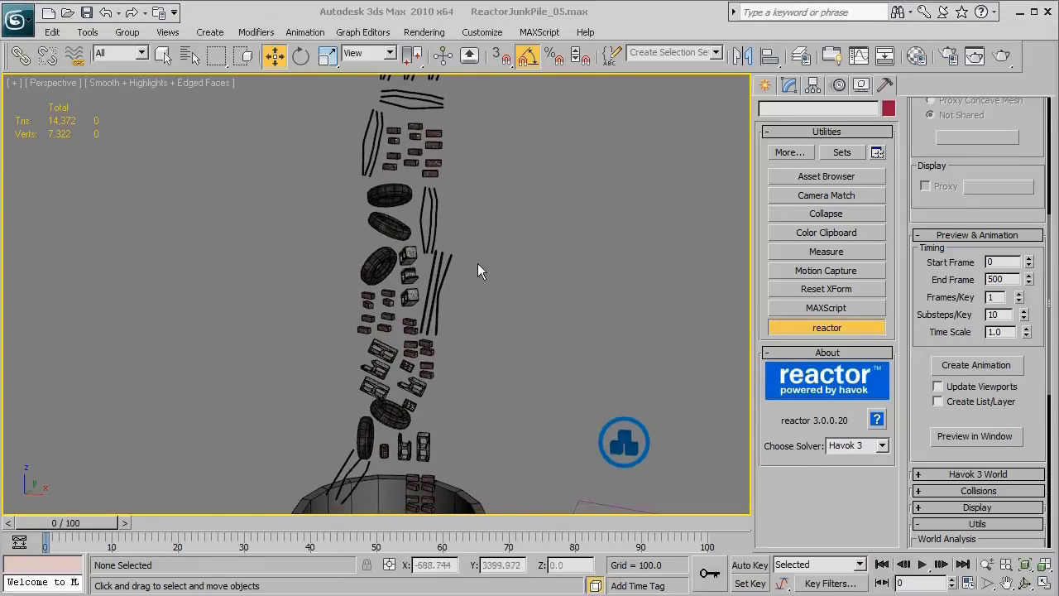
pyautogui.moveTo(538, 277); pyautogui.dragTo(540, 269, button='middle')
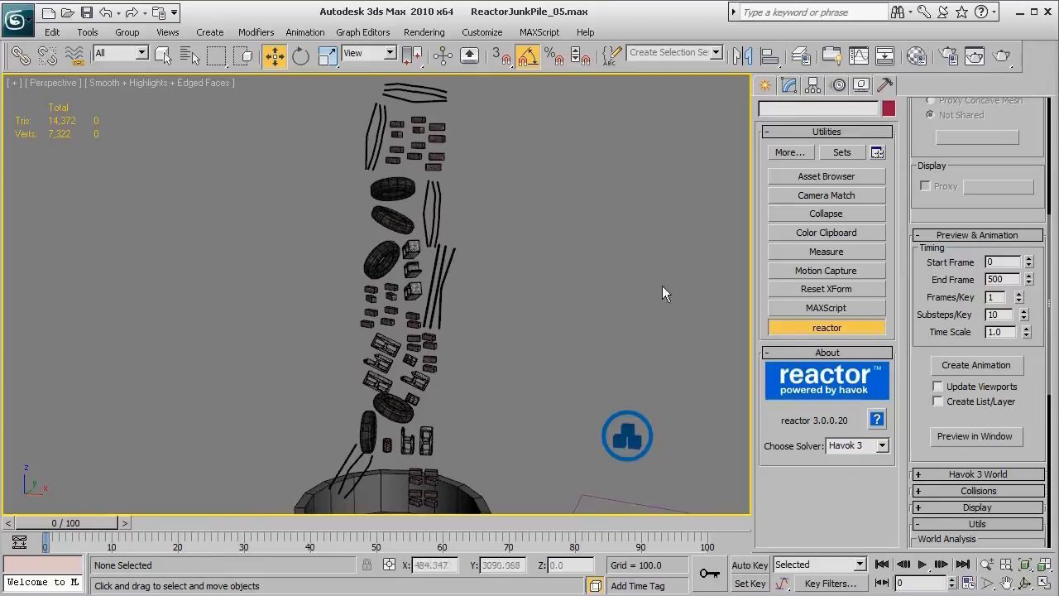
pyautogui.click(975, 367)
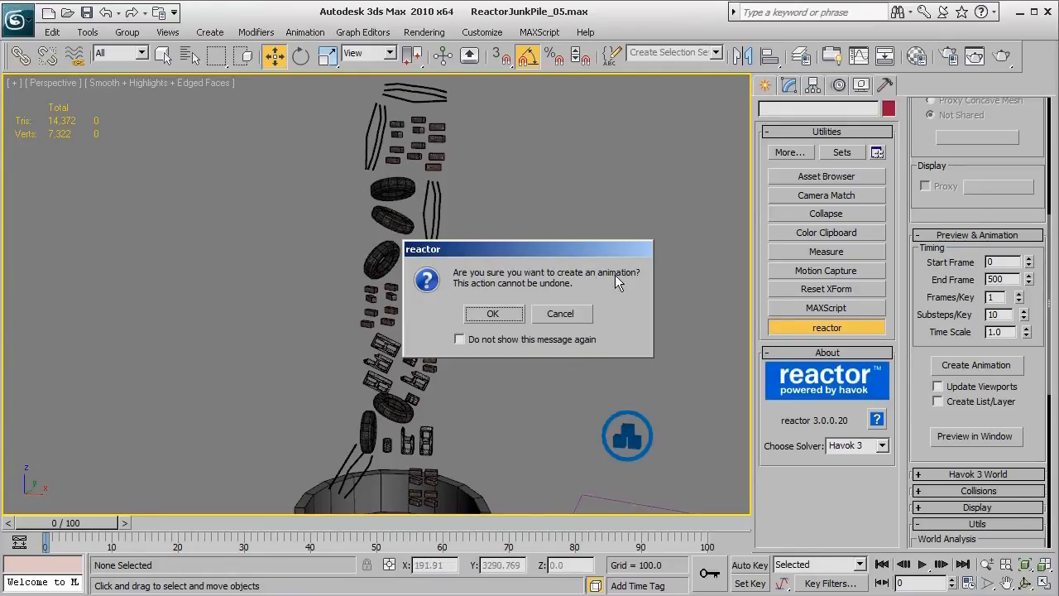
pyautogui.click(560, 314)
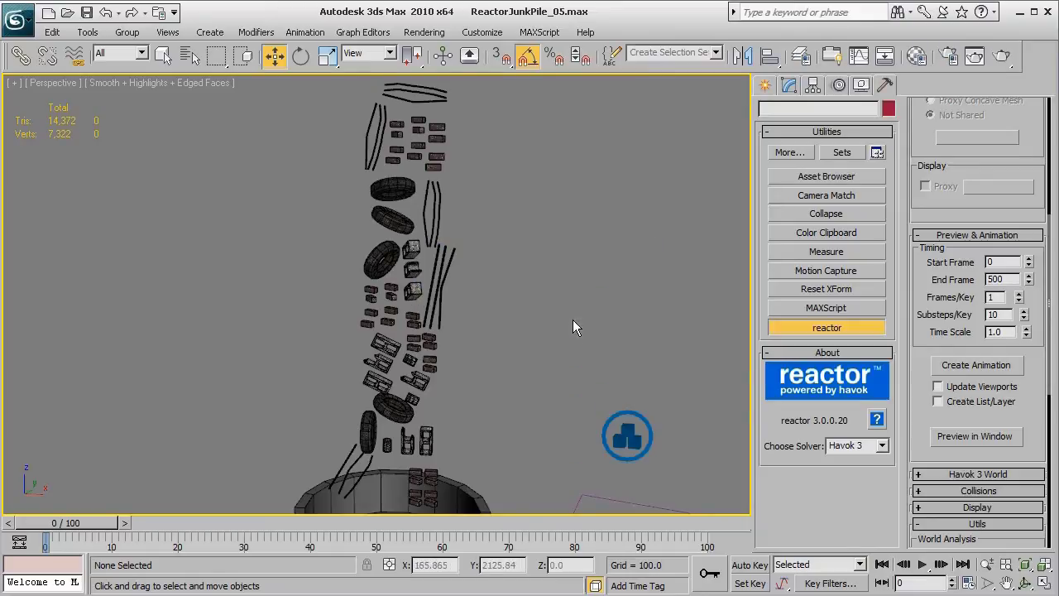
# - Save the scene as the next incremental version, ReactorJunkPile_06
pyautogui.click(29, 25)
pyautogui.click(54, 207)
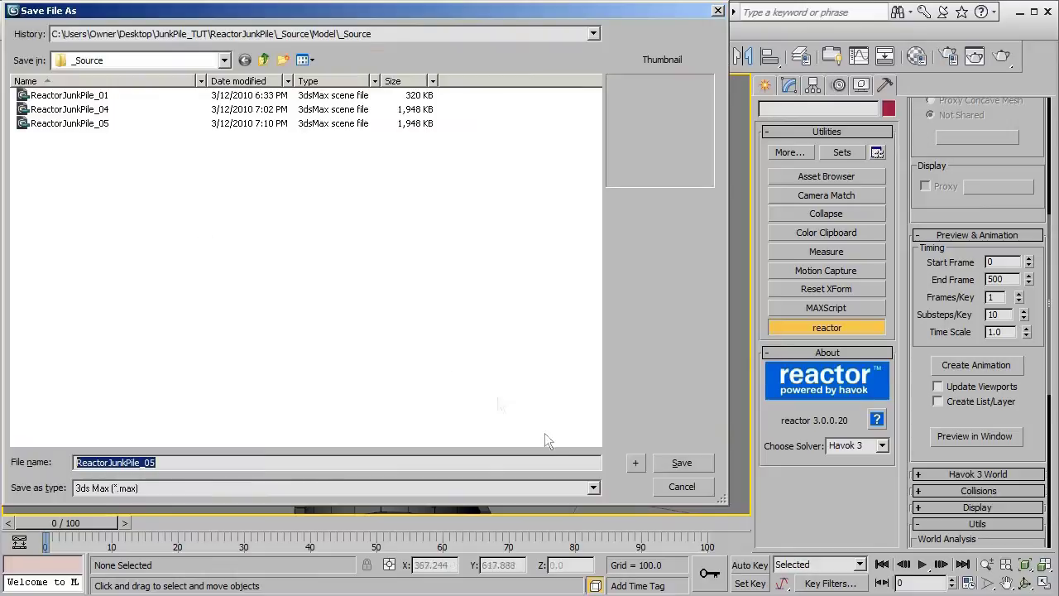
pyautogui.click(633, 463)
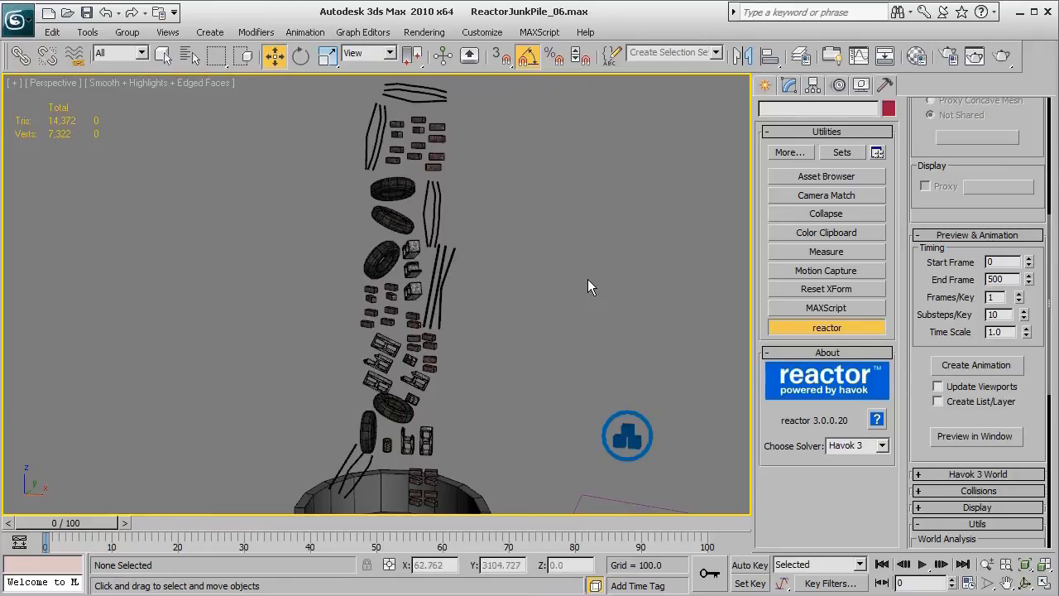
# - Create the reactor animation for the debris drop, accept the warning, and dismiss the message report
pyautogui.click(976, 368)
pyautogui.click(504, 313)
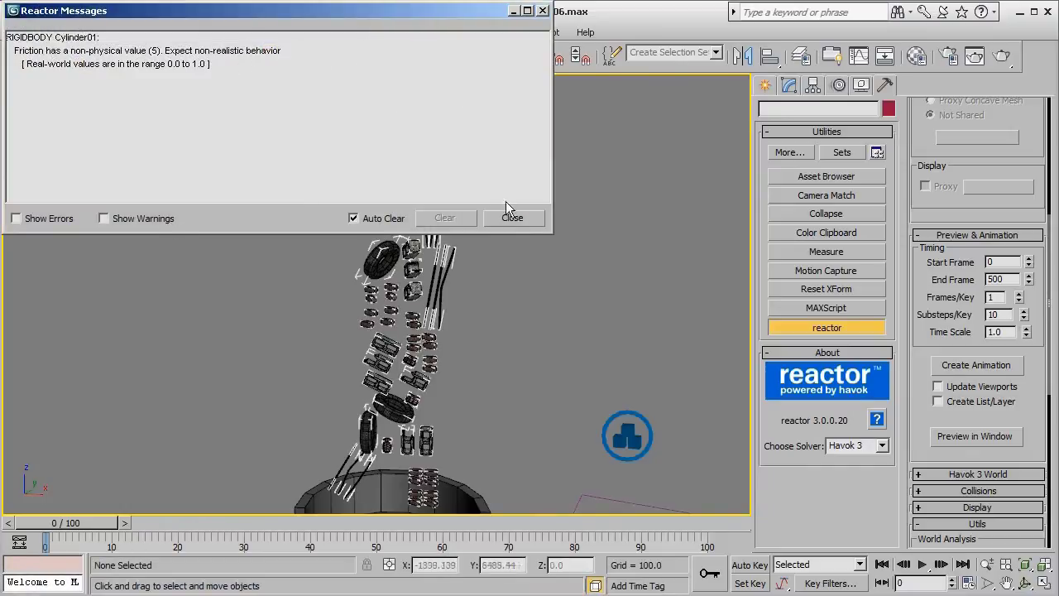
pyautogui.click(513, 218)
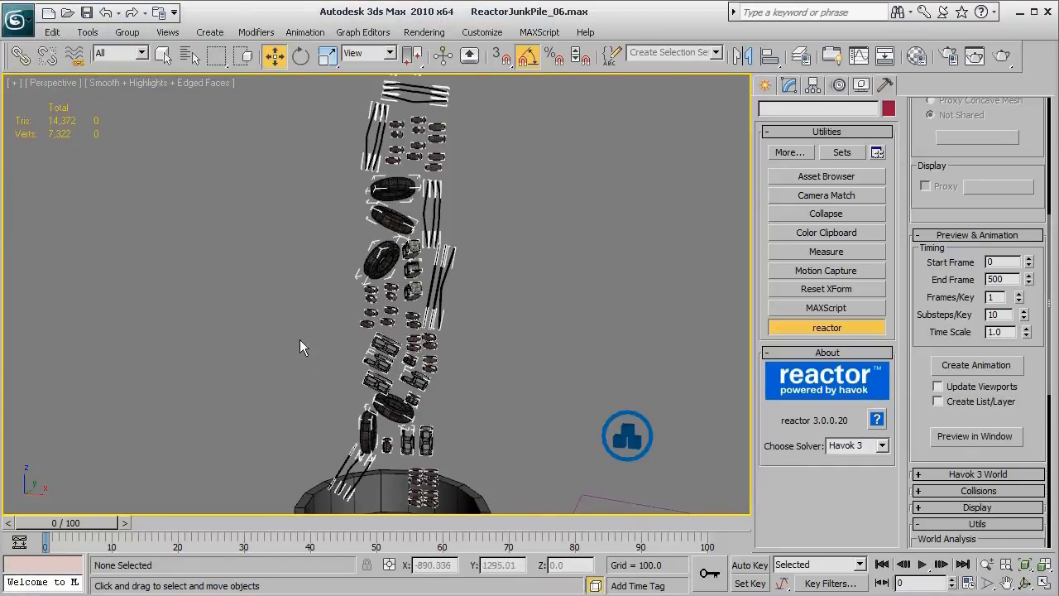
# - Select one of the tires and scrub the generated animation from frame 0 to 100 to check the debris falling
pyautogui.click(368, 265)
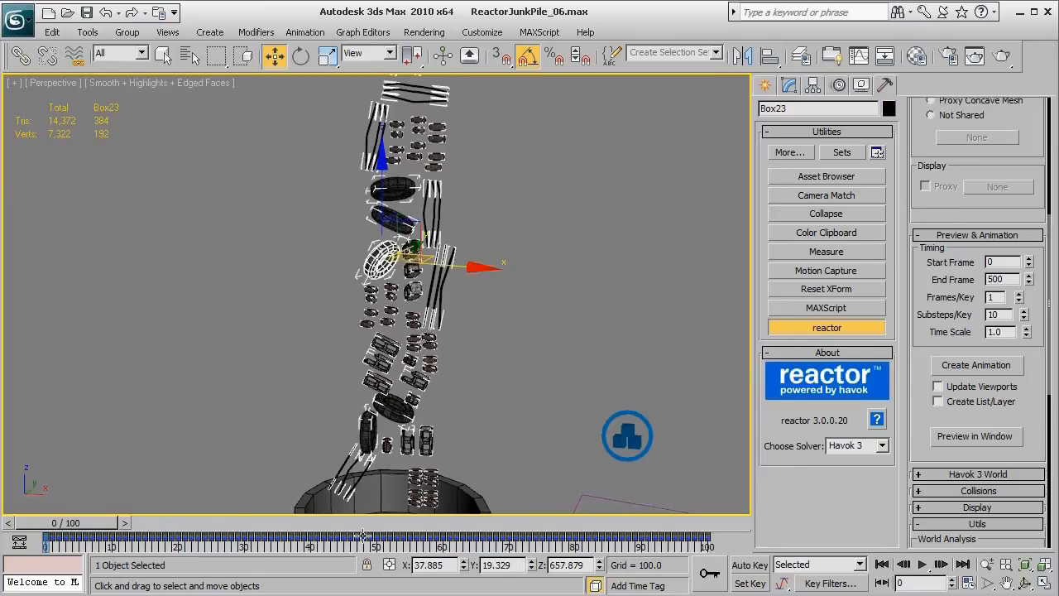
pyautogui.moveTo(104, 530); pyautogui.dragTo(63, 503)
pyautogui.press('w')
pyautogui.keyDown('alt'); pyautogui.moveTo(204, 386); pyautogui.dragTo(150, 474, button='middle'); pyautogui.keyUp('alt')
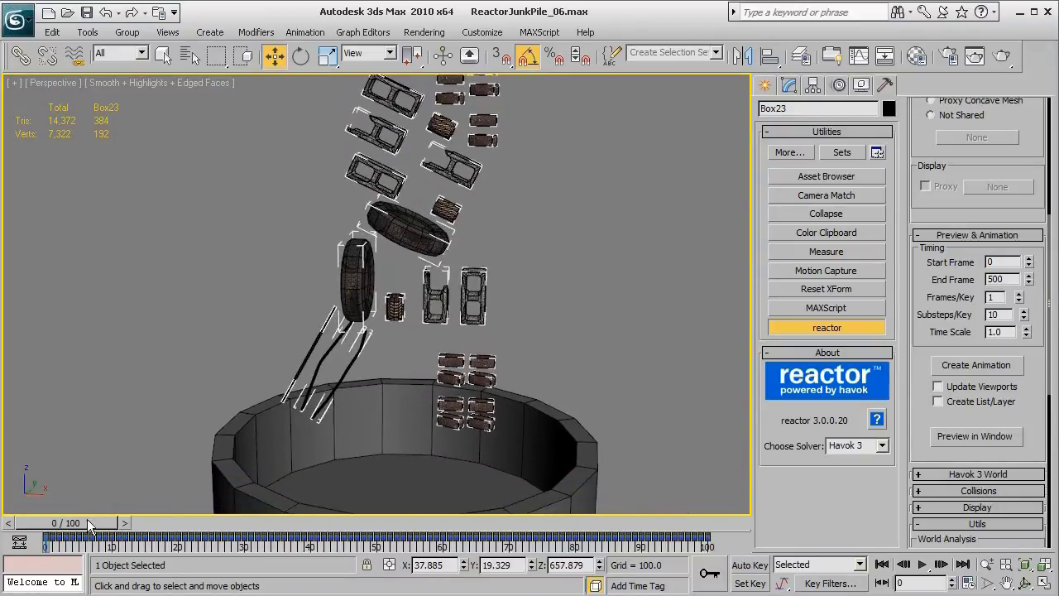
pyautogui.moveTo(90, 525); pyautogui.dragTo(746, 546)
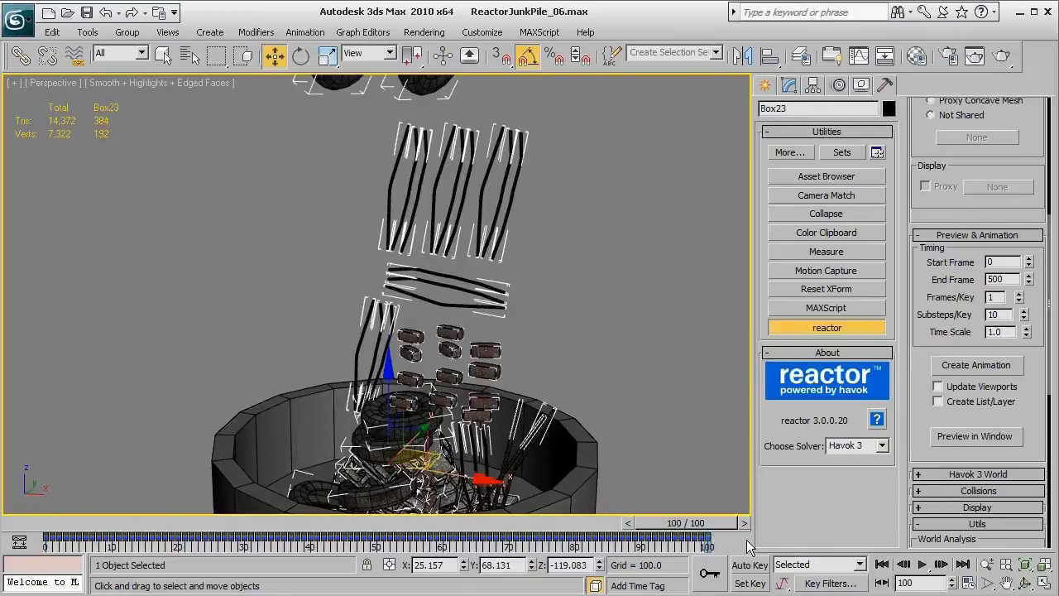
# - Set the scene's animation length to 500 frames in the time configuration
pyautogui.click(967, 584)
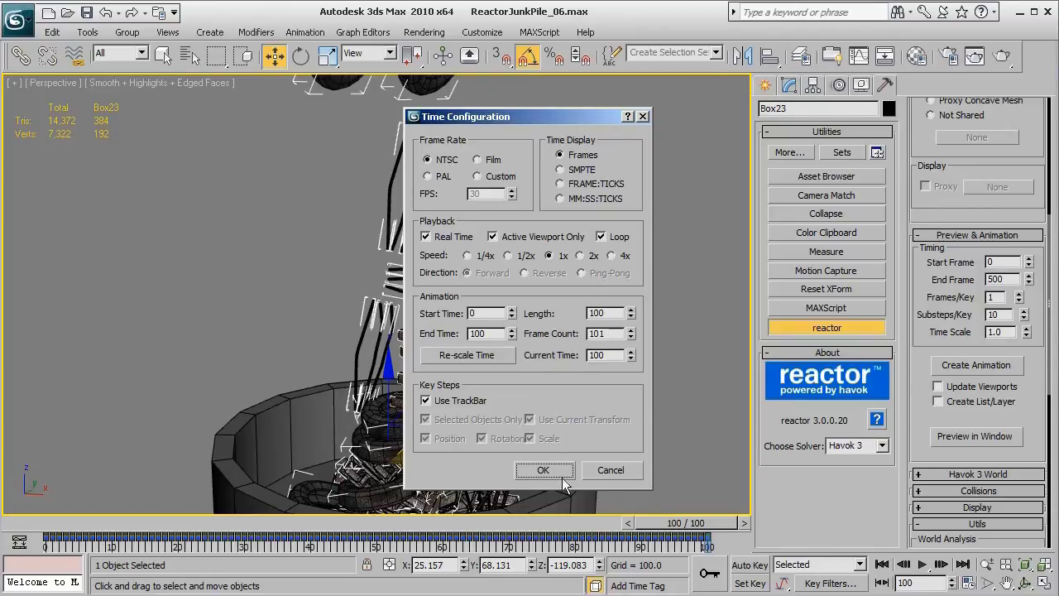
pyautogui.doubleClick(608, 333)
pyautogui.write('500')
pyautogui.press('Return')
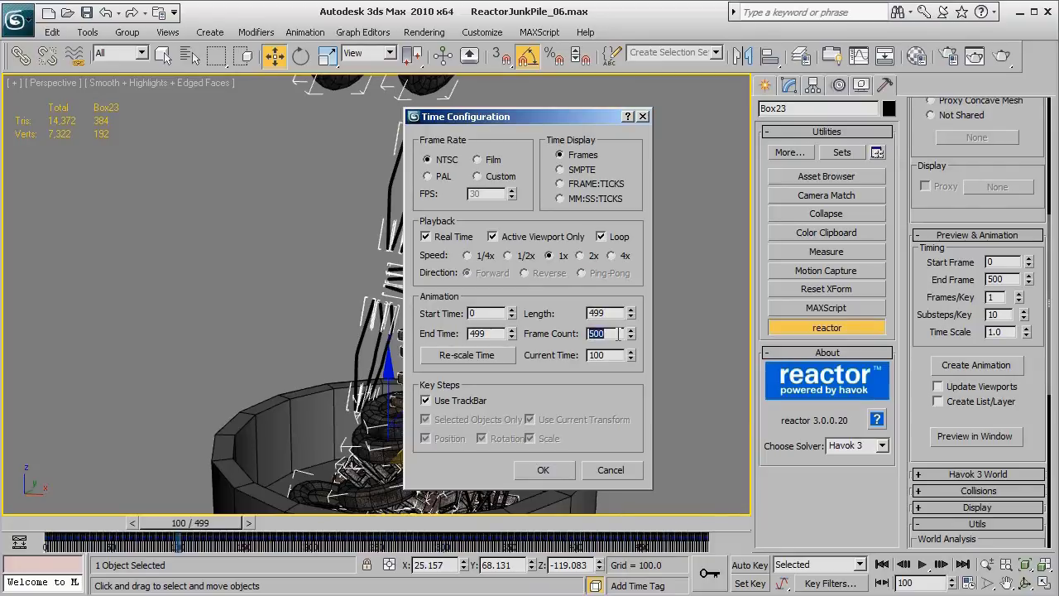
pyautogui.doubleClick(613, 313)
pyautogui.write('500')
pyautogui.press('Return')
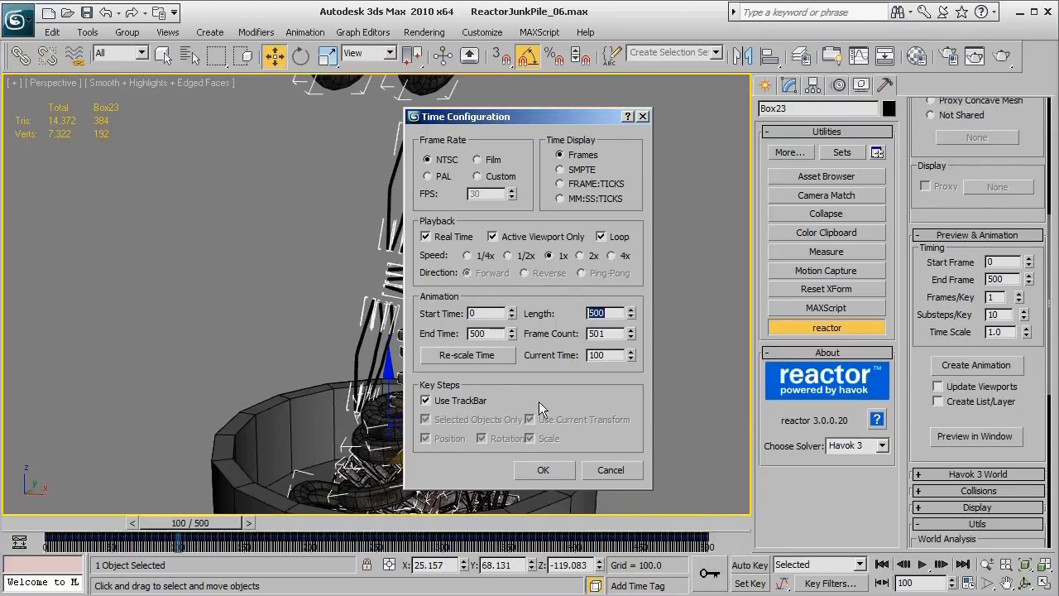
pyautogui.click(542, 470)
# - Advance the animation to frame 500 with nothing selected, checking how the debris settles in the container
pyautogui.moveTo(200, 533); pyautogui.dragTo(604, 530)
pyautogui.click(679, 392)
pyautogui.press('z')
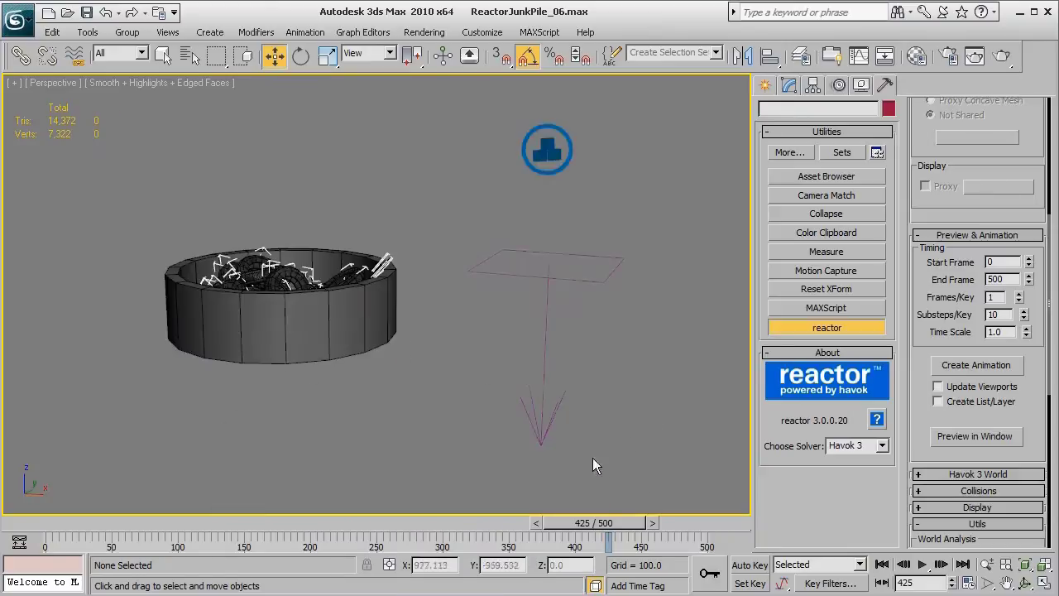
pyautogui.keyDown('alt'); pyautogui.moveTo(513, 430); pyautogui.dragTo(495, 457, button='middle'); pyautogui.keyUp('alt')
pyautogui.moveTo(358, 387); pyautogui.dragTo(504, 420, button='middle')
pyautogui.scroll(3, 516, 444)
pyautogui.moveTo(571, 520); pyautogui.dragTo(695, 512)
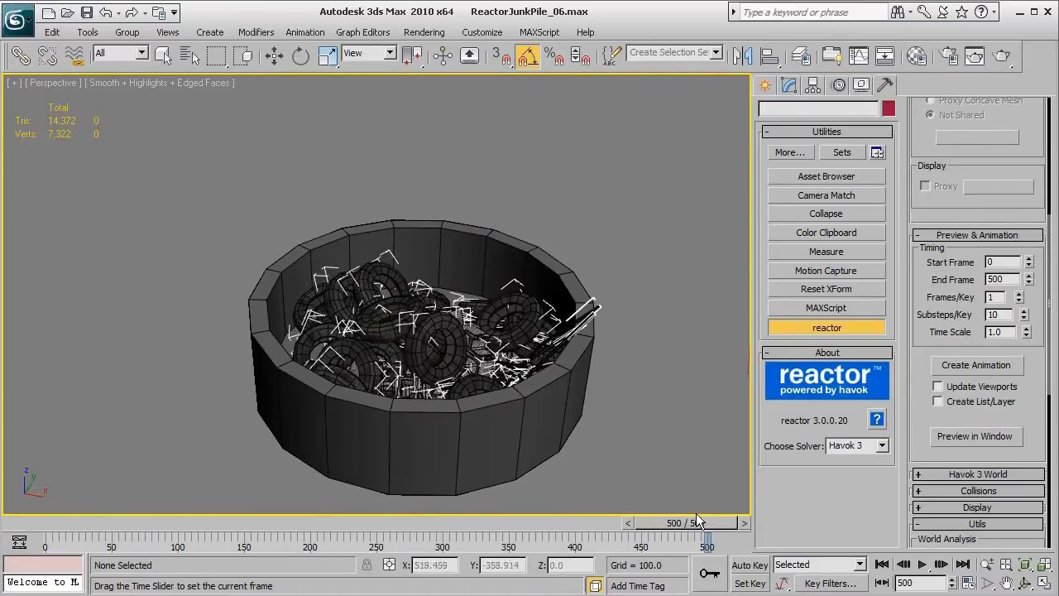
pyautogui.press('w')
pyautogui.keyDown('alt'); pyautogui.moveTo(594, 446); pyautogui.dragTo(569, 273, button='middle'); pyautogui.keyUp('alt')
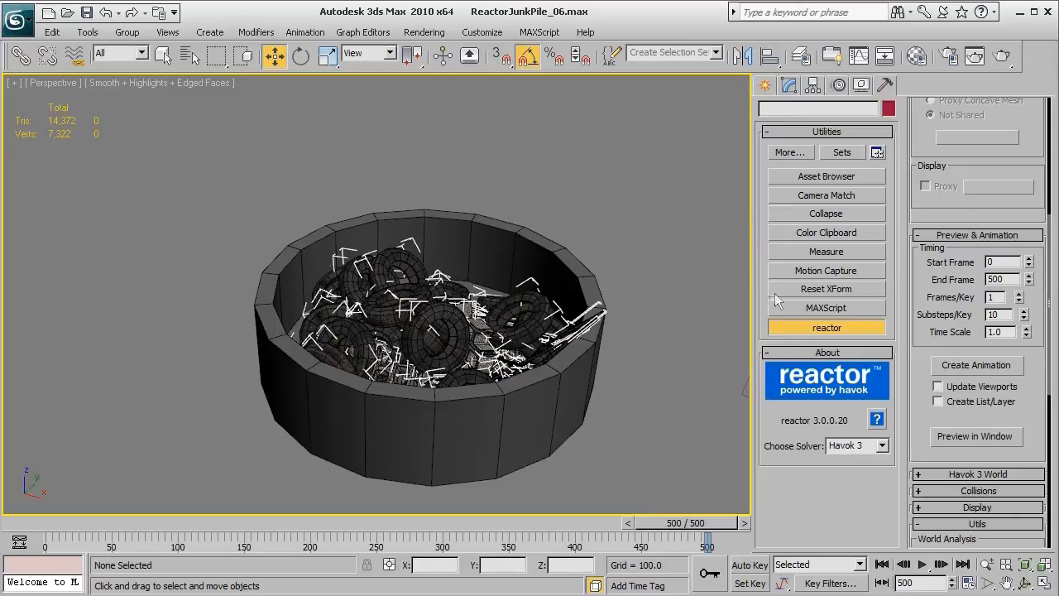
# - Close the reactor utility and narrow the command panel to a single column
pyautogui.click(779, 326)
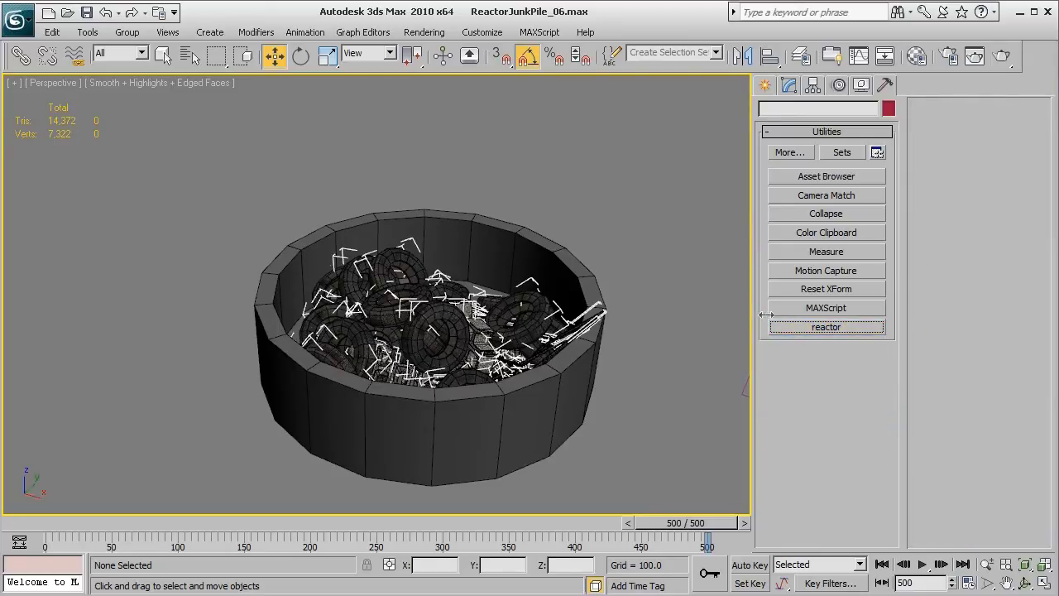
pyautogui.moveTo(874, 314); pyautogui.dragTo(905, 315)
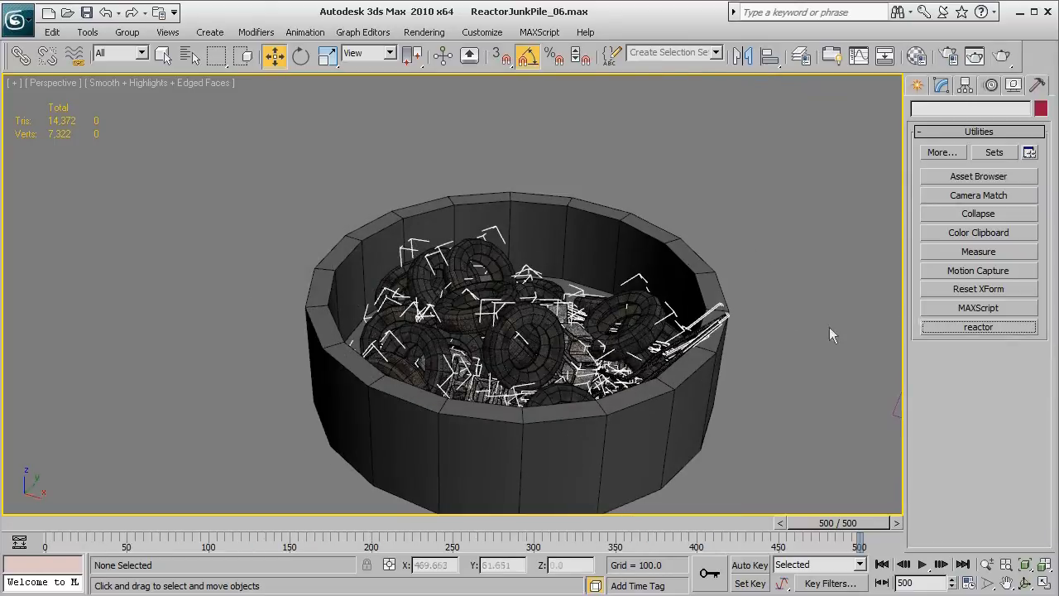
# - Delete the rigid body collection icon and the gravity arrow beside the container
pyautogui.moveTo(743, 351); pyautogui.dragTo(656, 260, button='middle')
pyautogui.scroll(-5, 649, 282)
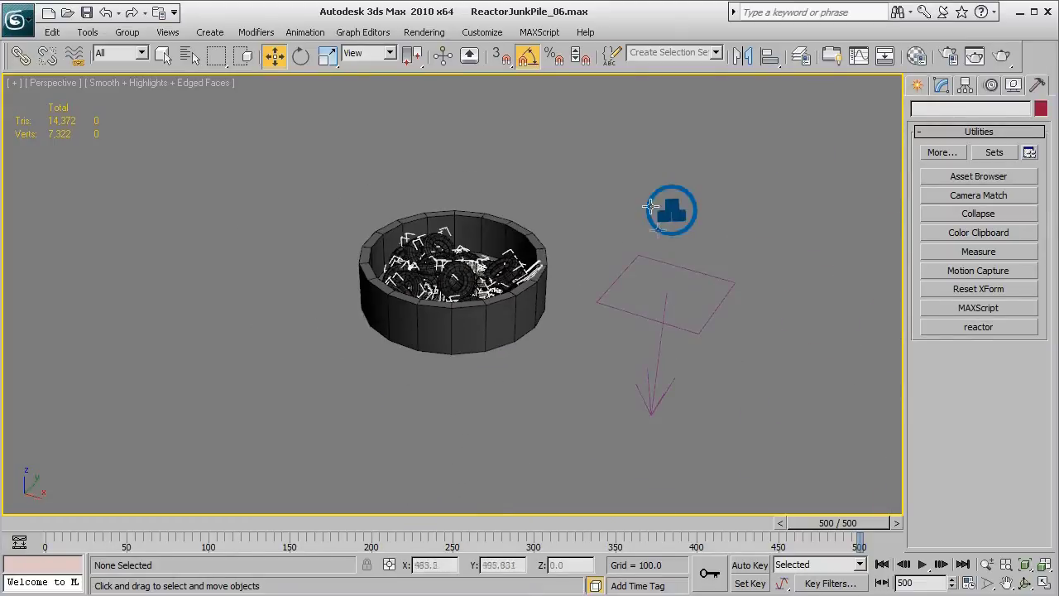
pyautogui.moveTo(619, 141); pyautogui.dragTo(770, 382)
pyautogui.scroll(5, 709, 367)
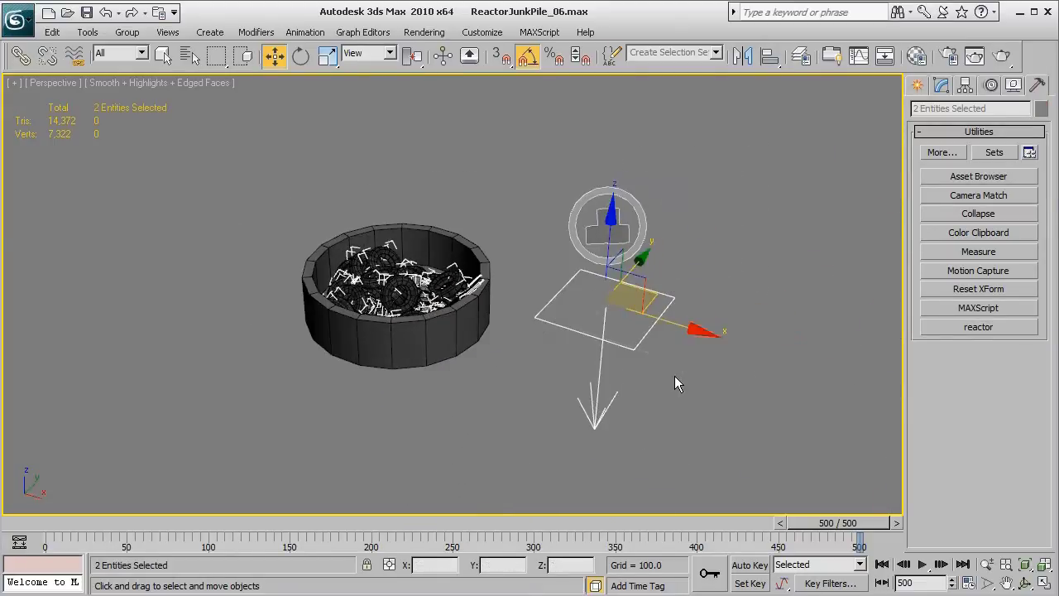
pyautogui.press('Delete')
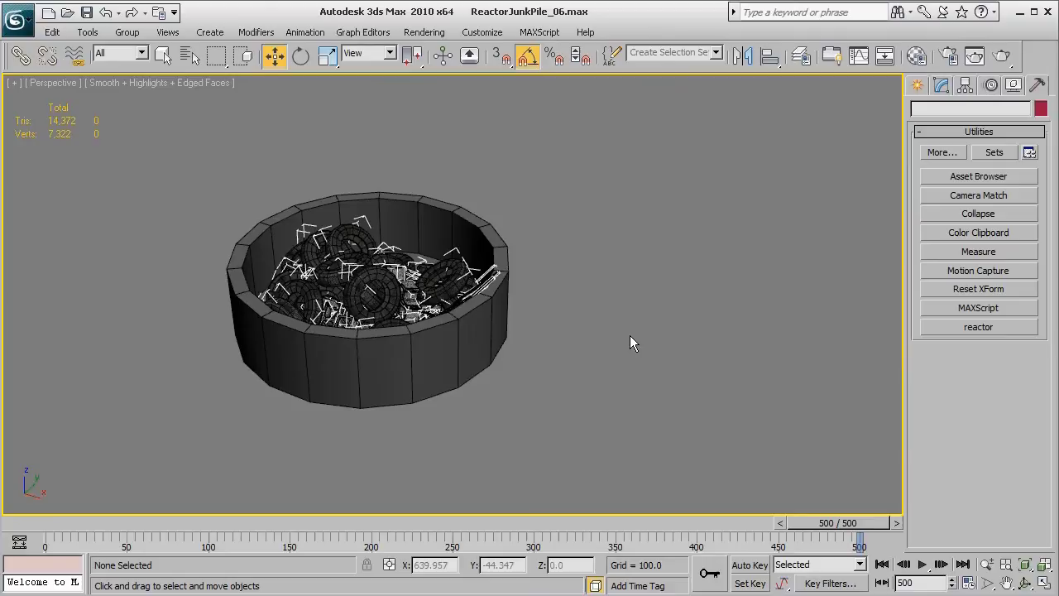
# - Delete the cylindrical container so only the debris pile remains
pyautogui.click(509, 308)
pyautogui.press('z')
pyautogui.keyDown('alt'); pyautogui.moveTo(533, 373); pyautogui.dragTo(542, 368, button='middle'); pyautogui.keyUp('alt')
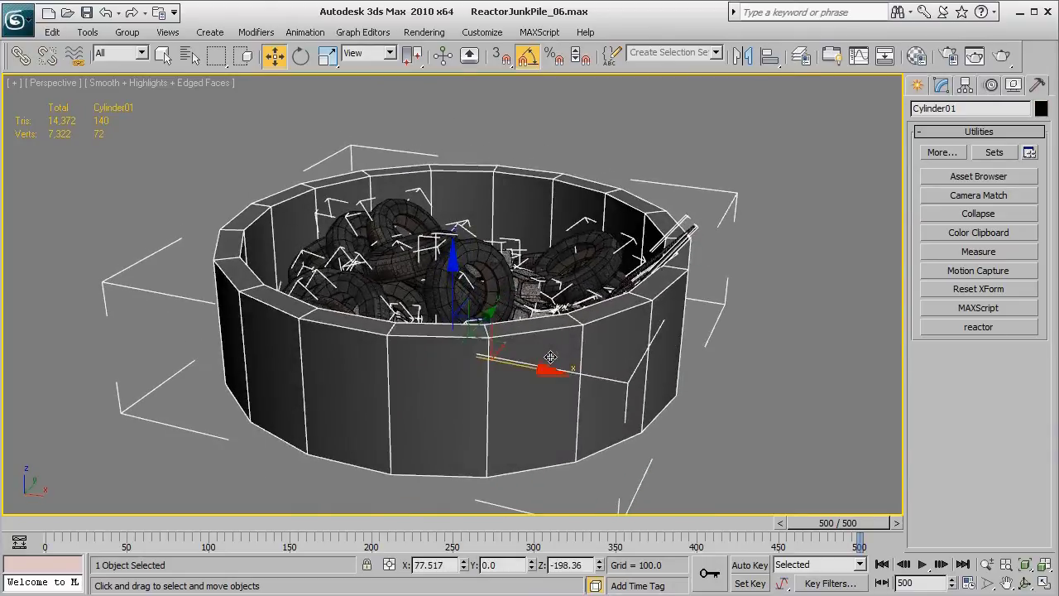
pyautogui.keyDown('alt'); pyautogui.moveTo(485, 348); pyautogui.dragTo(604, 329, button='middle'); pyautogui.keyUp('alt')
pyautogui.press('Delete')
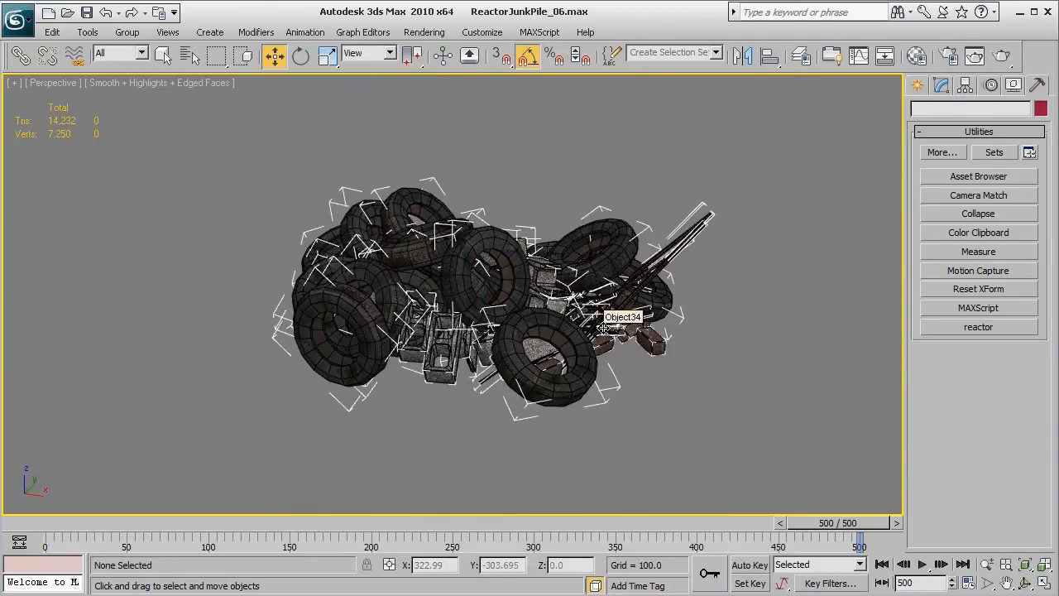
# - Turn off edged faces and enable ambient occlusion in the perspective viewport to examine the textured pile
pyautogui.keyDown('alt'); pyautogui.moveTo(463, 406); pyautogui.dragTo(229, 404, button='middle'); pyautogui.keyUp('alt')
pyautogui.press('F4')
pyautogui.moveTo(547, 411)
pyautogui.keyDown('alt'); pyautogui.mouseDown(button='middle')
pyautogui.moveTo(458, 433)
pyautogui.moveTo(413, 405)
pyautogui.mouseUp(button='middle'); pyautogui.keyUp('alt')
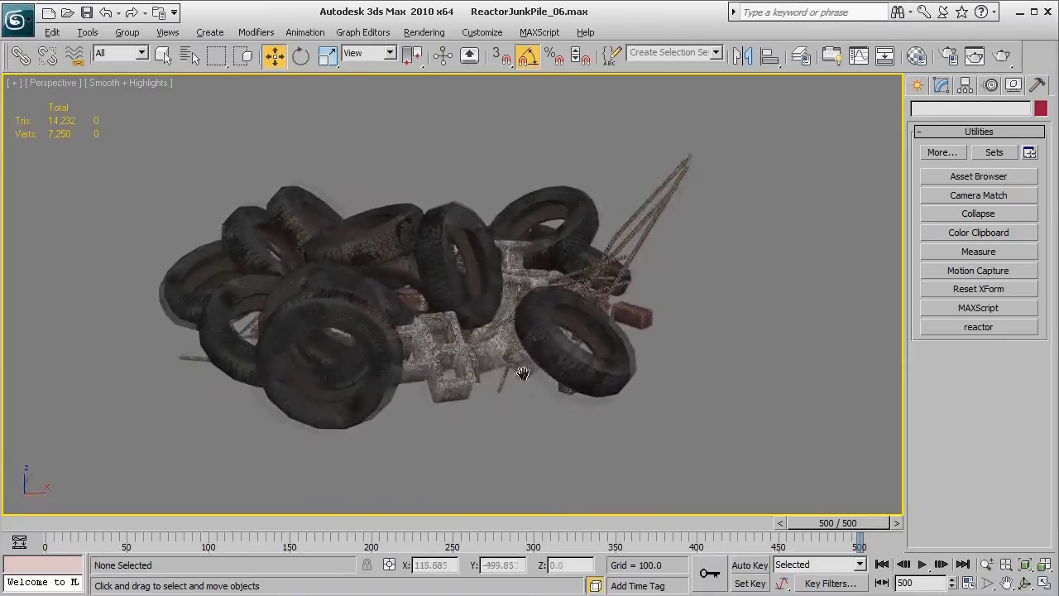
pyautogui.click(166, 83)
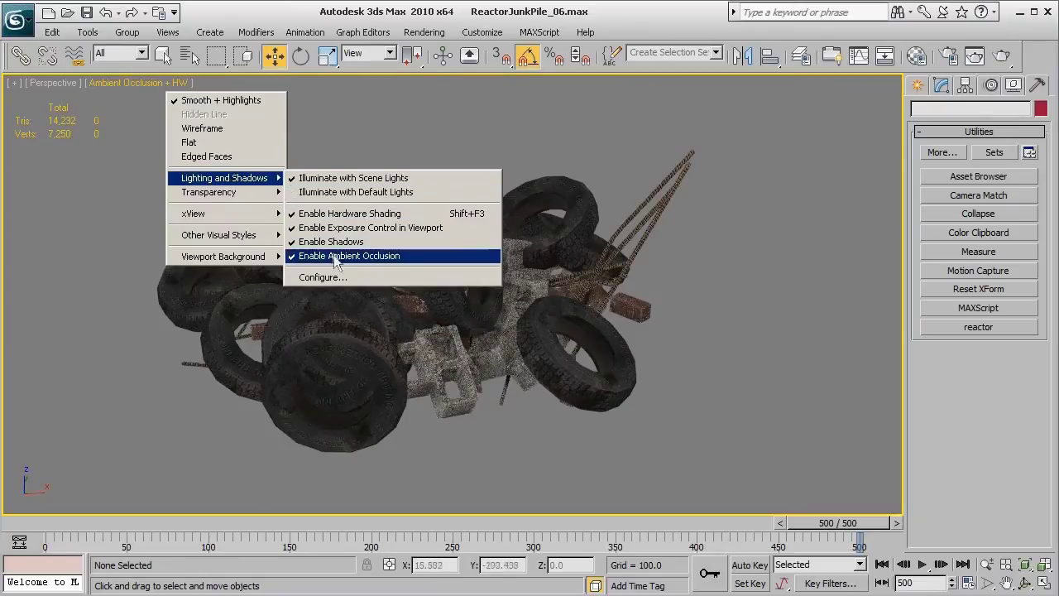
pyautogui.moveTo(740, 328)
pyautogui.keyDown('alt'); pyautogui.mouseDown(button='middle')
pyautogui.moveTo(572, 332)
pyautogui.moveTo(553, 349)
pyautogui.moveTo(567, 290)
pyautogui.moveTo(449, 326)
pyautogui.moveTo(483, 301)
pyautogui.moveTo(430, 305)
pyautogui.mouseUp(button='middle'); pyautogui.keyUp('alt')
pyautogui.keyDown('alt'); pyautogui.moveTo(463, 290); pyautogui.dragTo(667, 309, button='middle'); pyautogui.keyUp('alt')
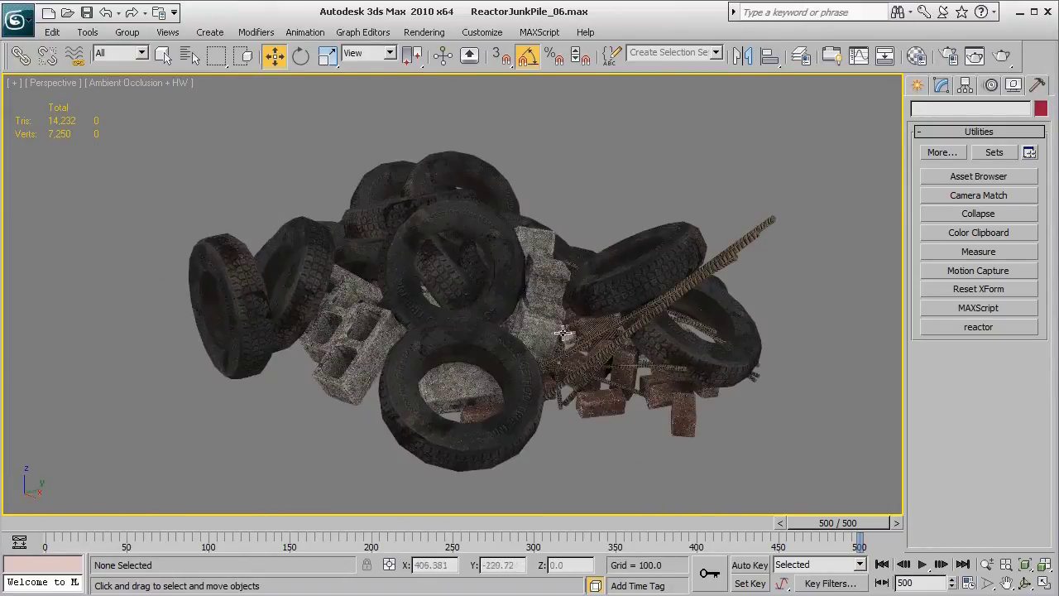
pyautogui.keyDown('alt'); pyautogui.moveTo(563, 333); pyautogui.dragTo(509, 316, button='middle'); pyautogui.keyUp('alt')
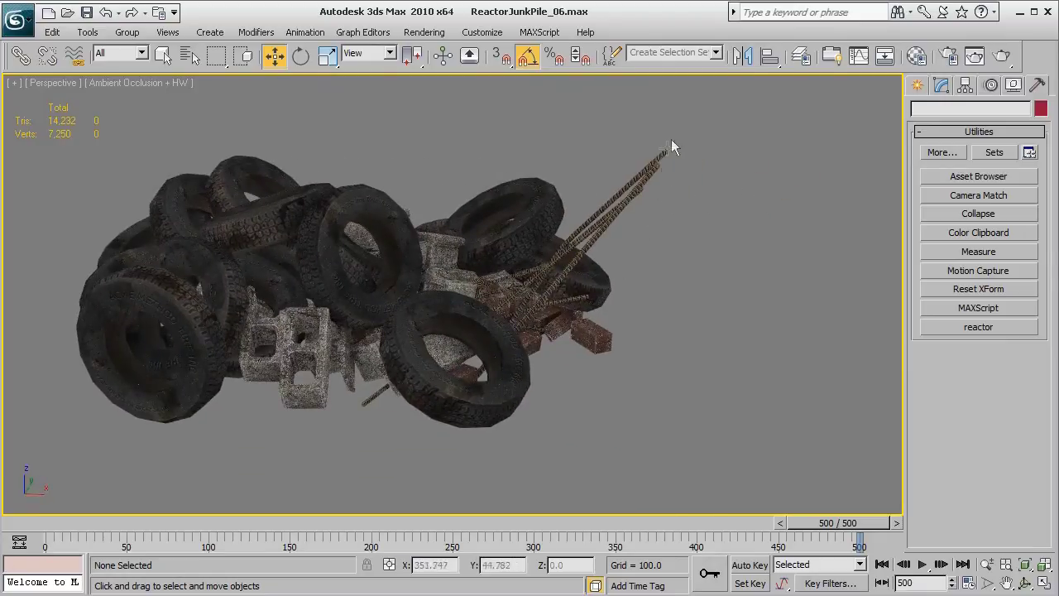
# - Shift the three rebar rods sticking out of the pile together along X toward the pile at frame 500, and deselect them
pyautogui.moveTo(627, 232); pyautogui.dragTo(627, 234)
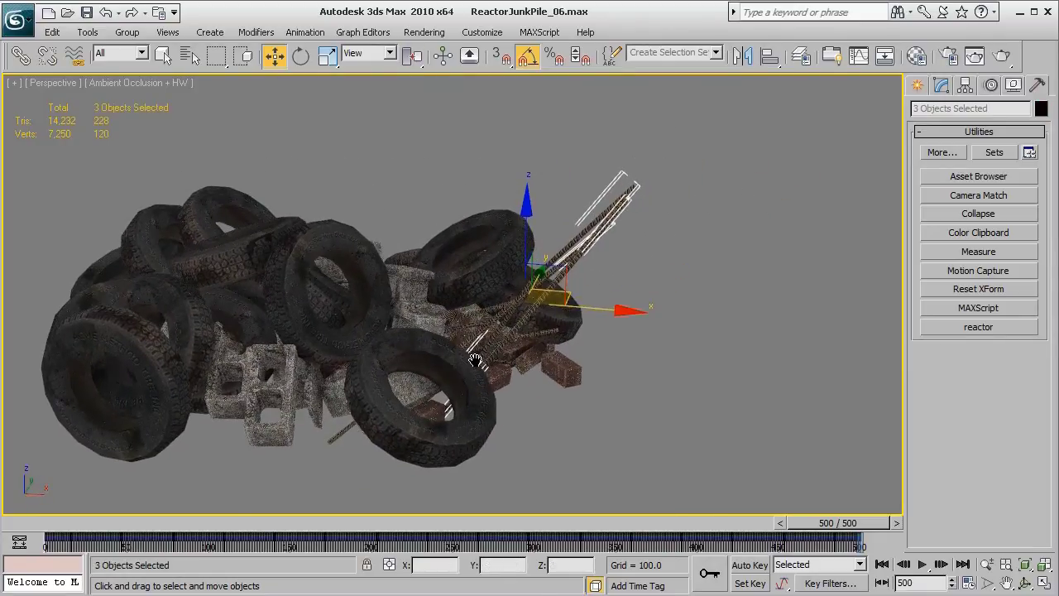
pyautogui.scroll(5, 521, 348)
pyautogui.keyDown('alt'); pyautogui.moveTo(546, 368); pyautogui.dragTo(498, 352, button='middle'); pyautogui.keyUp('alt')
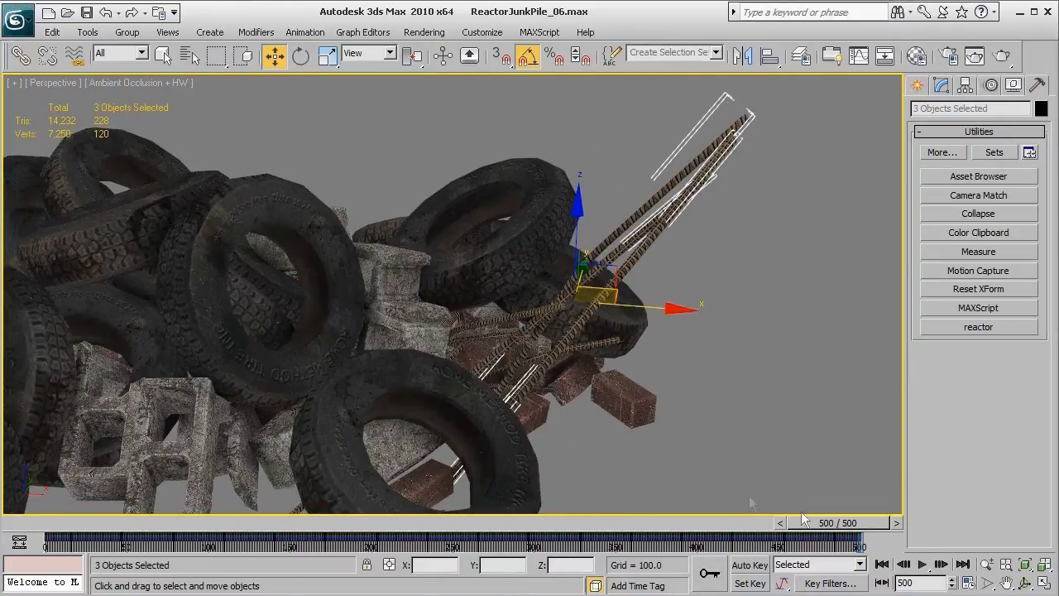
pyautogui.moveTo(801, 516); pyautogui.dragTo(845, 491)
pyautogui.press('w')
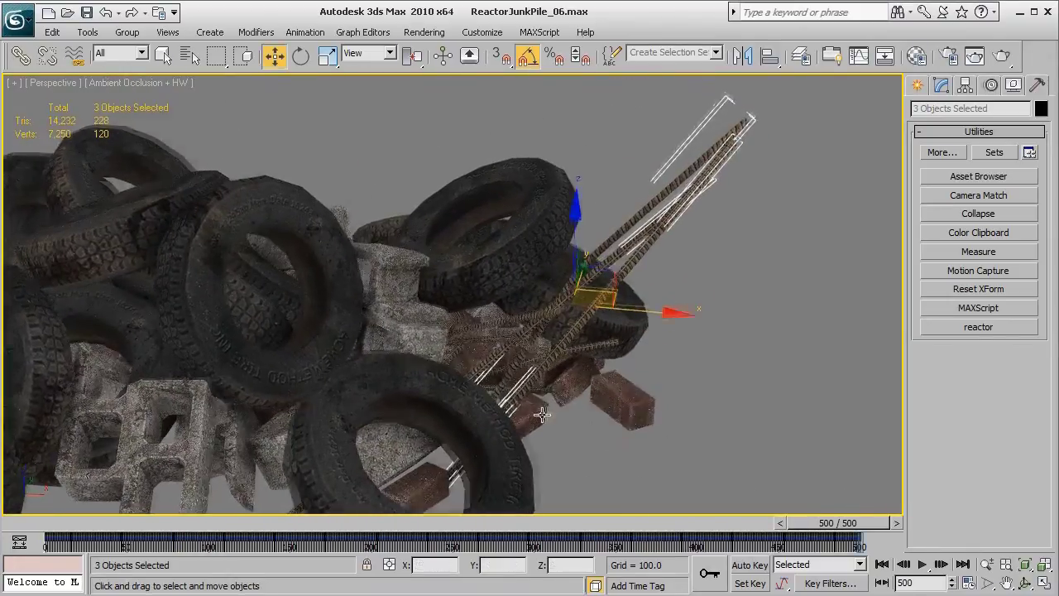
pyautogui.keyDown('alt'); pyautogui.moveTo(542, 414); pyautogui.dragTo(533, 426, button='middle'); pyautogui.keyUp('alt')
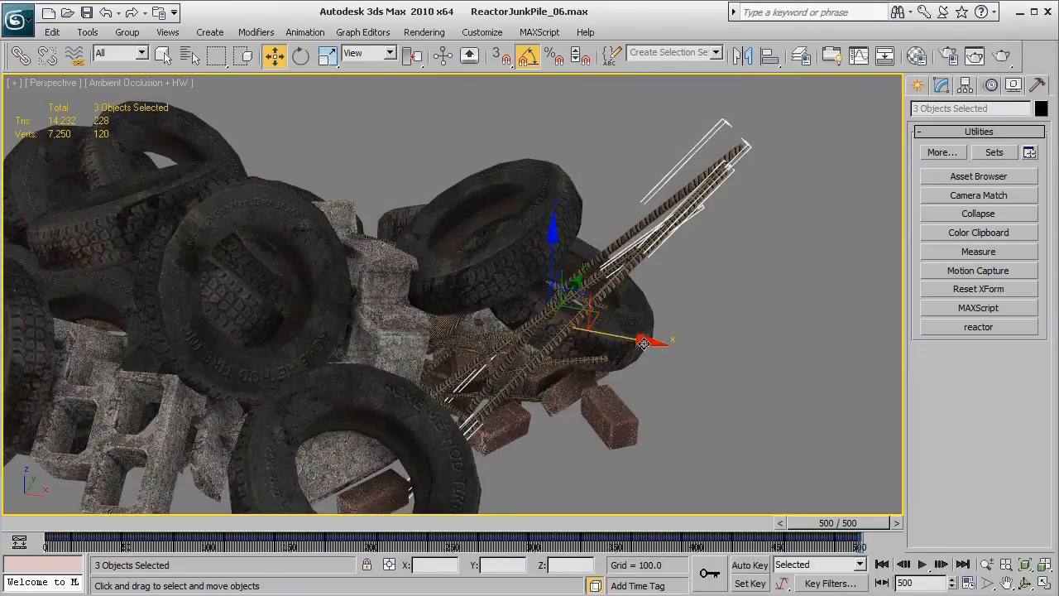
pyautogui.moveTo(643, 342); pyautogui.dragTo(463, 328)
pyautogui.keyDown('alt'); pyautogui.moveTo(463, 329); pyautogui.dragTo(403, 452, button='middle'); pyautogui.keyUp('alt')
pyautogui.scroll(3, 404, 452)
pyautogui.click(660, 212)
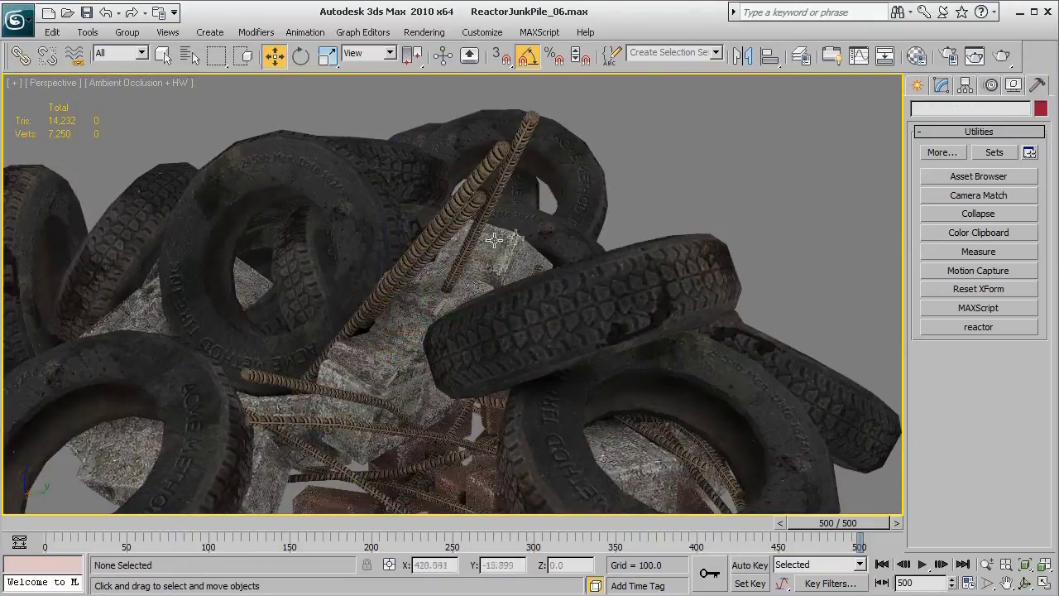
# - Move one of the protruding rebar rods along Y to separate it from the other two
pyautogui.click(479, 236)
pyautogui.moveTo(525, 292); pyautogui.dragTo(612, 296)
pyautogui.keyDown('alt'); pyautogui.moveTo(525, 378); pyautogui.dragTo(366, 309, button='middle'); pyautogui.keyUp('alt')
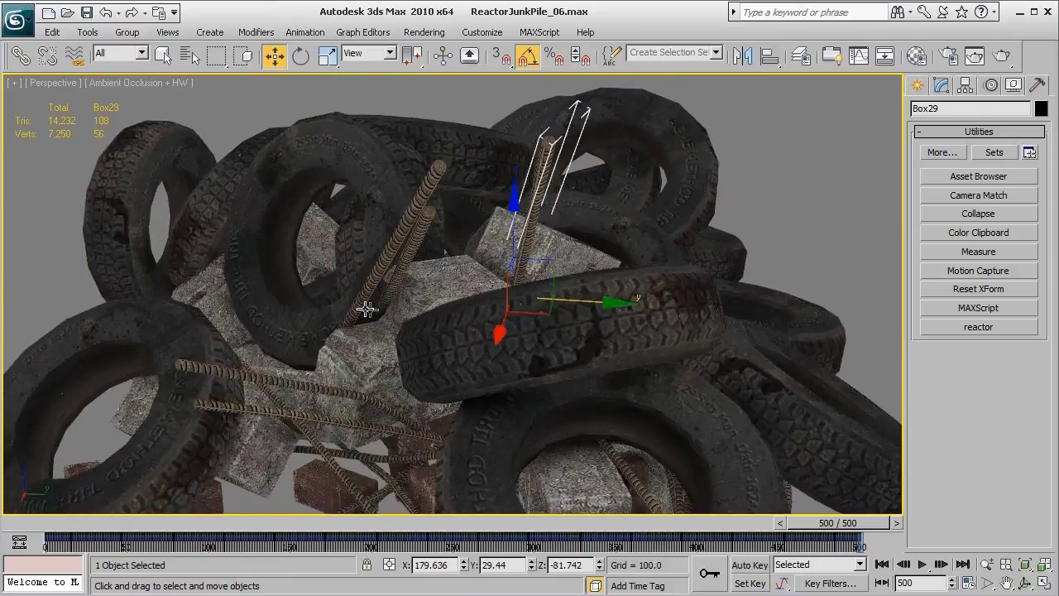
pyautogui.click(307, 339)
# - Lower one of the two remaining protruding rebar rods slightly along Z, and clear the selection
pyautogui.keyDown('alt'); pyautogui.moveTo(307, 338); pyautogui.dragTo(380, 286, button='middle'); pyautogui.keyUp('alt')
pyautogui.click(438, 171)
pyautogui.click(553, 213)
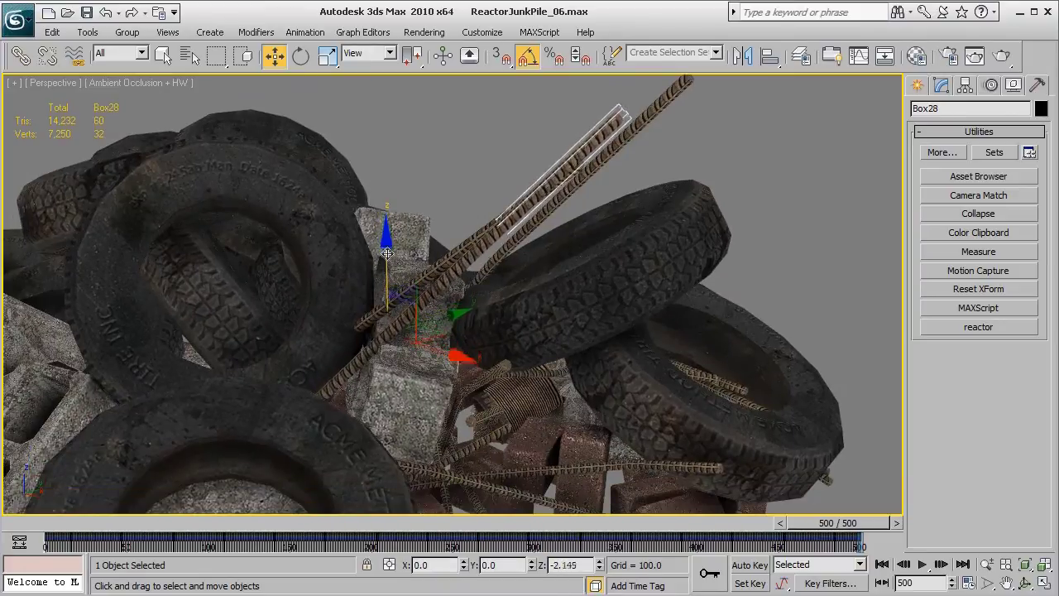
pyautogui.click(455, 212)
pyautogui.click(460, 252)
pyautogui.keyDown('alt'); pyautogui.moveTo(460, 252); pyautogui.dragTo(390, 281, button='middle'); pyautogui.keyUp('alt')
pyautogui.click(798, 256)
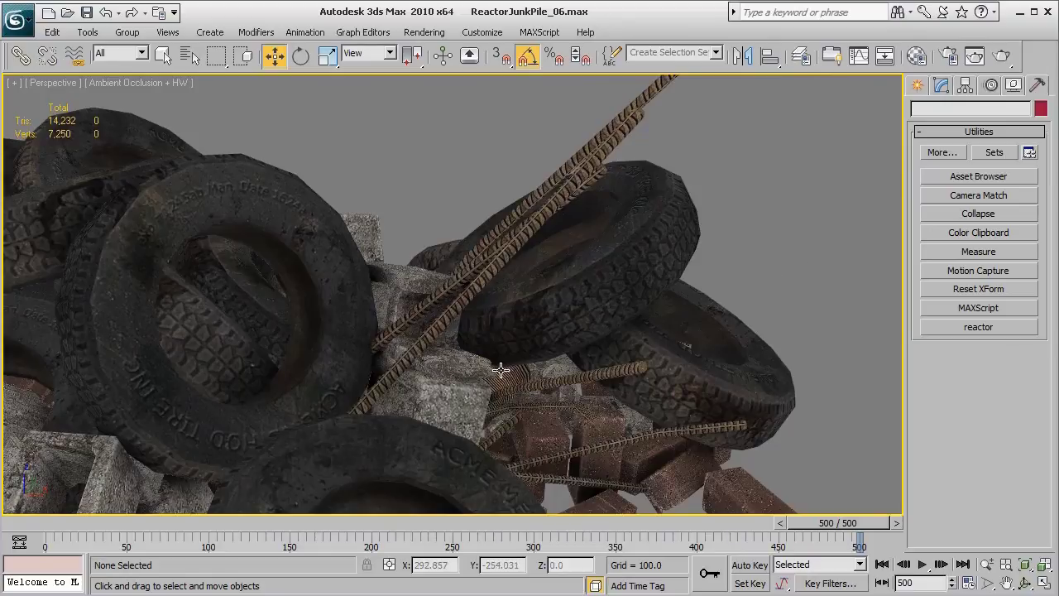
# - Examine the textured pile and its outermost upright tire from several sides at frame 500
pyautogui.scroll(-5, 503, 366)
pyautogui.keyDown('alt'); pyautogui.moveTo(527, 394); pyautogui.dragTo(546, 353, button='middle'); pyautogui.keyUp('alt')
pyautogui.click(687, 325)
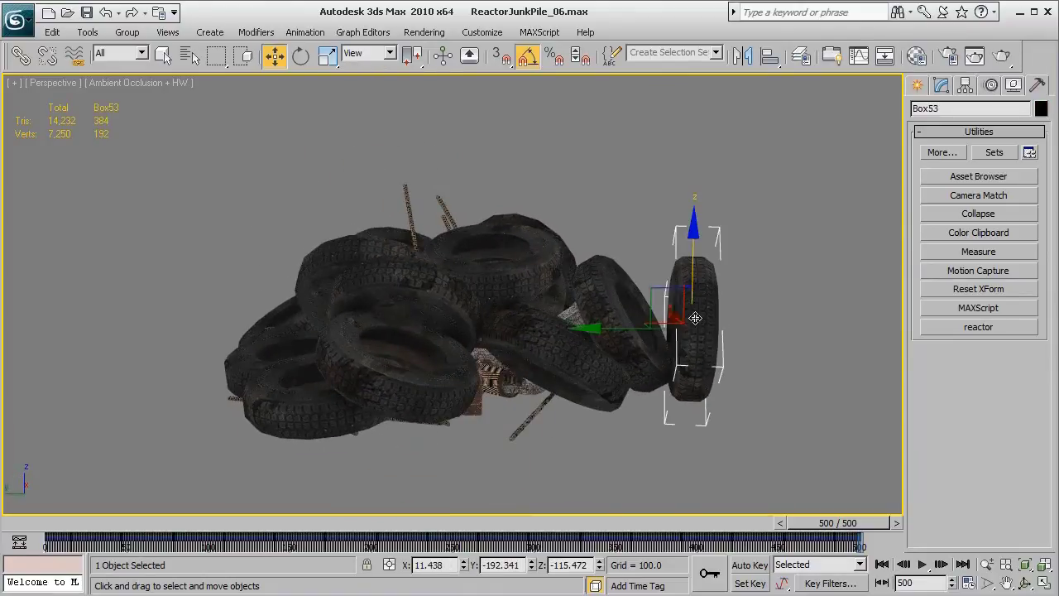
pyautogui.keyDown('alt'); pyautogui.moveTo(687, 325); pyautogui.dragTo(649, 373, button='middle'); pyautogui.keyUp('alt')
pyautogui.click(751, 395)
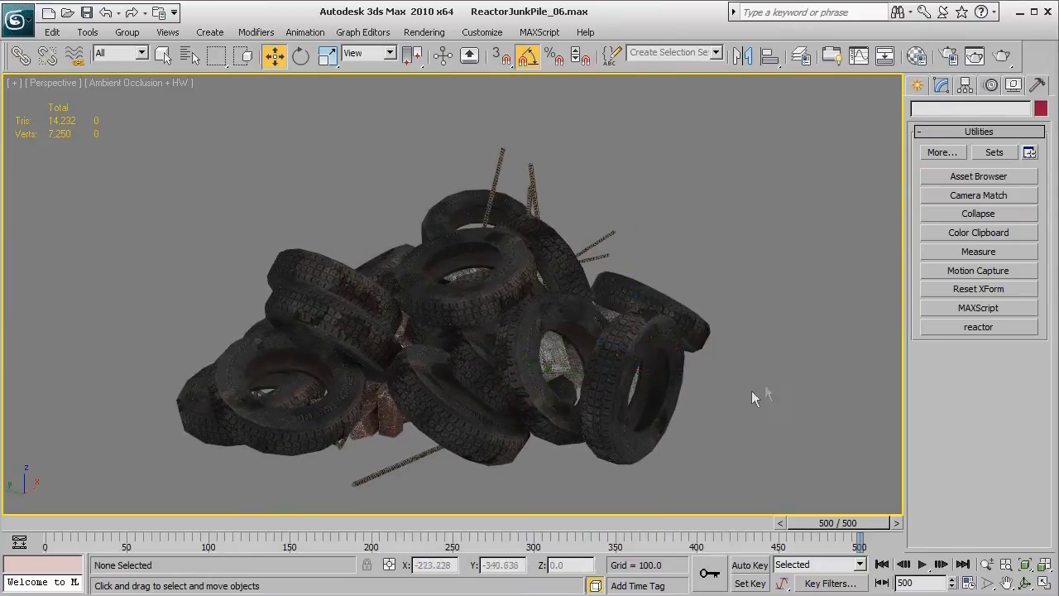
pyautogui.keyDown('alt'); pyautogui.moveTo(751, 394); pyautogui.dragTo(677, 426, button='middle'); pyautogui.keyUp('alt')
pyautogui.click(719, 368)
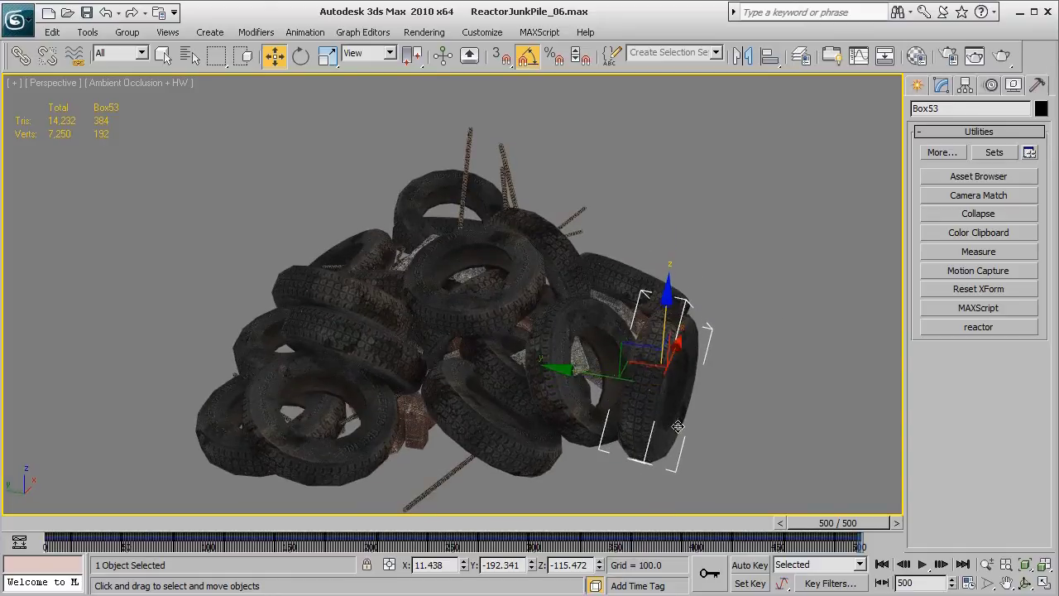
pyautogui.click(747, 374)
pyautogui.keyDown('alt'); pyautogui.moveTo(685, 339); pyautogui.dragTo(622, 174, button='middle'); pyautogui.keyUp('alt')
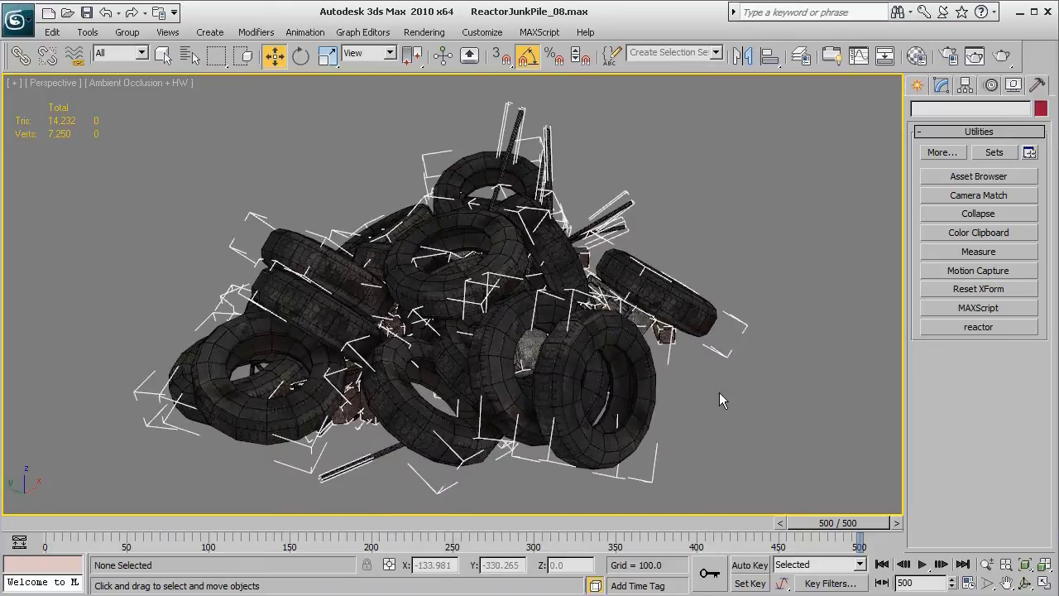
# - Select all the debris objects in the pile at frame 500 and remove their animation keys
pyautogui.keyDown('alt'); pyautogui.moveTo(728, 397); pyautogui.dragTo(723, 398, button='middle'); pyautogui.keyUp('alt')
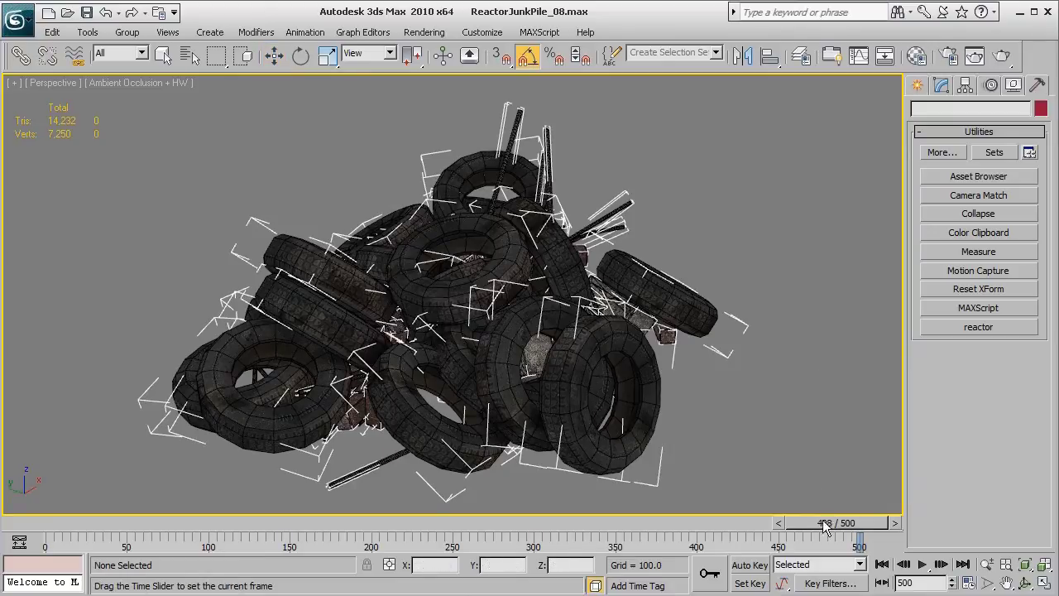
pyautogui.moveTo(823, 520)
pyautogui.mouseDown()
pyautogui.moveTo(165, 521)
pyautogui.moveTo(82, 508)
pyautogui.moveTo(837, 521)
pyautogui.mouseUp()
pyautogui.press('w')
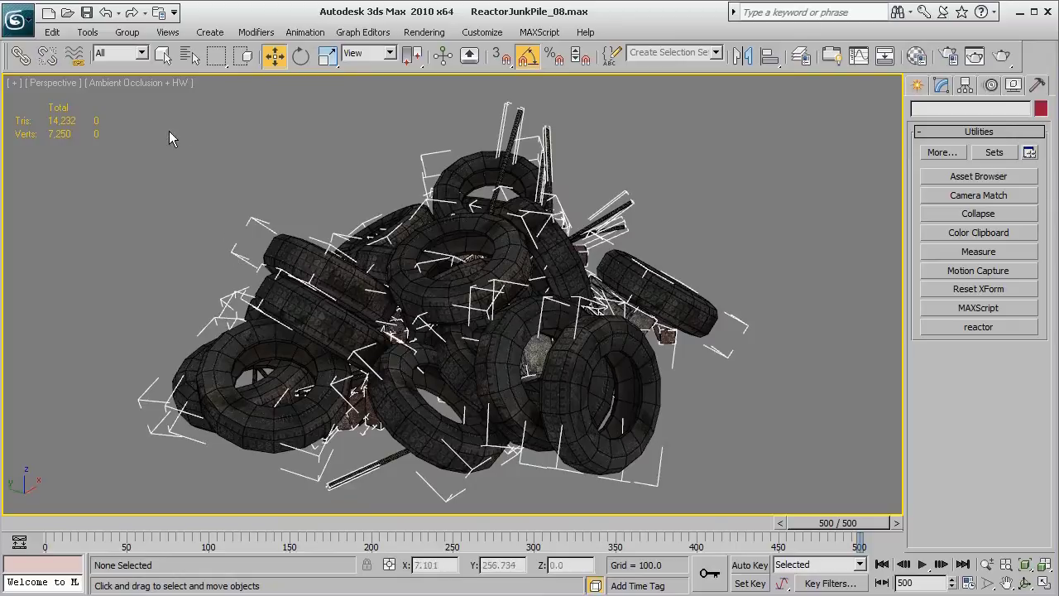
pyautogui.moveTo(114, 96); pyautogui.dragTo(900, 541)
pyautogui.click(191, 136)
pyautogui.moveTo(139, 98); pyautogui.dragTo(802, 500)
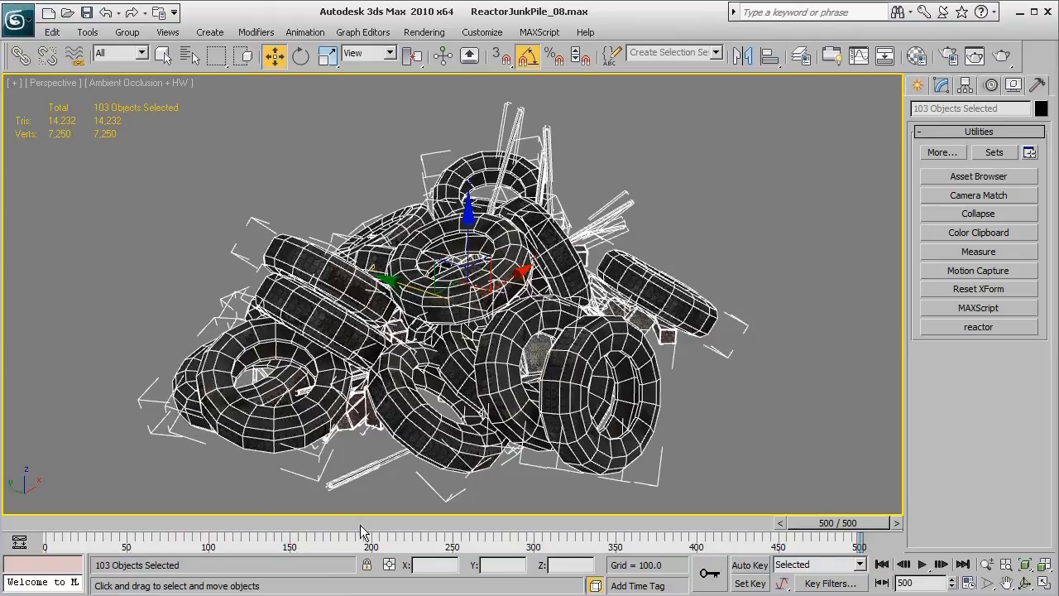
# - Scrub the timeline between frames 0 and 500 to check the pile for remaining motion, clearing the selection
pyautogui.moveTo(818, 528); pyautogui.dragTo(50, 515)
pyautogui.press('w')
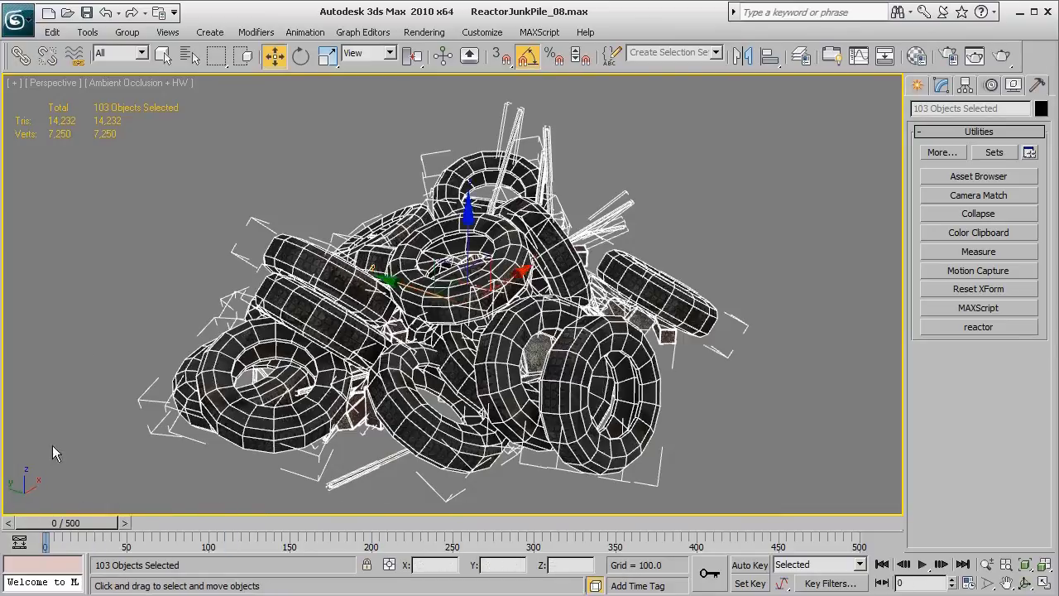
pyautogui.click(75, 287)
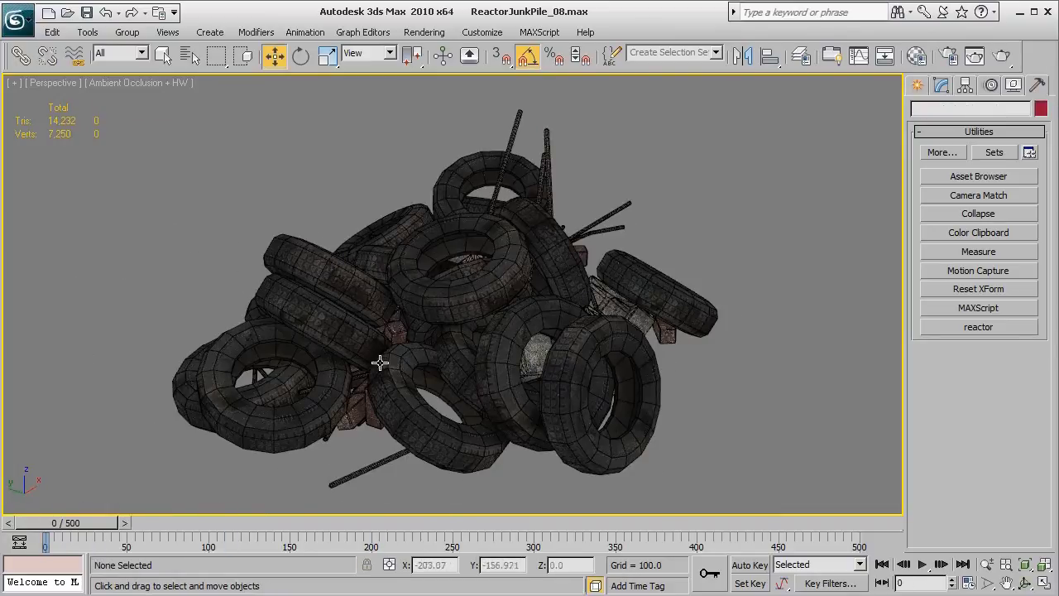
pyautogui.keyDown('alt'); pyautogui.moveTo(380, 362); pyautogui.dragTo(465, 416, button='middle'); pyautogui.keyUp('alt')
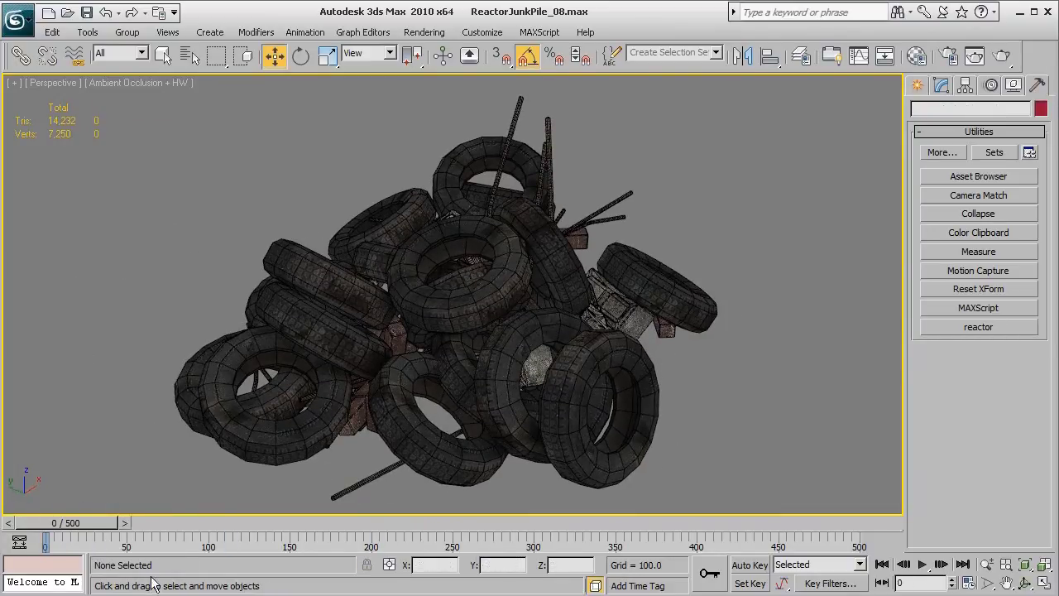
pyautogui.moveTo(75, 523); pyautogui.dragTo(849, 523)
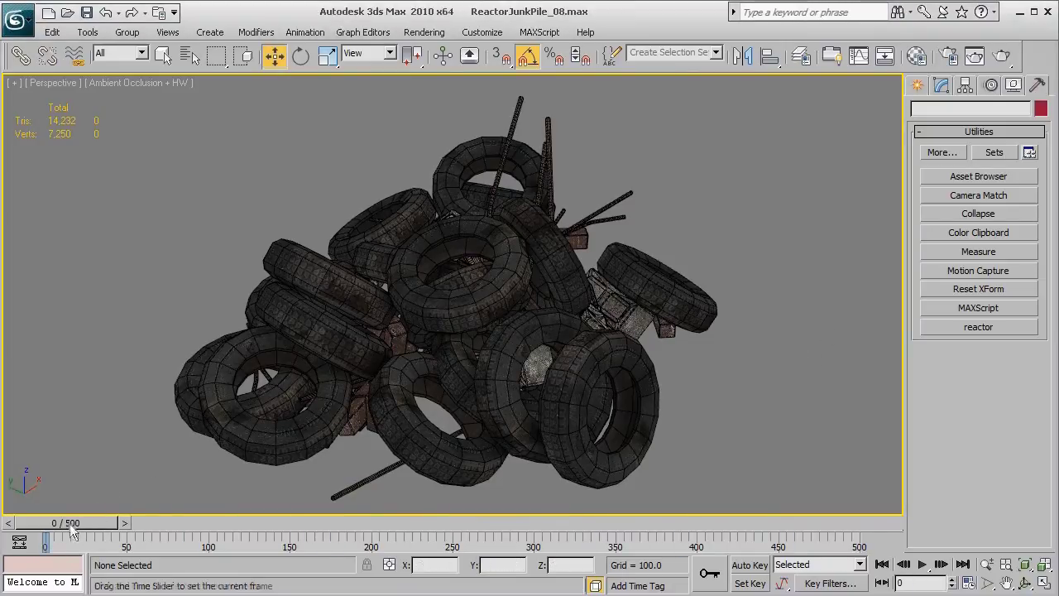
pyautogui.moveTo(74, 522)
pyautogui.mouseDown()
pyautogui.moveTo(319, 523)
pyautogui.moveTo(71, 523)
pyautogui.mouseUp()
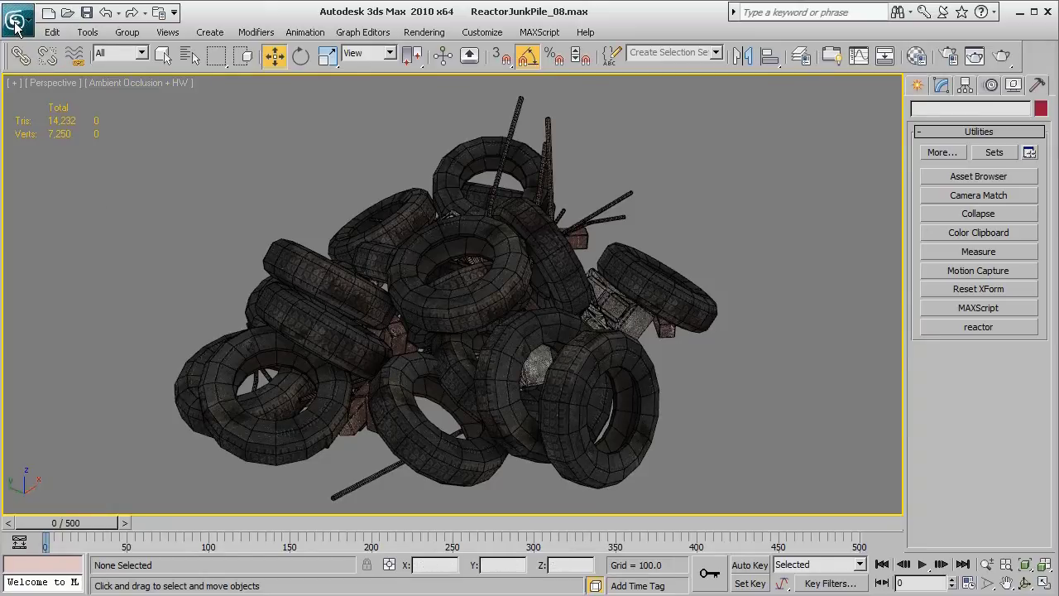
# - Attach all the other debris objects to the upright tire Box53, combining the pile into a single Editable Poly
pyautogui.click(335, 276)
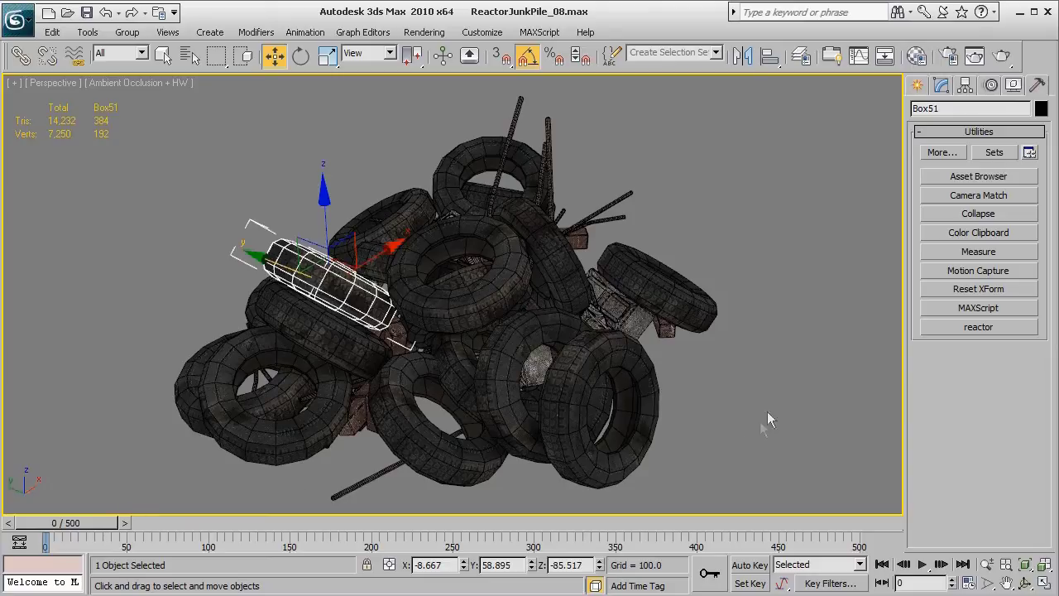
pyautogui.click(708, 417)
pyautogui.click(651, 422)
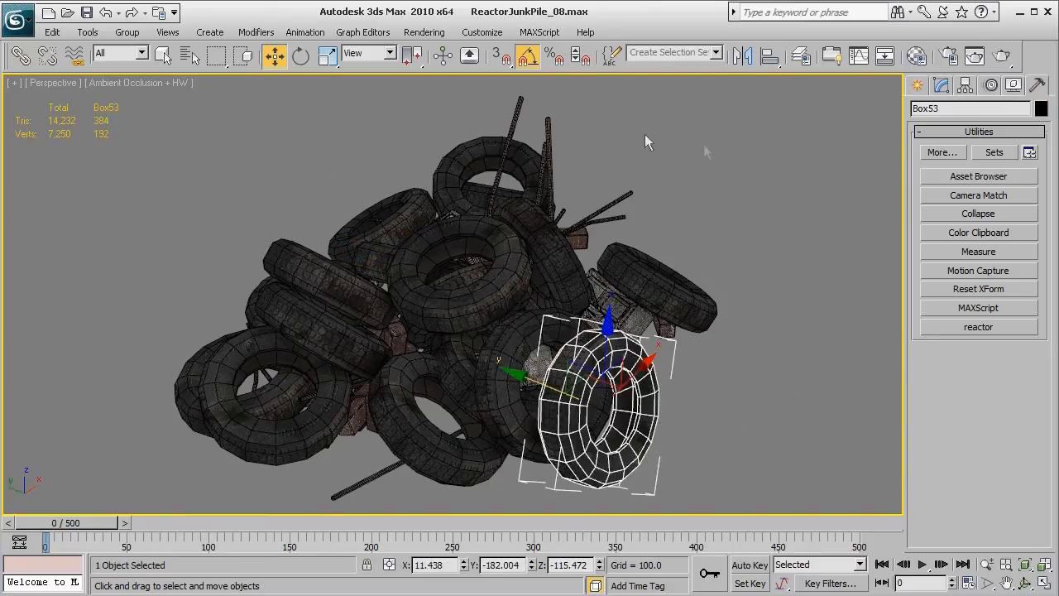
pyautogui.click(917, 86)
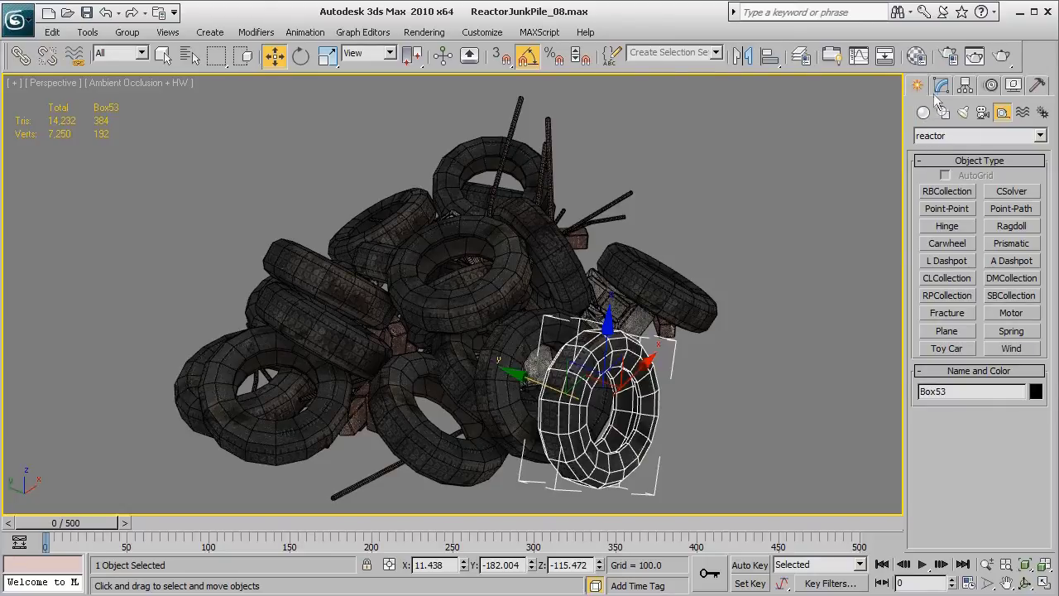
pyautogui.click(941, 86)
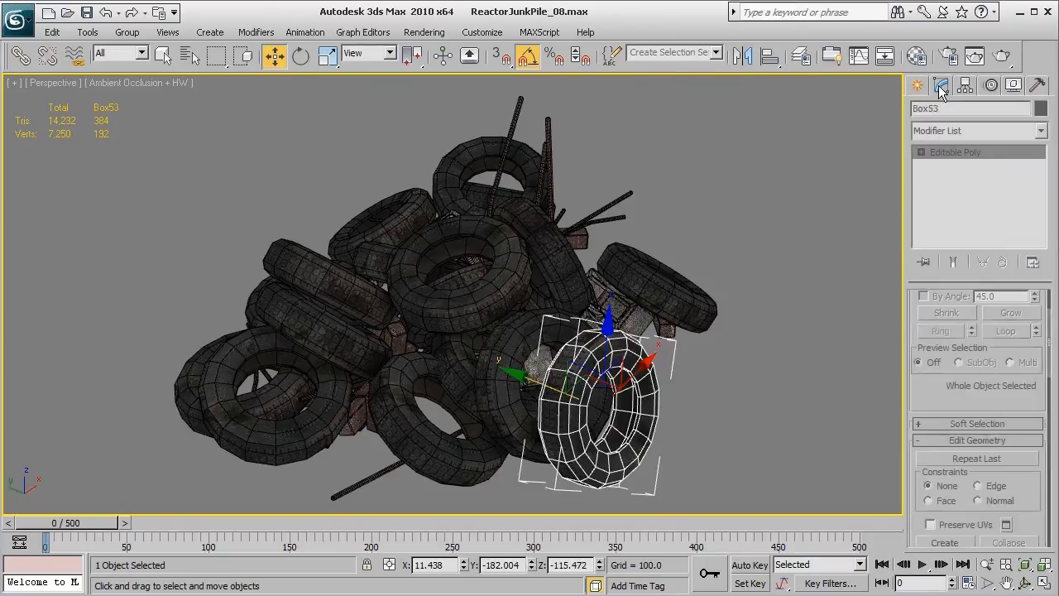
pyautogui.scroll(-5, 918, 386)
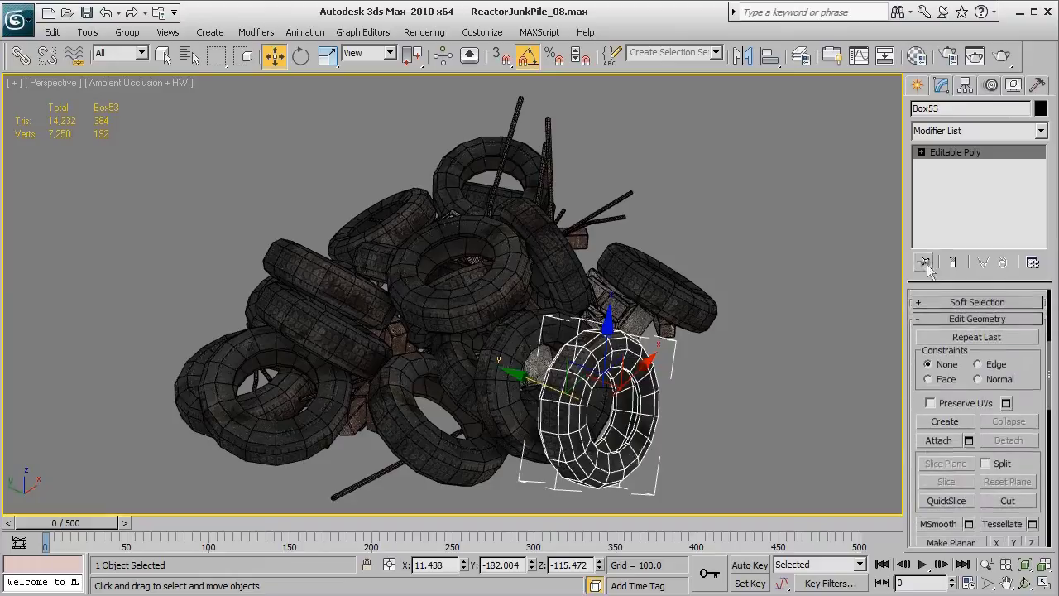
pyautogui.click(969, 441)
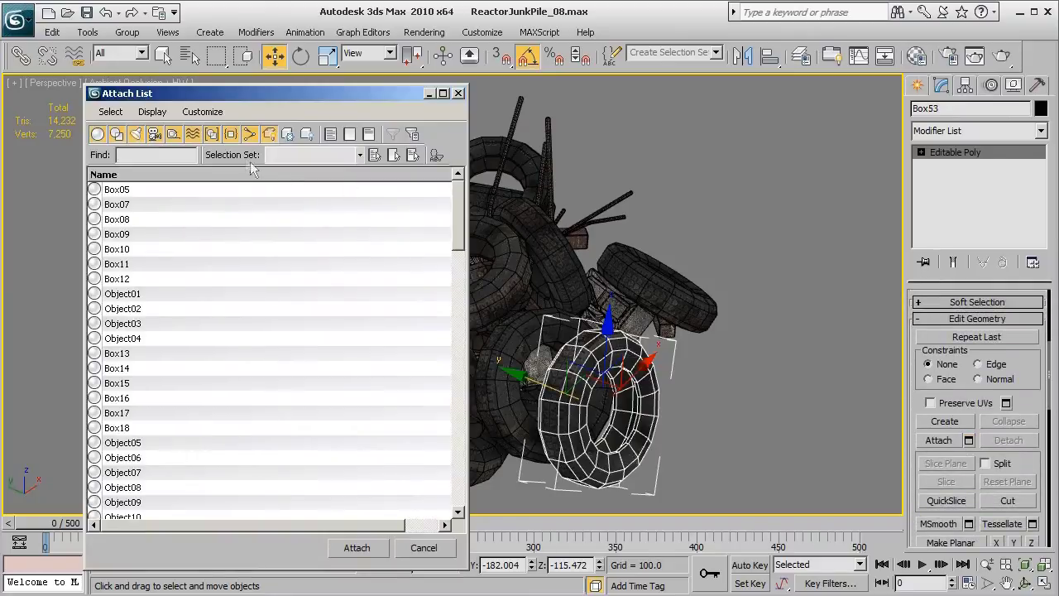
pyautogui.click(380, 158)
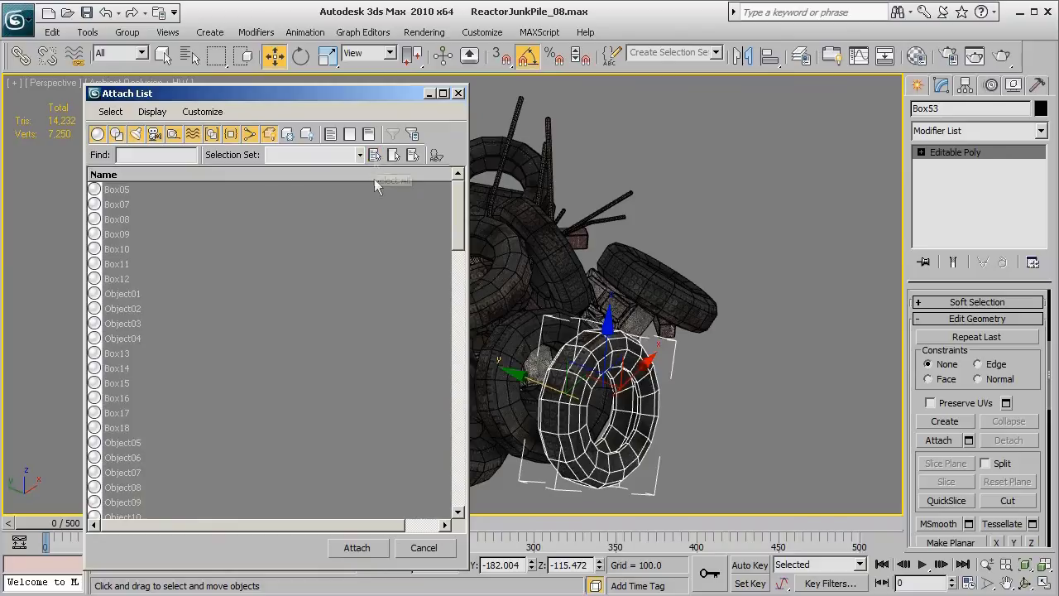
pyautogui.click(357, 548)
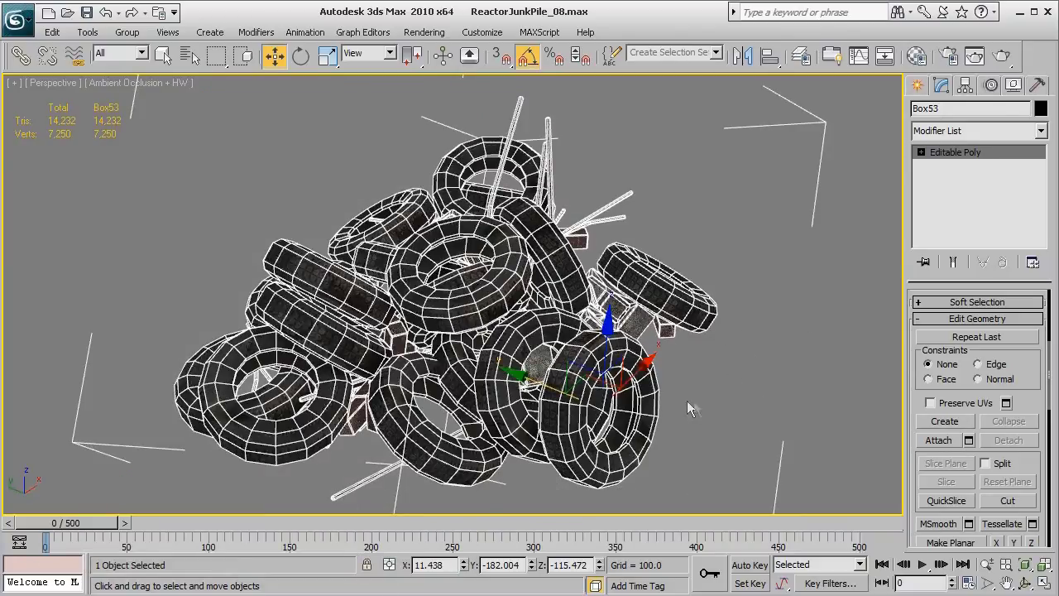
# - Apply Reset XForm to the combined pile and collapse the result back to an Editable Poly
pyautogui.scroll(-5, 687, 400)
pyautogui.keyDown('alt'); pyautogui.moveTo(598, 412); pyautogui.dragTo(527, 402, button='middle'); pyautogui.keyUp('alt')
pyautogui.scroll(3, 525, 401)
pyautogui.scroll(2, 526, 403)
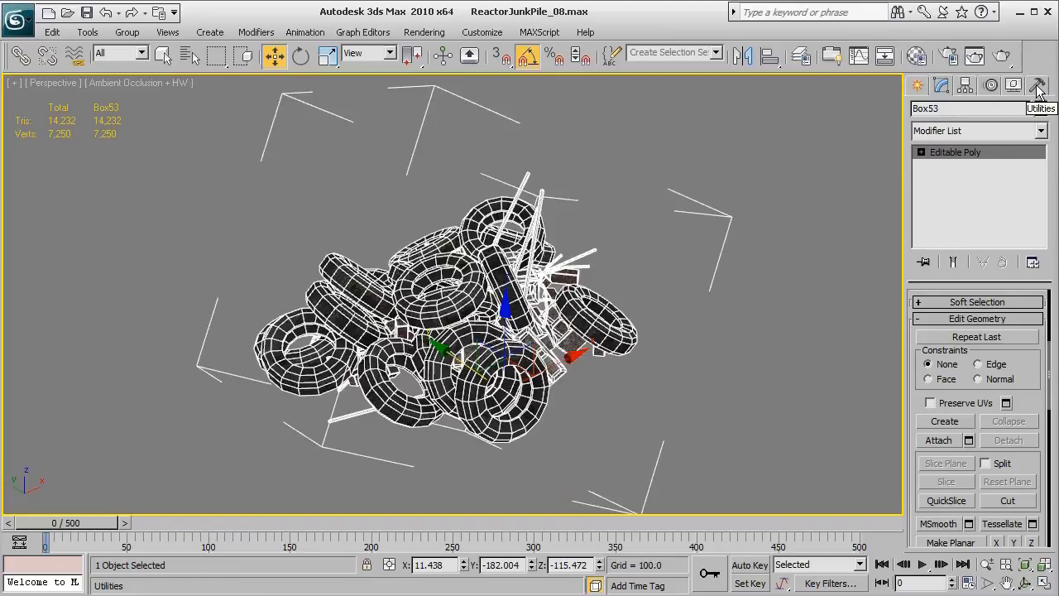
pyautogui.click(1038, 86)
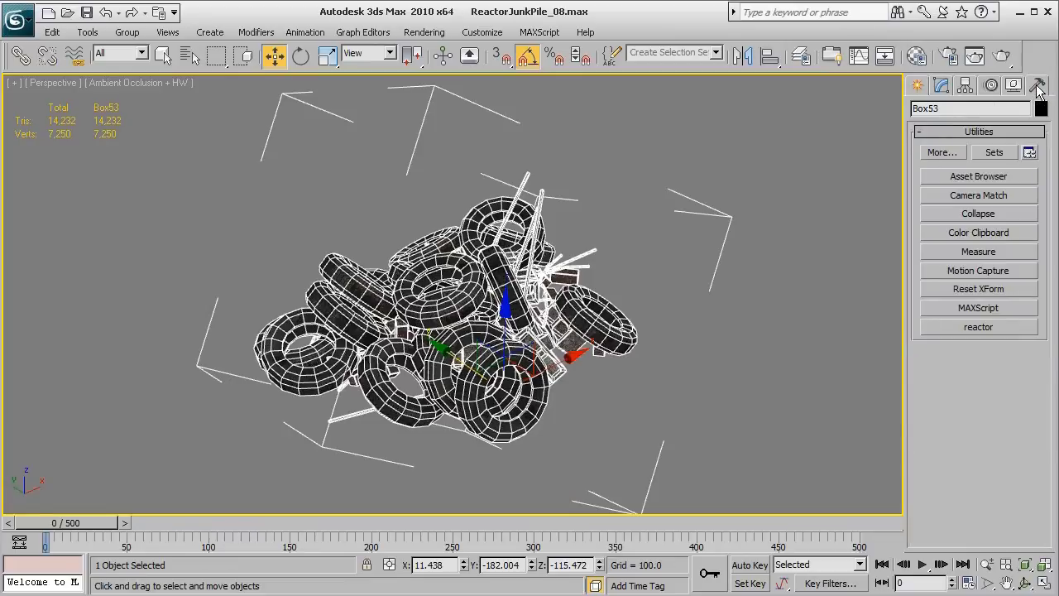
pyautogui.click(978, 291)
pyautogui.click(962, 382)
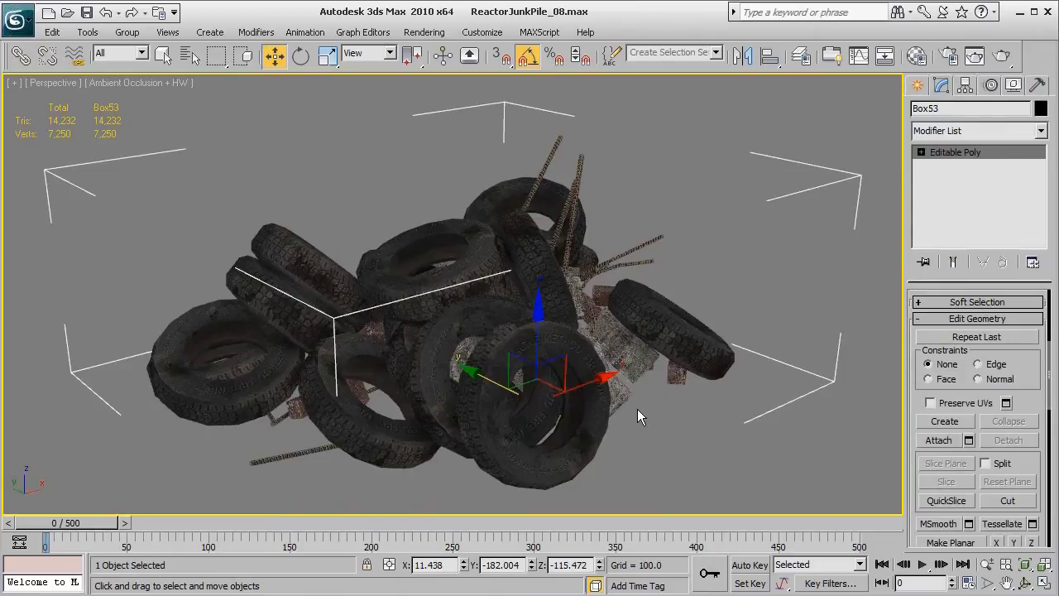
# - Examine the combined pile from all around and below with edged faces displayed, and deselect it
pyautogui.moveTo(637, 408)
pyautogui.keyDown('alt'); pyautogui.mouseDown(button='middle')
pyautogui.moveTo(505, 390)
pyautogui.moveTo(561, 368)
pyautogui.mouseUp(button='middle'); pyautogui.keyUp('alt')
pyautogui.keyDown('alt'); pyautogui.moveTo(489, 411); pyautogui.dragTo(520, 392, button='middle'); pyautogui.keyUp('alt')
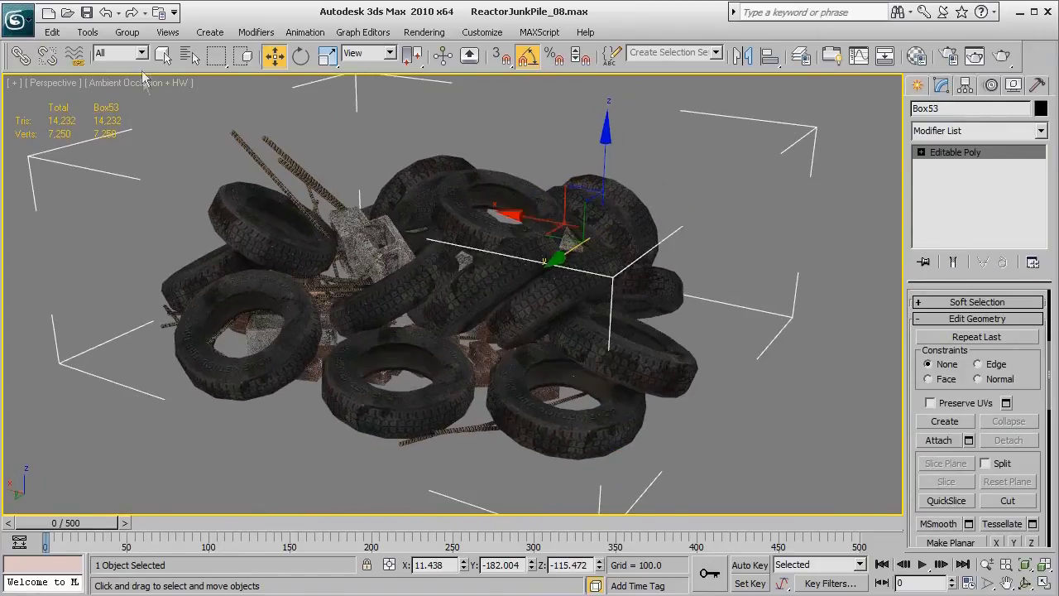
pyautogui.click(168, 58)
pyautogui.keyDown('alt'); pyautogui.moveTo(681, 413); pyautogui.dragTo(594, 359, button='middle'); pyautogui.keyUp('alt')
pyautogui.scroll(5, 594, 358)
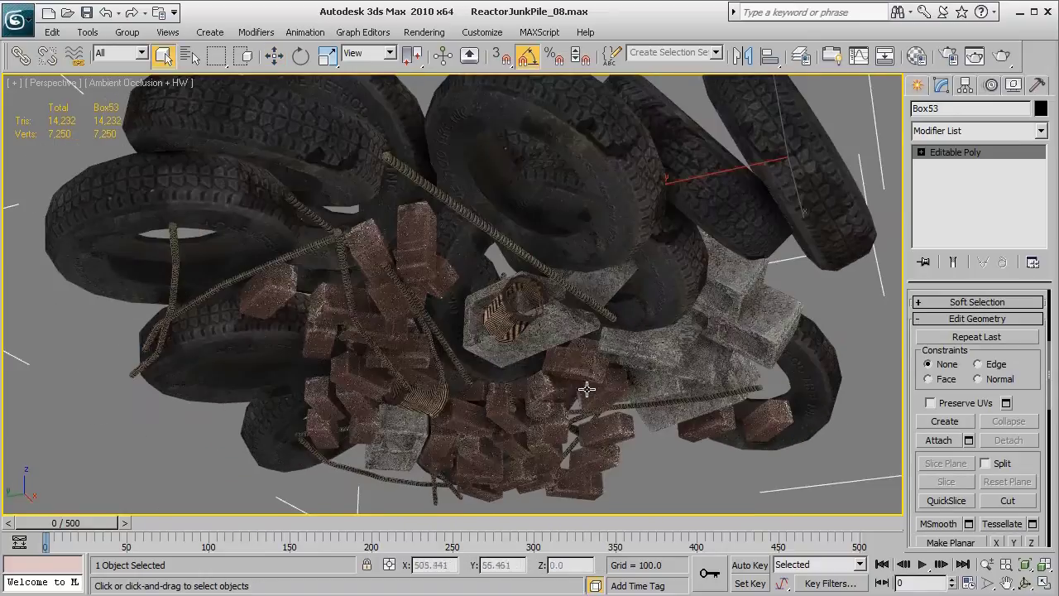
pyautogui.press('F4')
pyautogui.moveTo(533, 409)
pyautogui.keyDown('alt'); pyautogui.mouseDown(button='middle')
pyautogui.moveTo(524, 378)
pyautogui.moveTo(530, 388)
pyautogui.mouseUp(button='middle'); pyautogui.keyUp('alt')
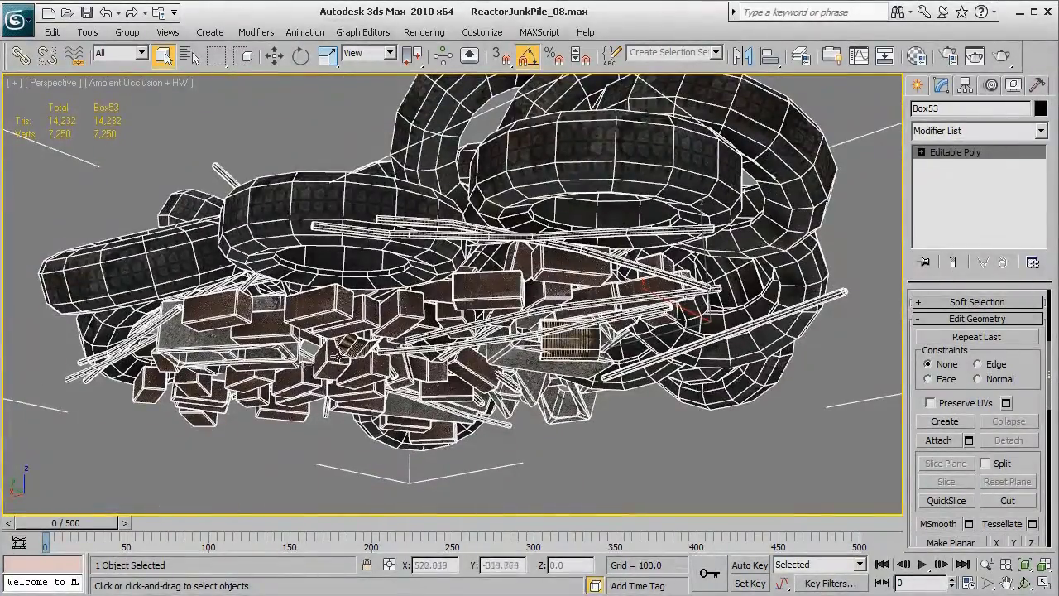
pyautogui.keyDown('alt'); pyautogui.moveTo(429, 396); pyautogui.dragTo(507, 362, button='middle'); pyautogui.keyUp('alt')
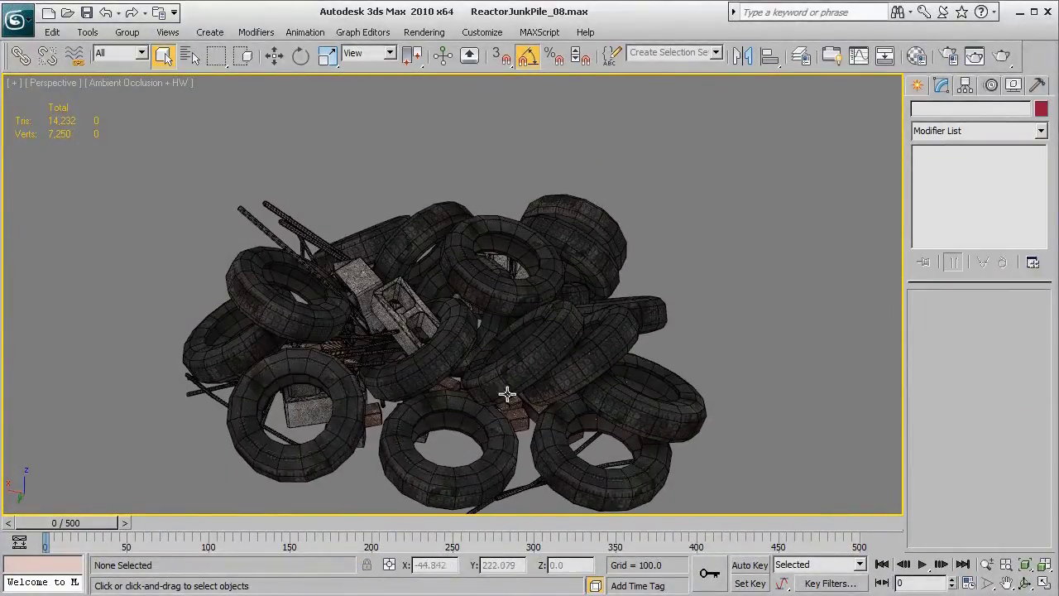
pyautogui.moveTo(505, 392); pyautogui.dragTo(499, 370, button='middle')
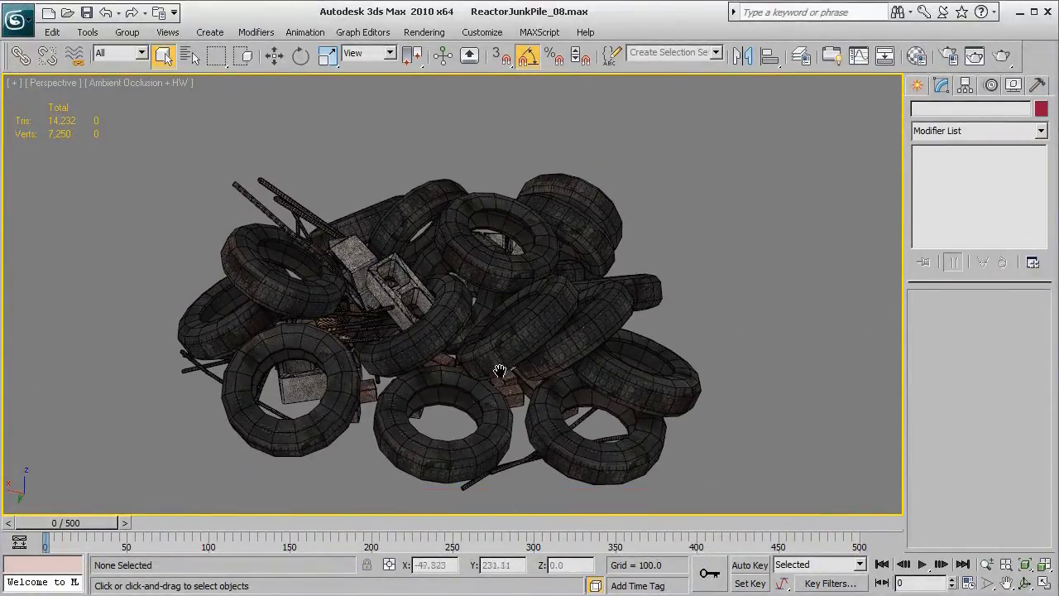
# - Try rotating the whole combined pile about the Y axis, then undo the rotation and clear the selection
pyautogui.click(489, 307)
pyautogui.press('e')
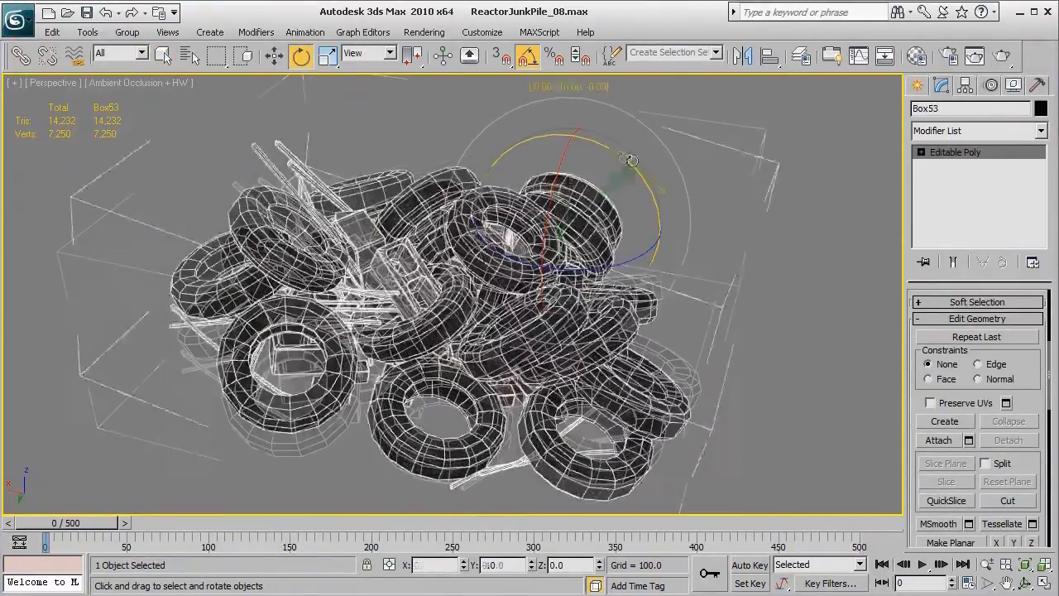
pyautogui.moveTo(629, 160); pyautogui.dragTo(649, 182)
pyautogui.hotkey('ctrl', 'z')
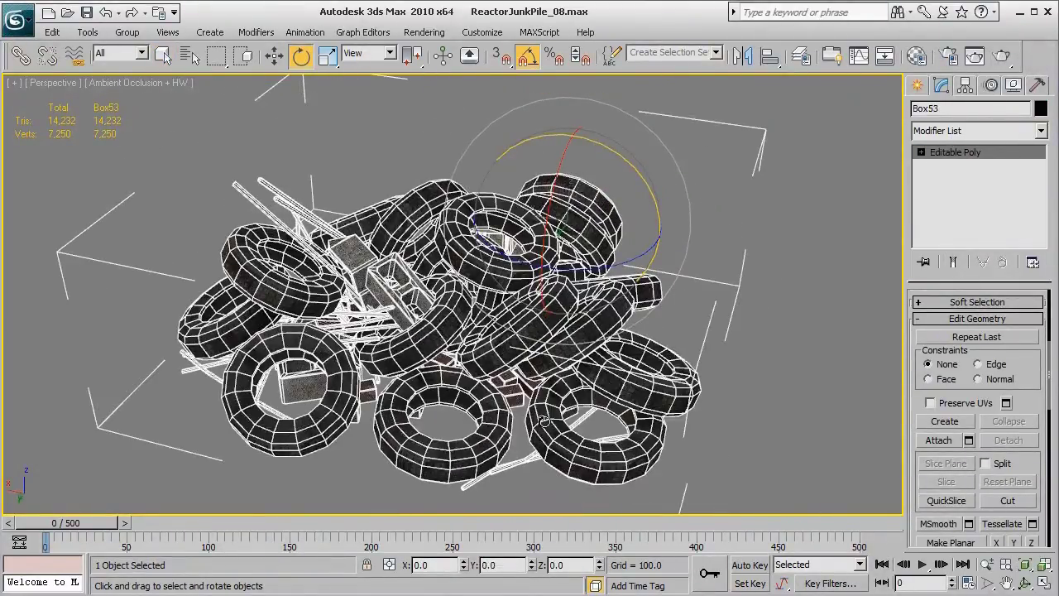
pyautogui.click(773, 376)
# - Examine the pile's underside and the selected downward-facing polygons on the bricks, blocks and tires from below and from the front
pyautogui.keyDown('alt'); pyautogui.moveTo(529, 414); pyautogui.dragTo(521, 318, button='middle'); pyautogui.keyUp('alt')
pyautogui.scroll(5, 510, 331)
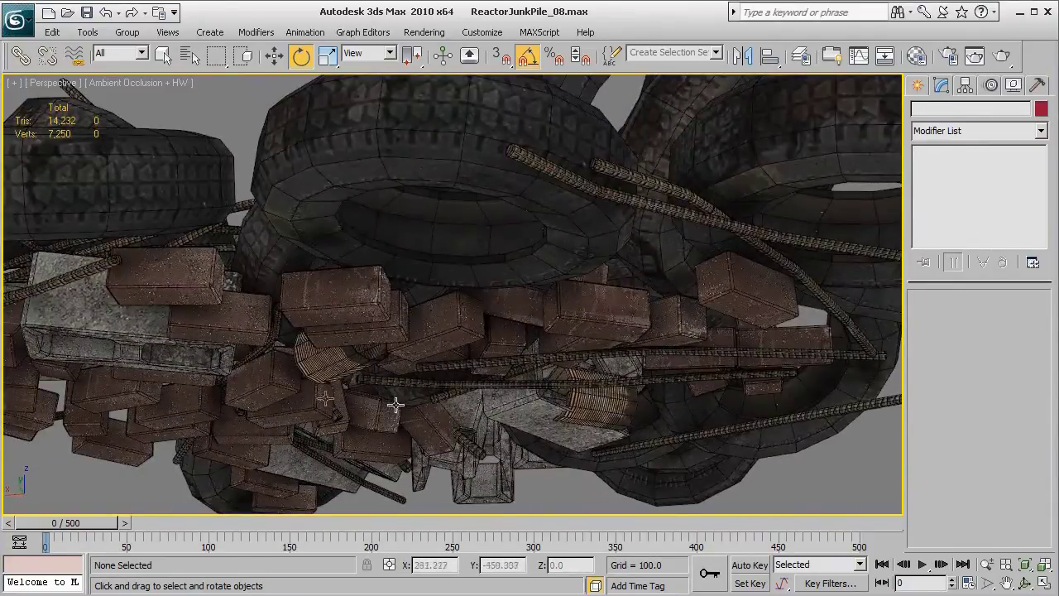
pyautogui.moveTo(396, 404); pyautogui.dragTo(522, 374, button='middle')
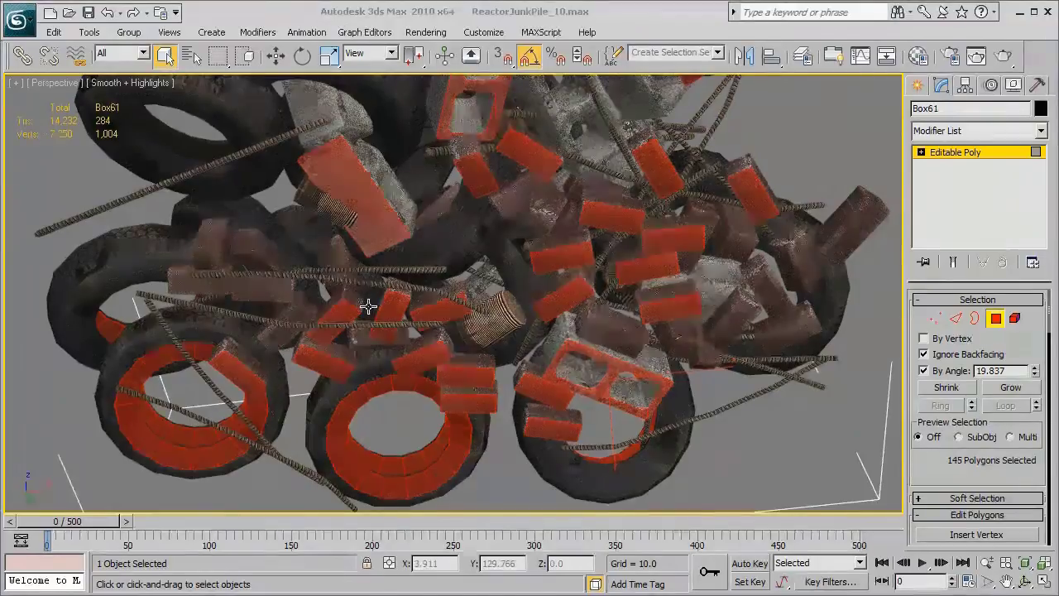
pyautogui.keyDown('alt'); pyautogui.moveTo(378, 307); pyautogui.dragTo(468, 325, button='middle'); pyautogui.keyUp('alt')
pyautogui.moveTo(627, 328)
pyautogui.keyDown('alt'); pyautogui.mouseDown(button='middle')
pyautogui.moveTo(608, 351)
pyautogui.moveTo(645, 354)
pyautogui.mouseUp(button='middle'); pyautogui.keyUp('alt')
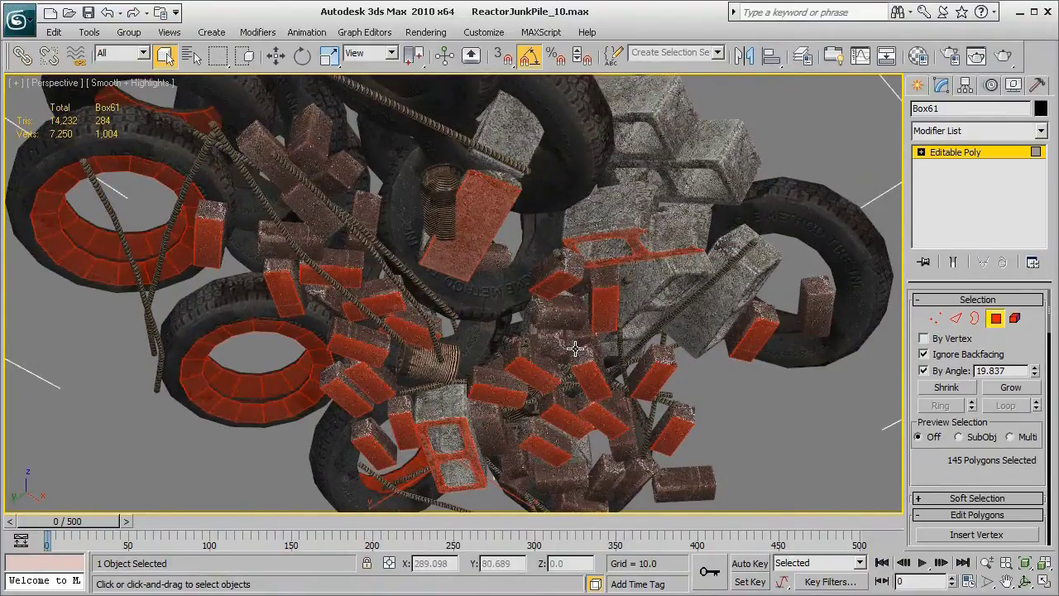
pyautogui.keyDown('alt'); pyautogui.moveTo(592, 327); pyautogui.dragTo(653, 369, button='middle'); pyautogui.keyUp('alt')
pyautogui.scroll(-5, 522, 446)
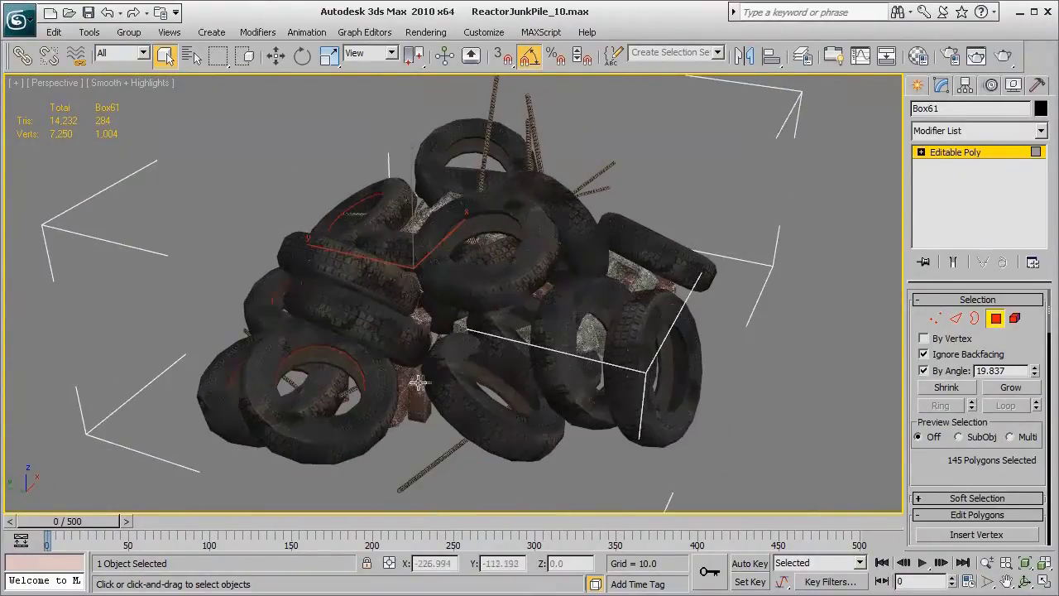
pyautogui.keyDown('alt'); pyautogui.moveTo(417, 381); pyautogui.dragTo(523, 331, button='middle'); pyautogui.keyUp('alt')
pyautogui.scroll(5, 523, 331)
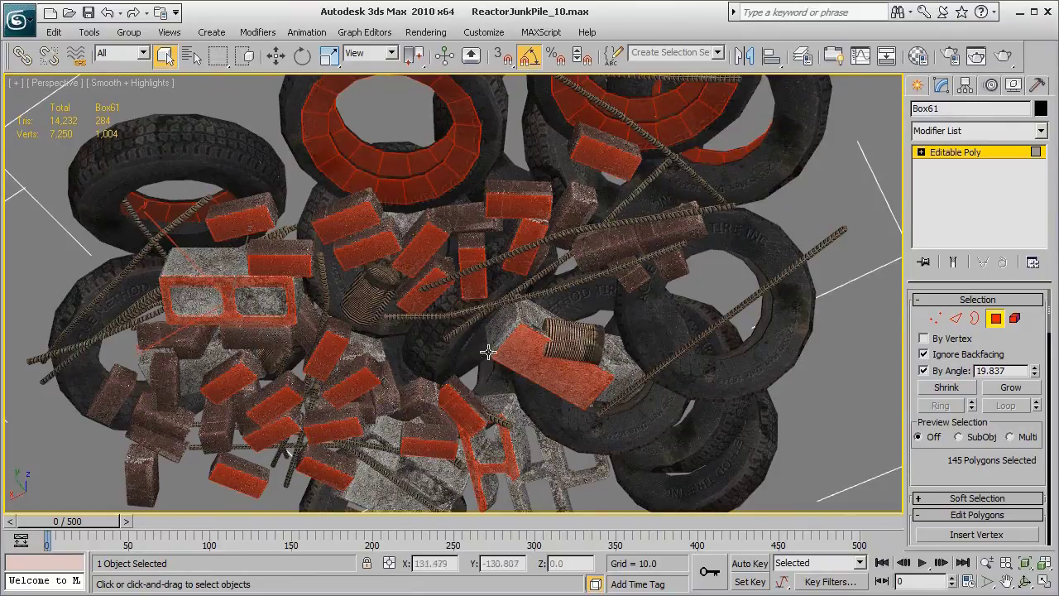
# - Clear the polygon selection on the pile and turn off the By Angle and Ignore Backfacing selection options
pyautogui.keyDown('alt'); pyautogui.moveTo(488, 352); pyautogui.dragTo(438, 361, button='middle'); pyautogui.keyUp('alt')
pyautogui.click(650, 292)
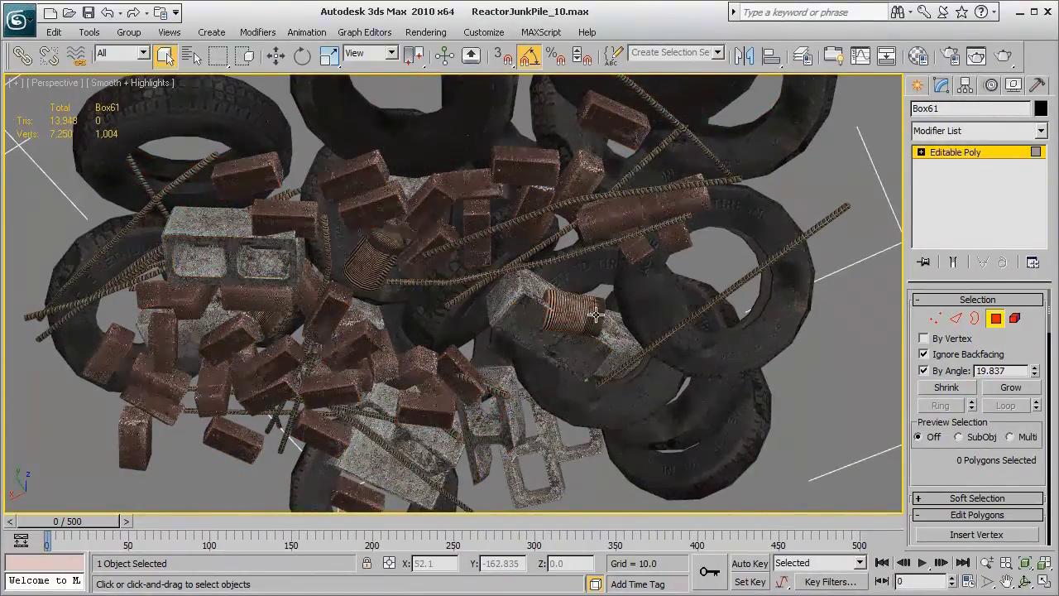
pyautogui.keyDown('alt'); pyautogui.moveTo(595, 315); pyautogui.dragTo(612, 310, button='middle'); pyautogui.keyUp('alt')
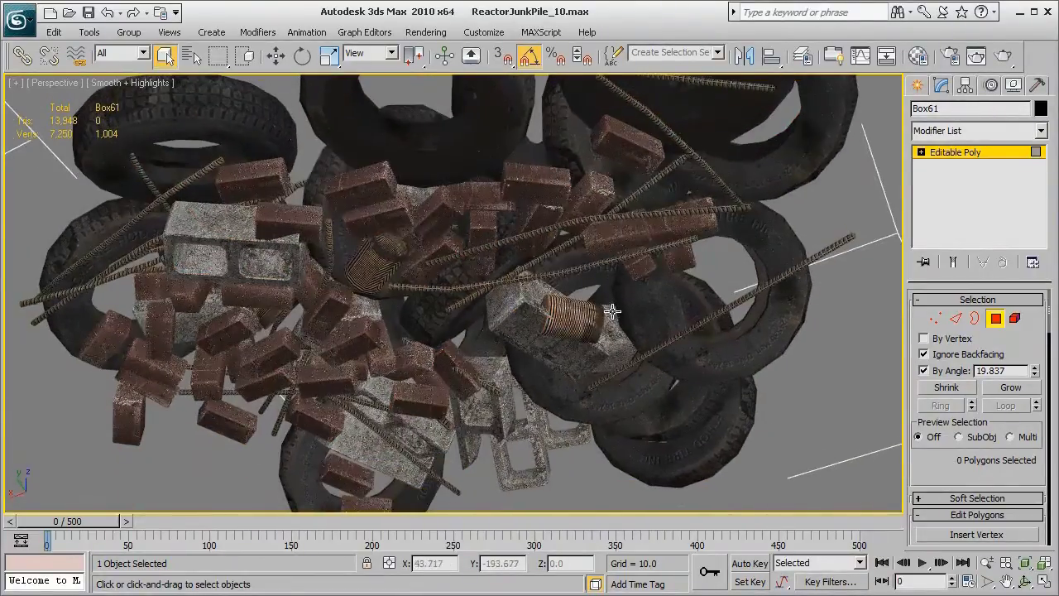
pyautogui.click(948, 372)
pyautogui.click(946, 355)
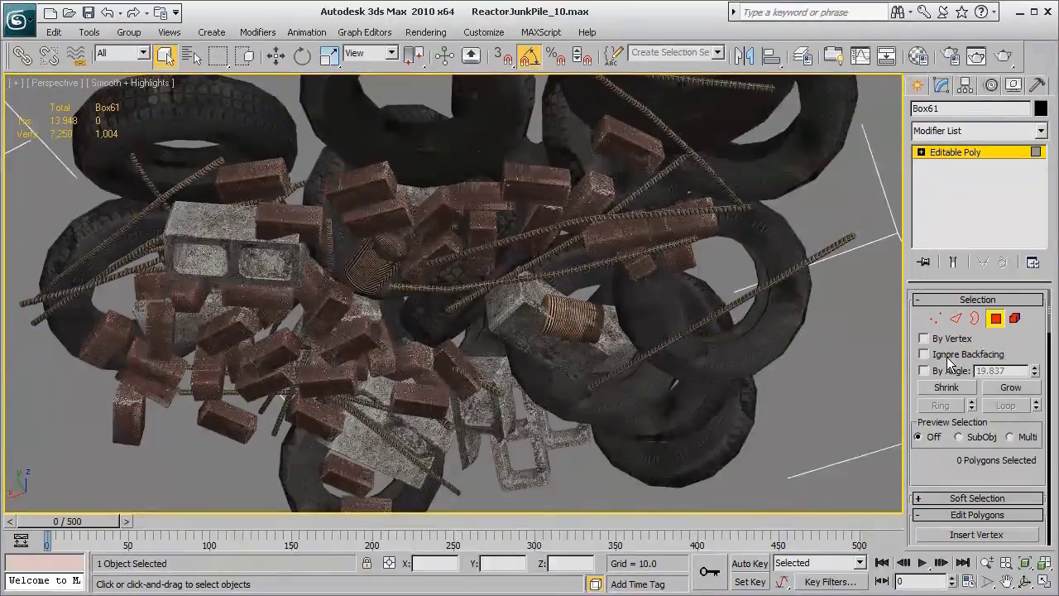
# - Enable By Angle selection at 19.837 and select the ring of sidewall polygons on the outer tire crossed by rebar
pyautogui.keyDown('alt'); pyautogui.moveTo(653, 332); pyautogui.dragTo(681, 304, button='middle'); pyautogui.keyUp('alt')
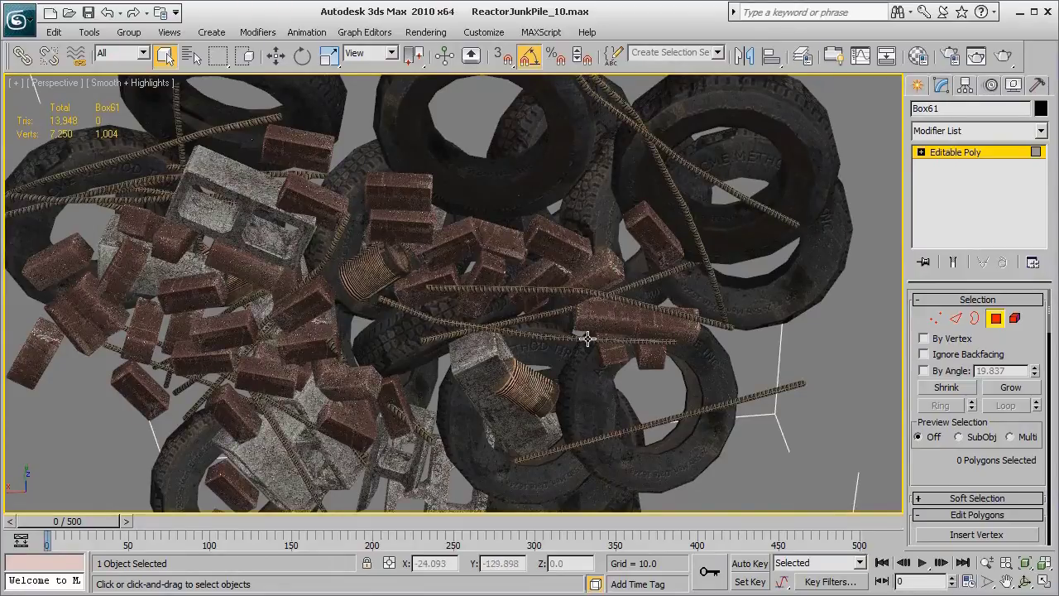
pyautogui.keyDown('alt'); pyautogui.moveTo(587, 339); pyautogui.dragTo(587, 342, button='middle'); pyautogui.keyUp('alt')
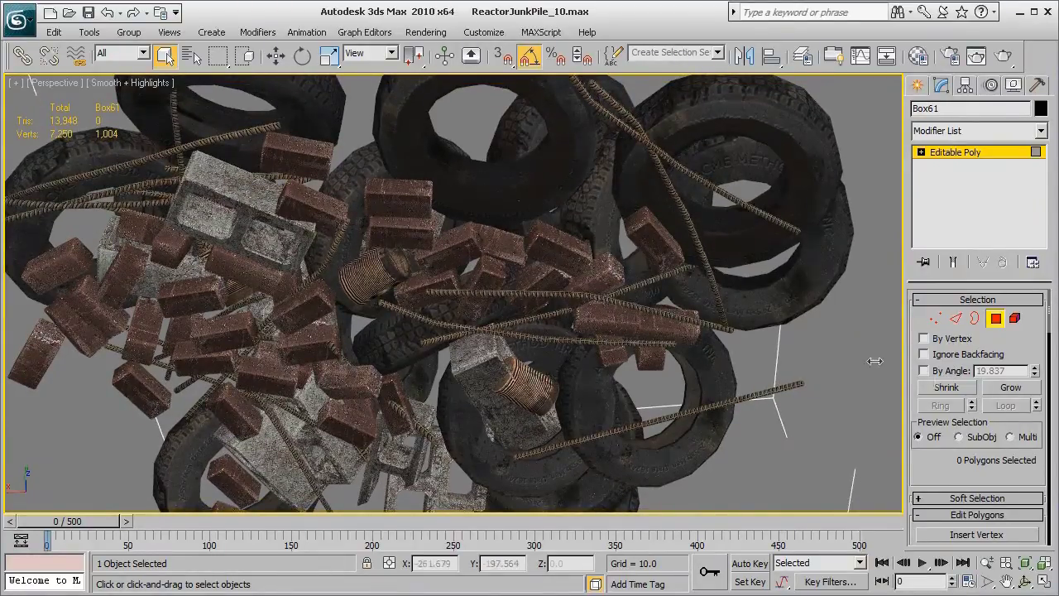
pyautogui.keyDown('alt'); pyautogui.moveTo(674, 260); pyautogui.dragTo(704, 158, button='middle'); pyautogui.keyUp('alt')
pyautogui.click(923, 369)
pyautogui.click(705, 160)
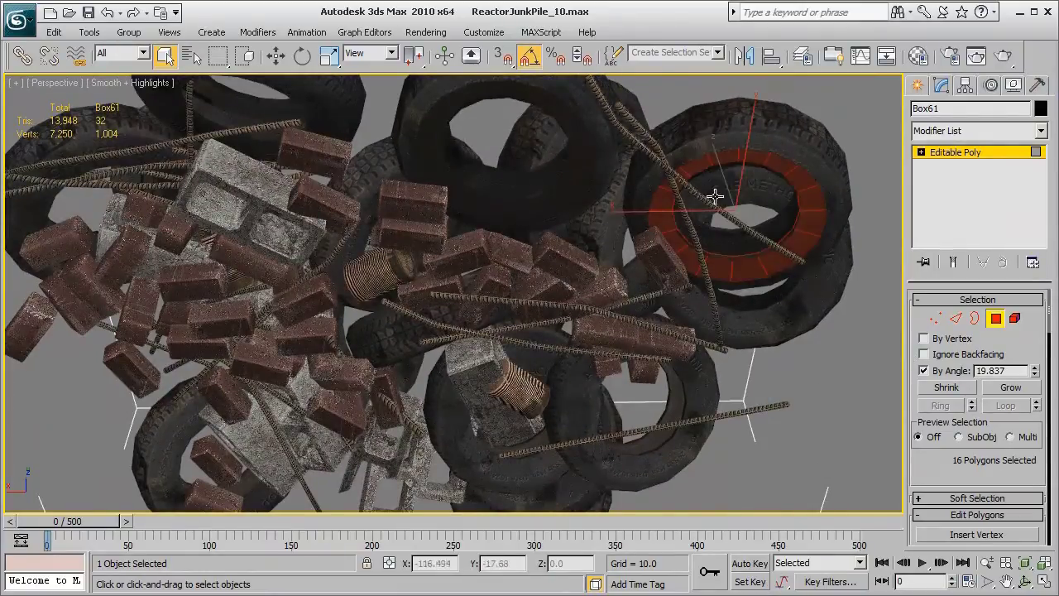
# - Display edged faces and examine the mesh of the bricks, rebar and tires at the middle of the pile up close
pyautogui.keyDown('alt'); pyautogui.moveTo(715, 195); pyautogui.dragTo(612, 331, button='middle'); pyautogui.keyUp('alt')
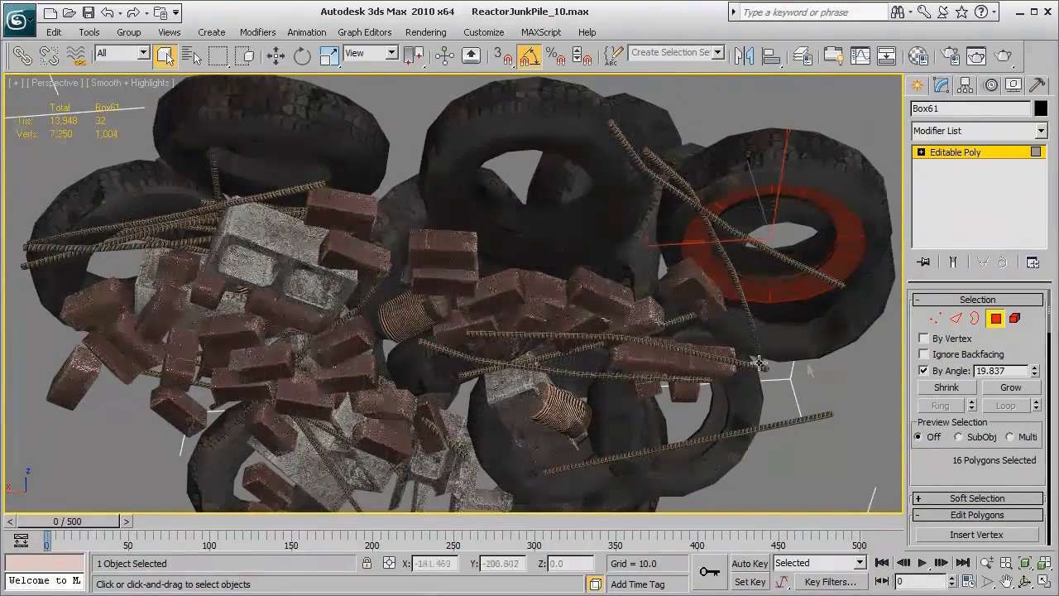
pyautogui.scroll(4, 605, 367)
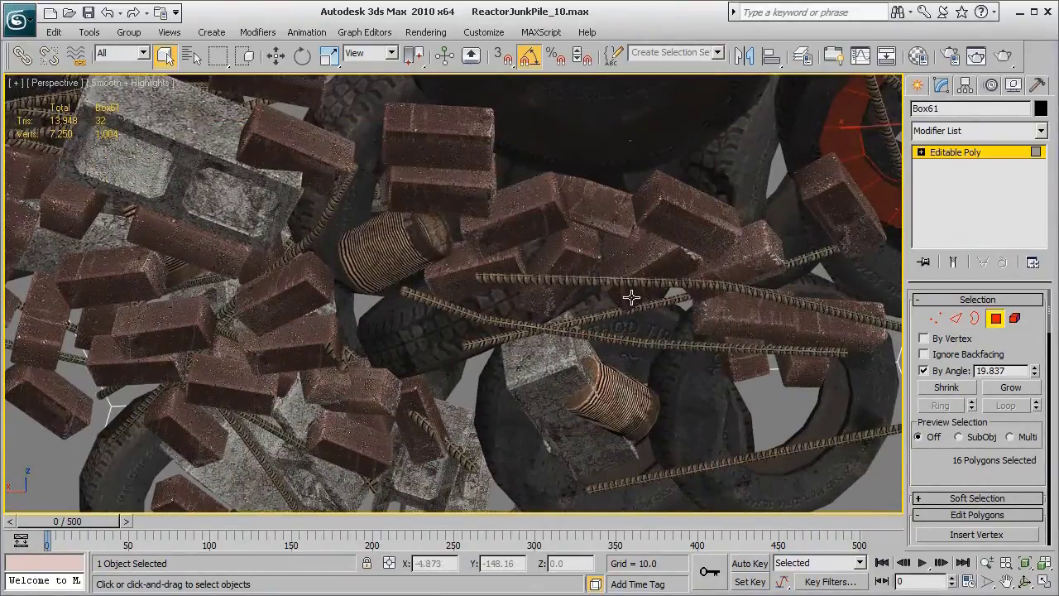
pyautogui.press('F4')
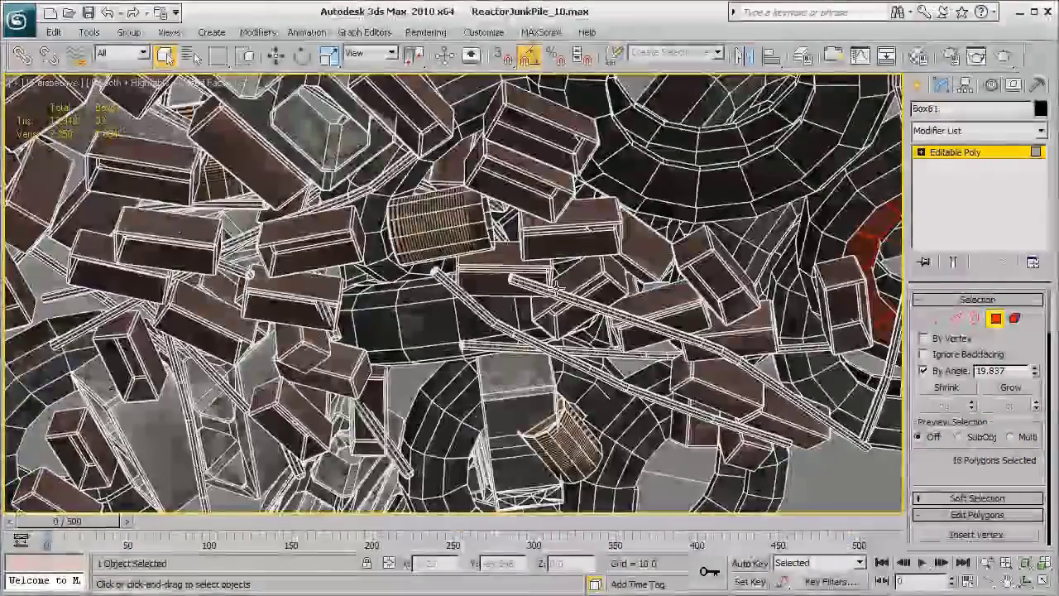